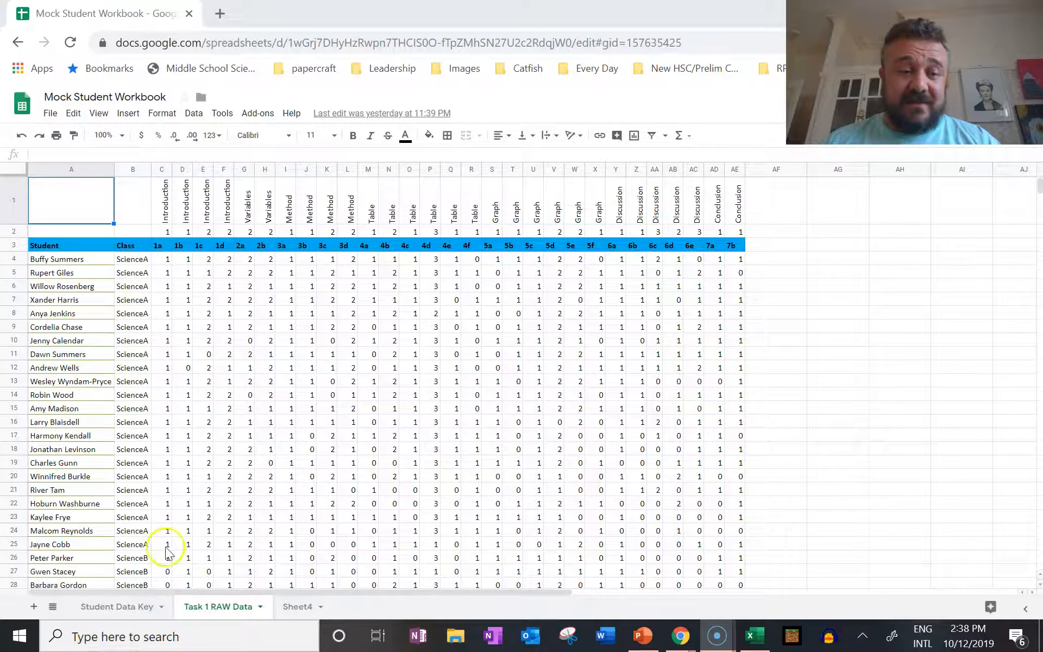
Step: Examine the layout of the Task 1 RAW Data sheet: student names, classes, section headings and maximum marks
scroll(152, 535, "down", 2)
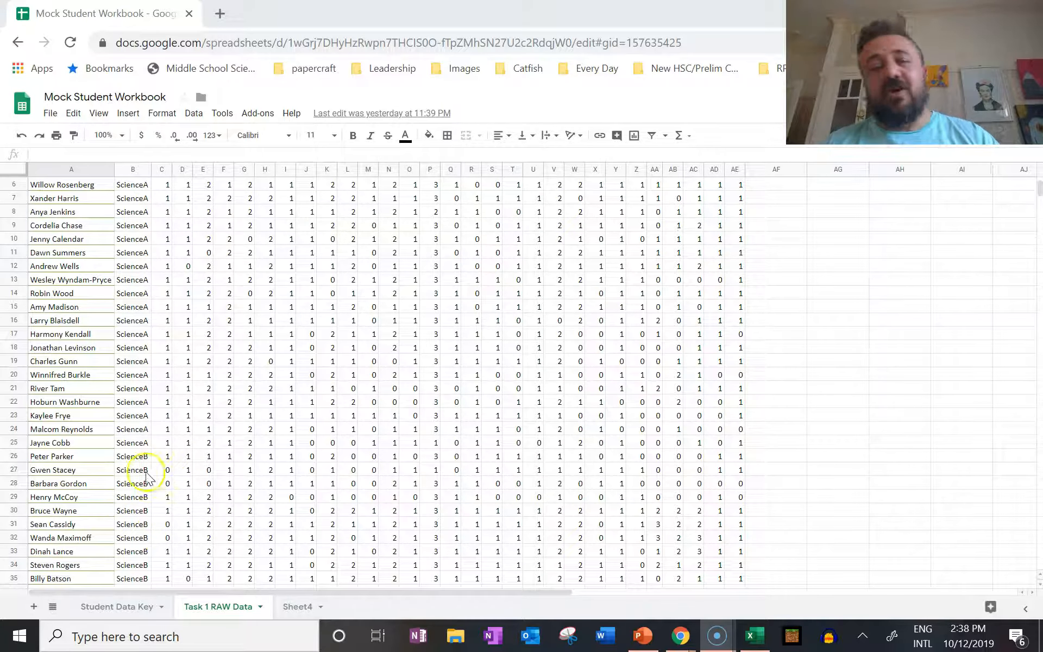
scroll(154, 473, "down", 4)
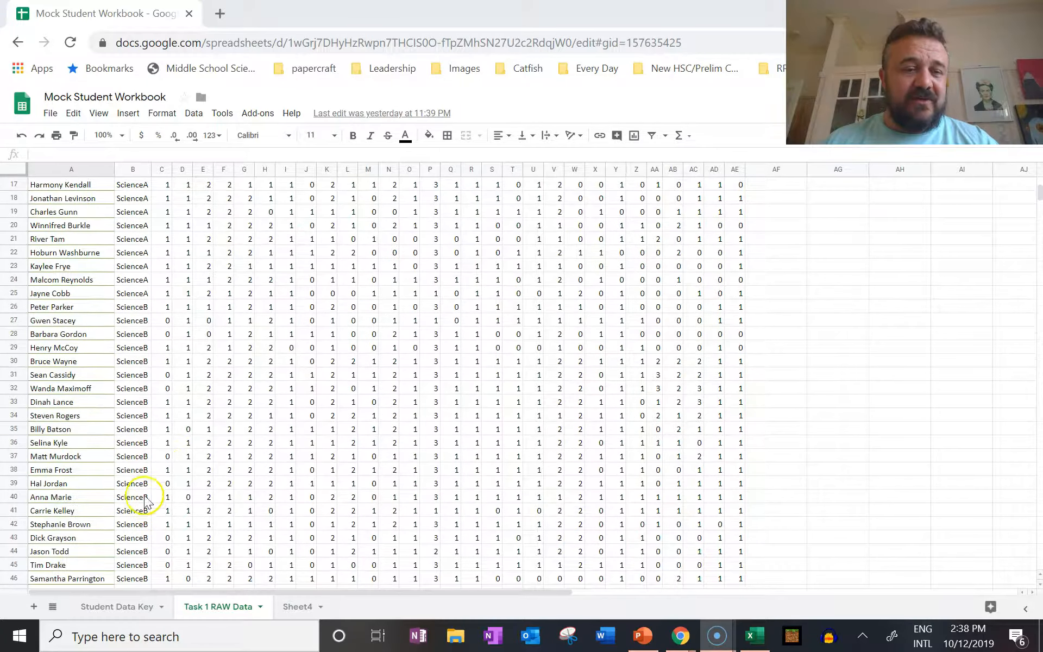
scroll(146, 500, "up", 5)
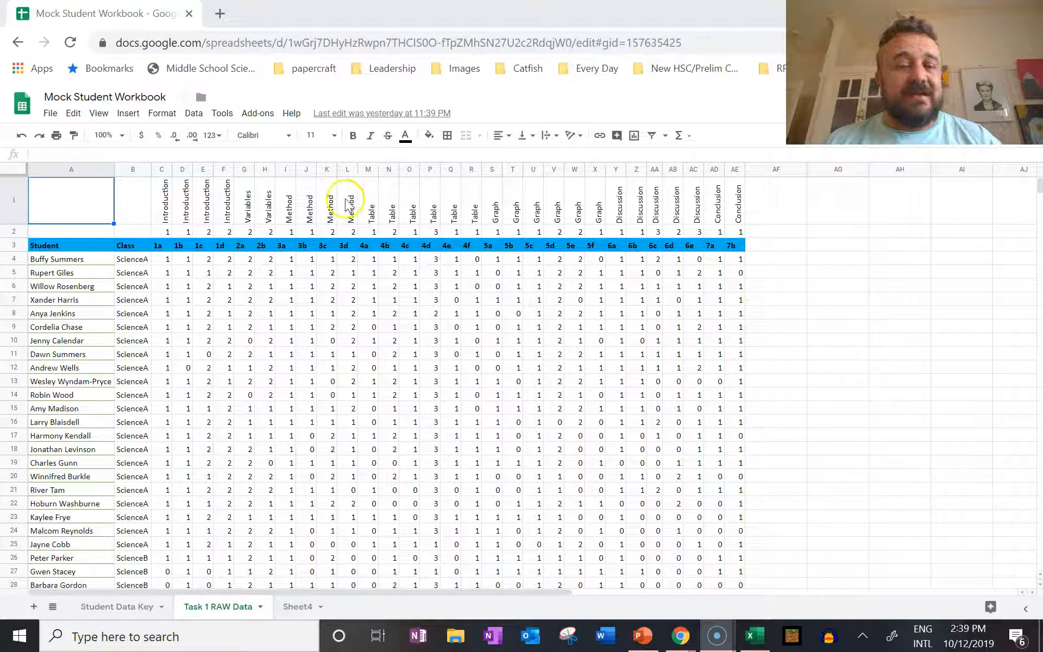
left_click(162, 209)
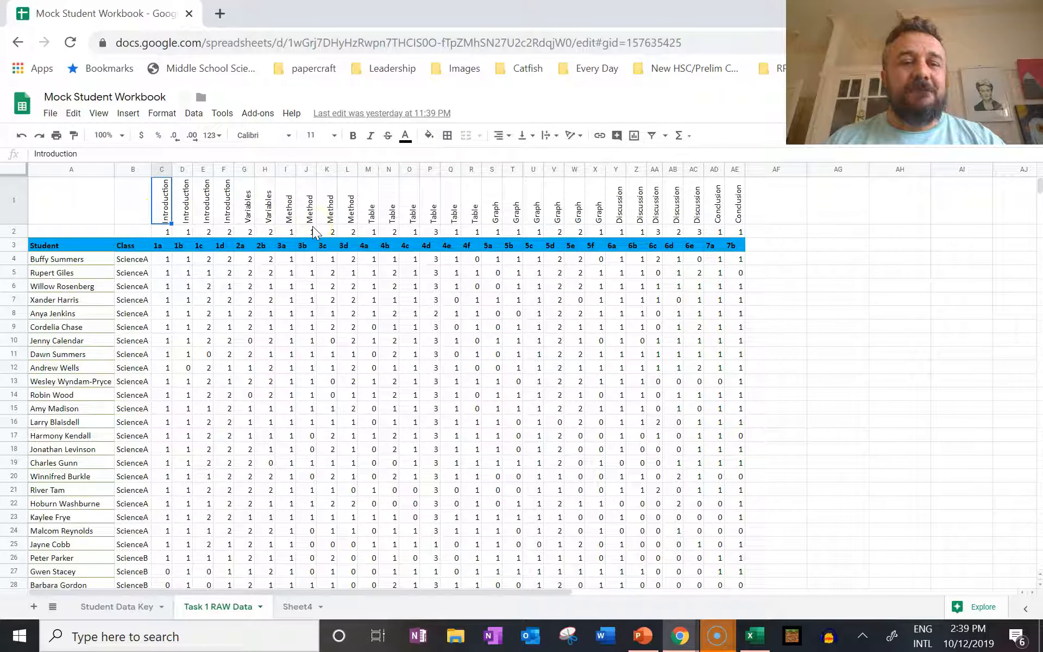
key("Down")
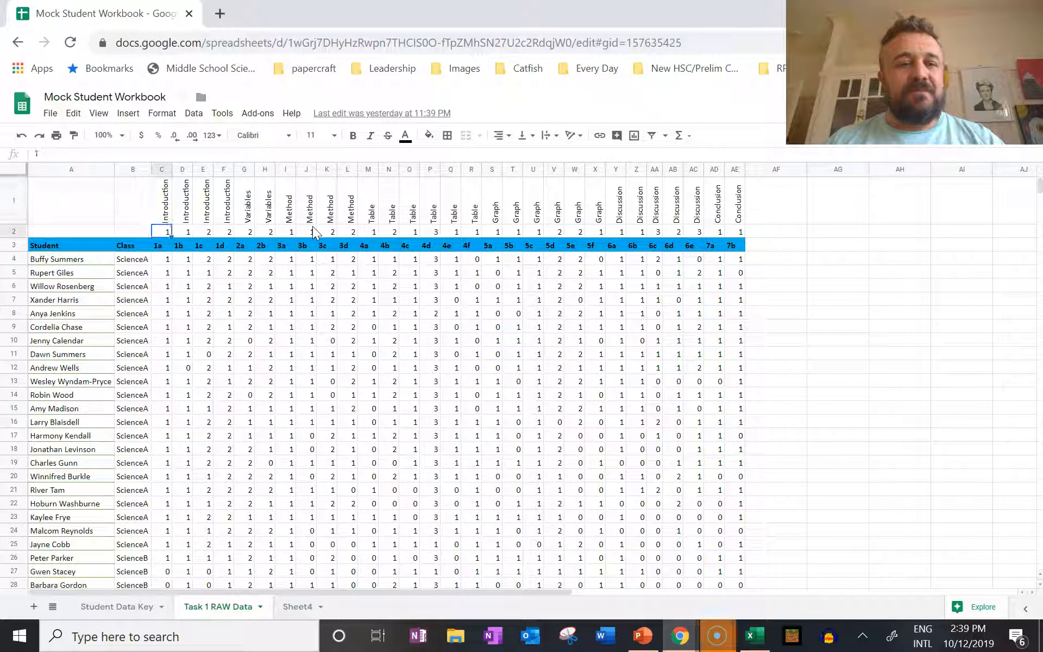
key("Down")
key("Left")
key("Left")
key("Down")
key("Down")
key("Down")
key("Down")
key("Down")
key("Down")
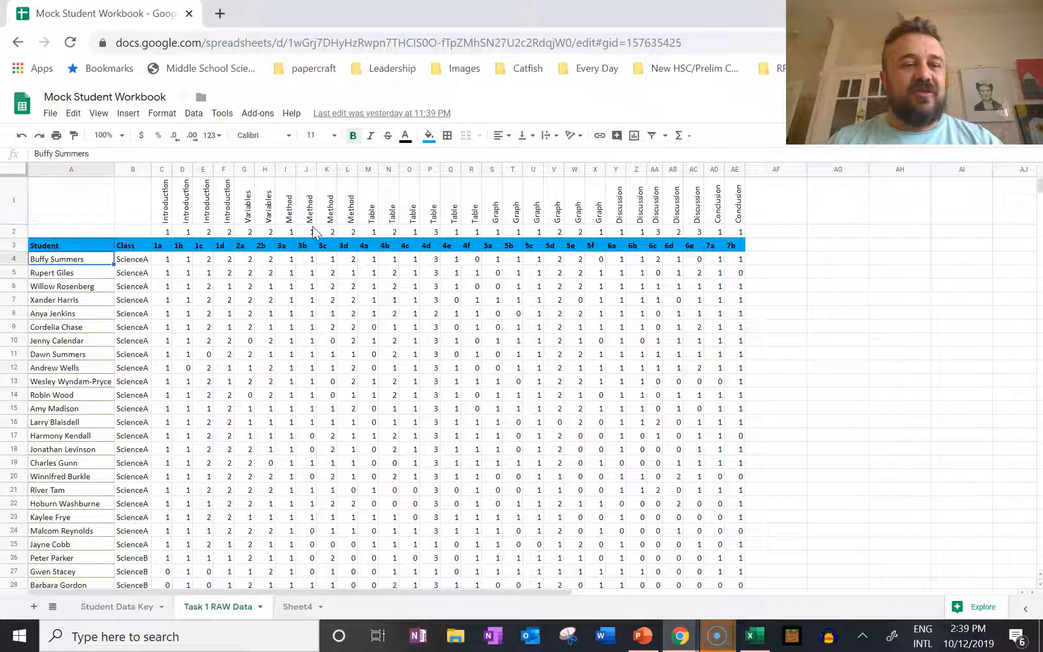
key("Right")
key("Up")
key("Up")
key("Up")
key("Up")
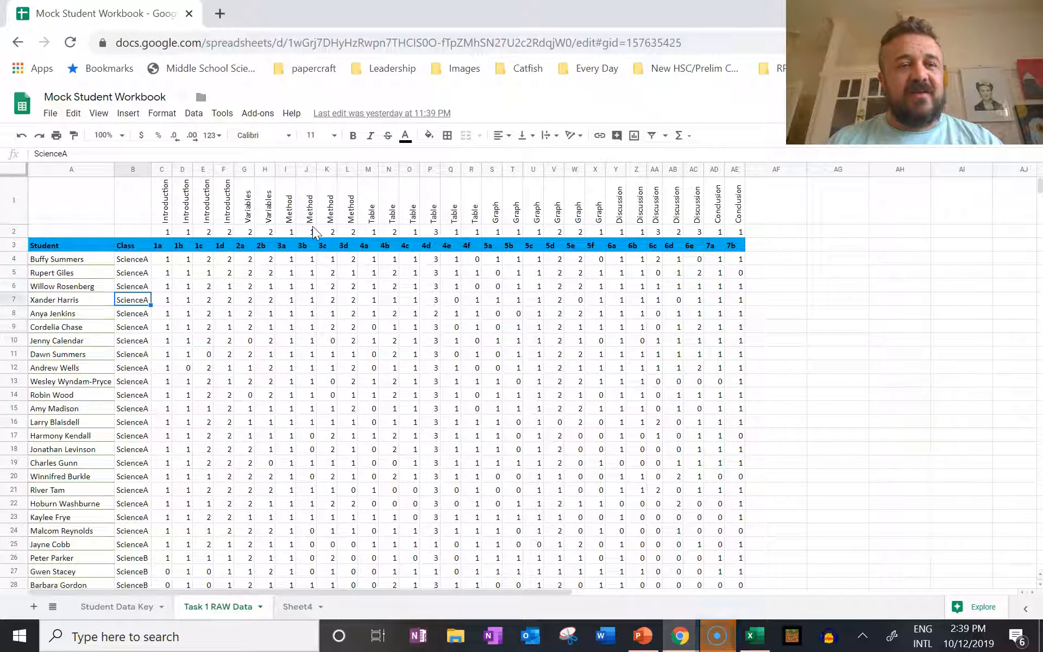
key("Up")
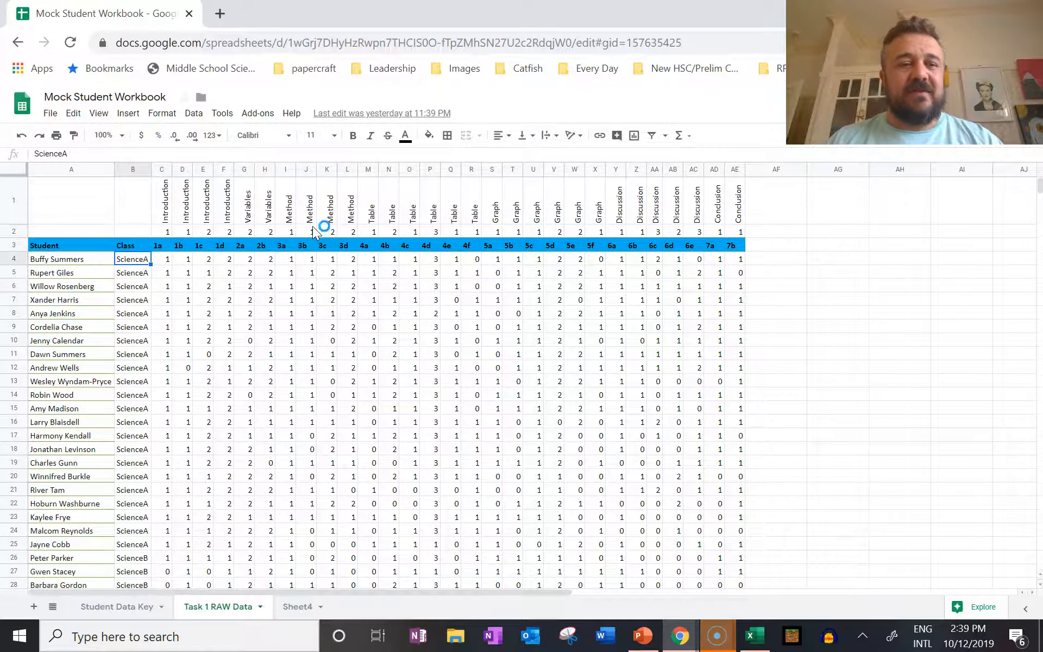
Step: Clear the label and calculated totals in row 49 beneath the last student, through column AE
key("ctrl+Down")
key("ctrl+Right")
key("Left")
key("Right")
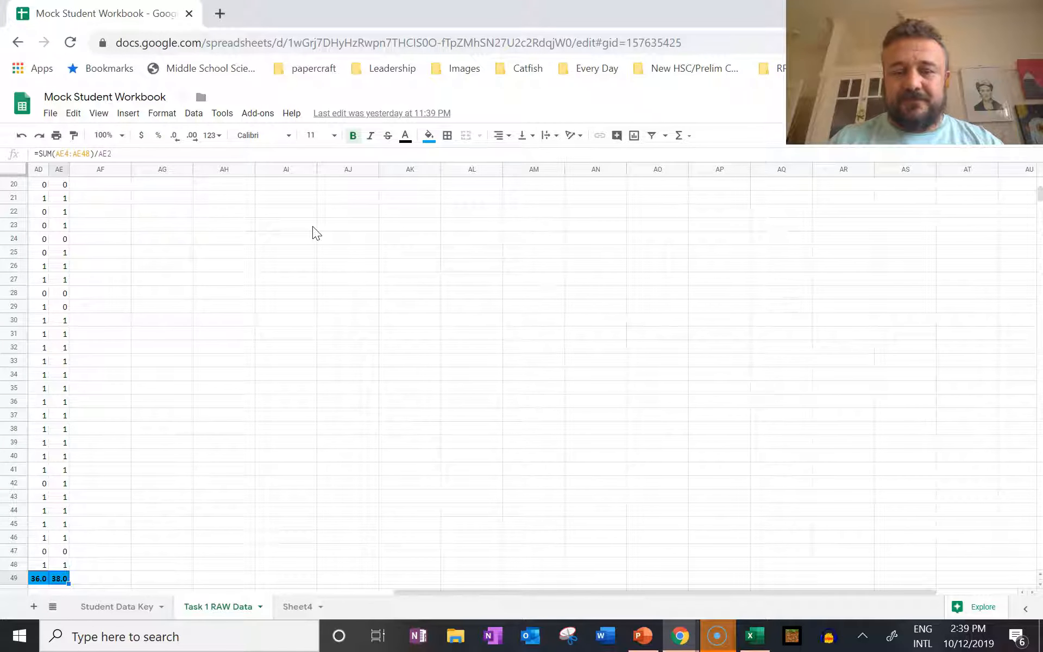
key("Delete")
key("ctrl+shift+Left")
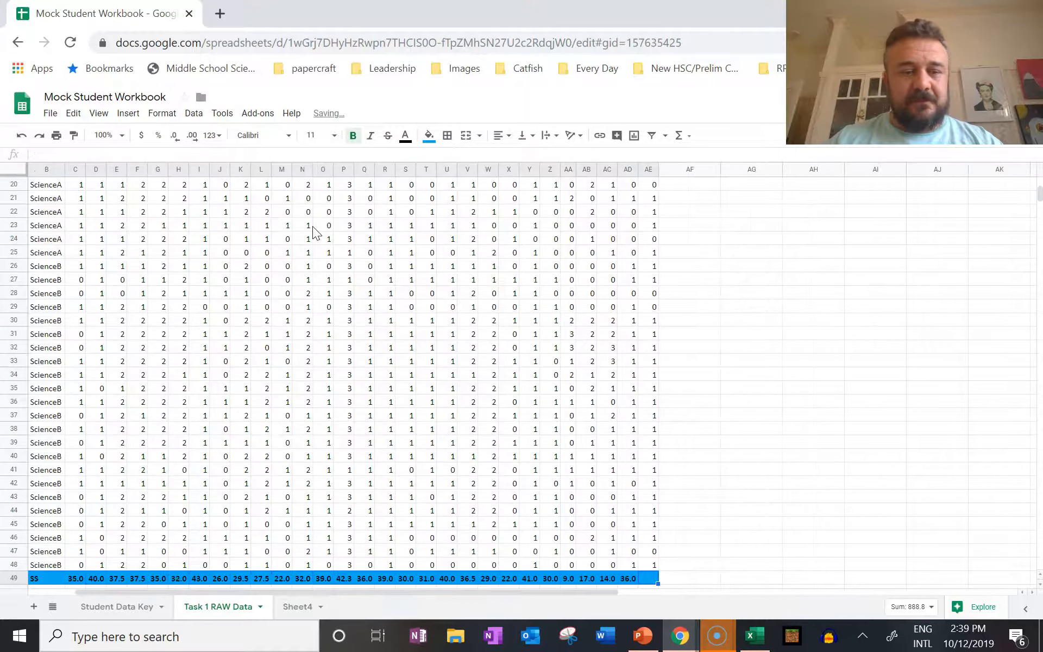
key("Delete")
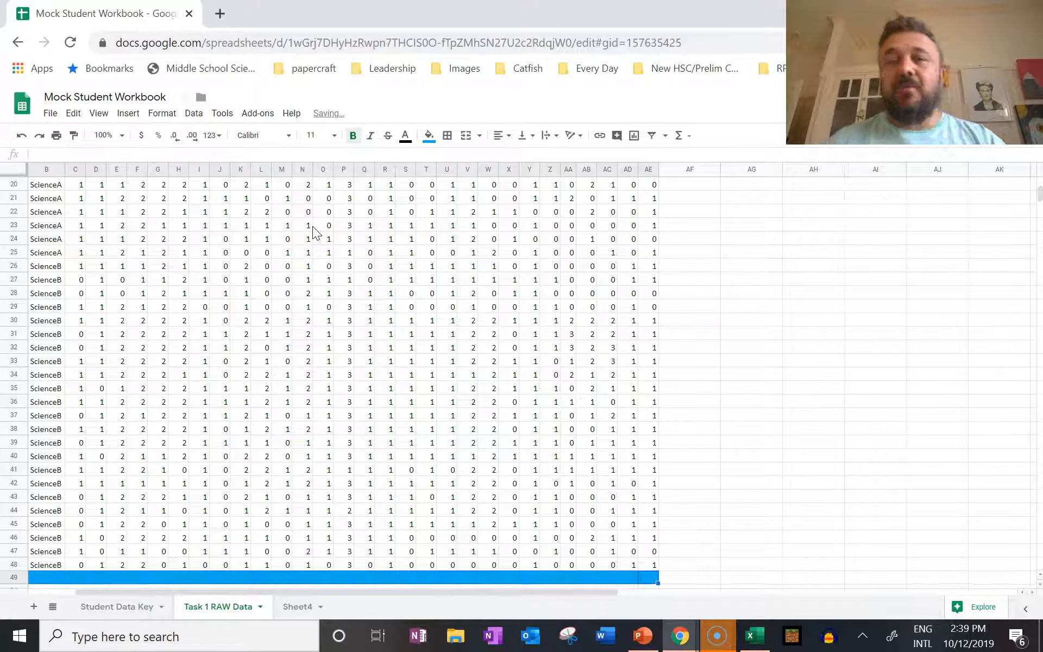
key("Left")
key("Left")
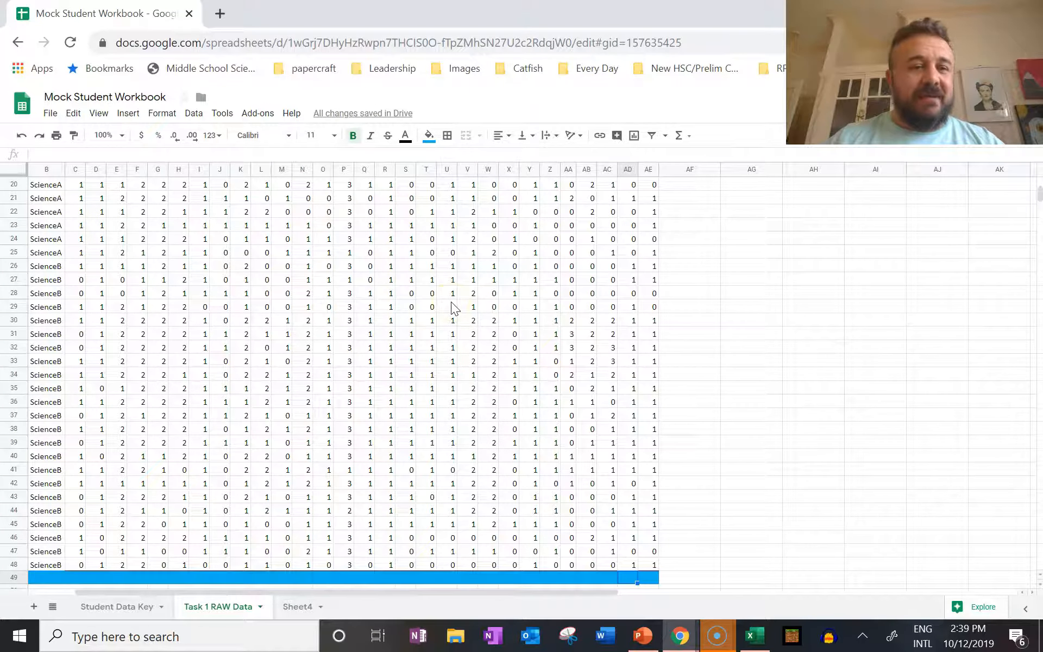
Step: Examine the question labels 1a to 1d in row 3 together with their Introduction headings
key("Up")
key("ctrl+Up")
key("Left")
key("Left")
key("Left")
key("Left")
key("Left")
key("Left")
key("Left")
key("Left")
key("Left")
key("Left")
key("Left")
key("Left")
key("Left")
key("Left")
key("Left")
key("Left")
key("Left")
key("Left")
key("Left")
key("Left")
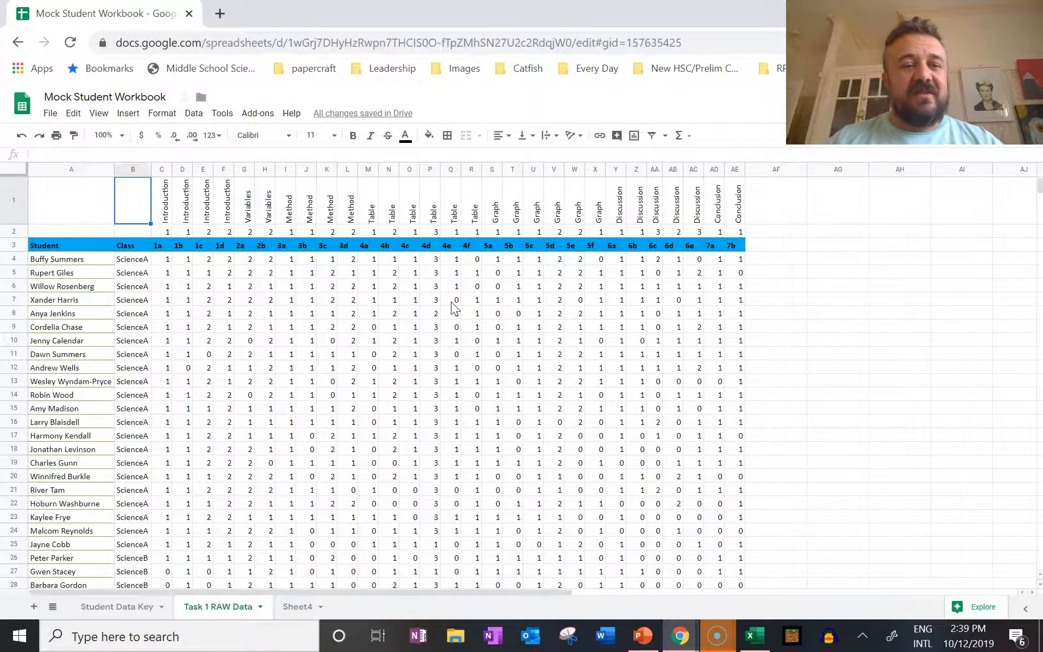
key("Right")
key("Down")
key("Down")
key("Down")
key("Up")
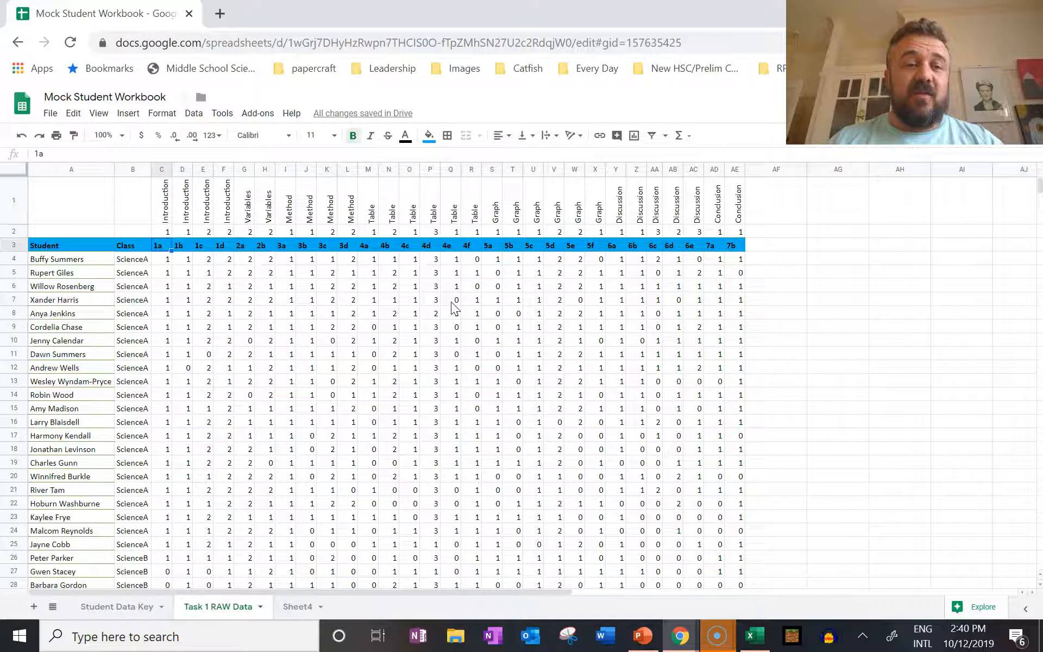
key("Right")
key("Right")
key("Right")
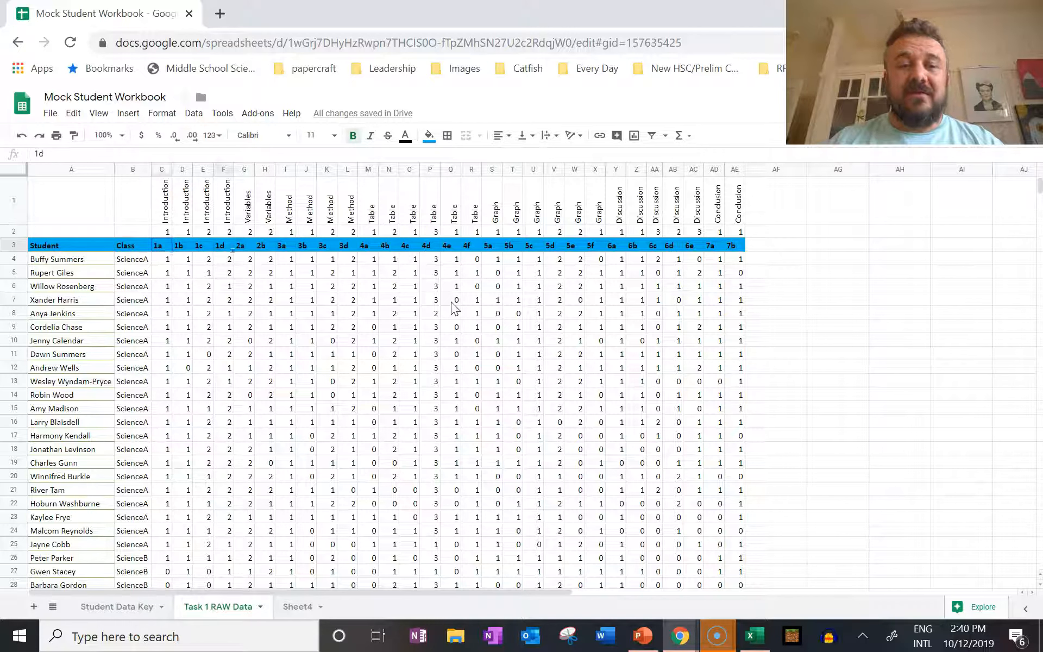
key("Up")
key("Up")
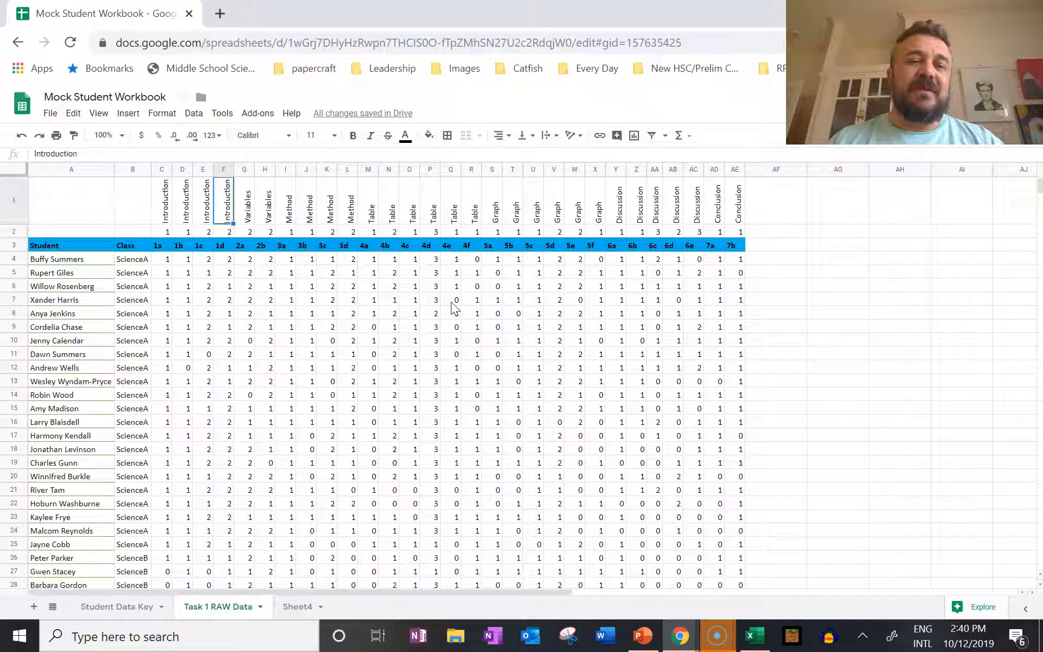
key("Left")
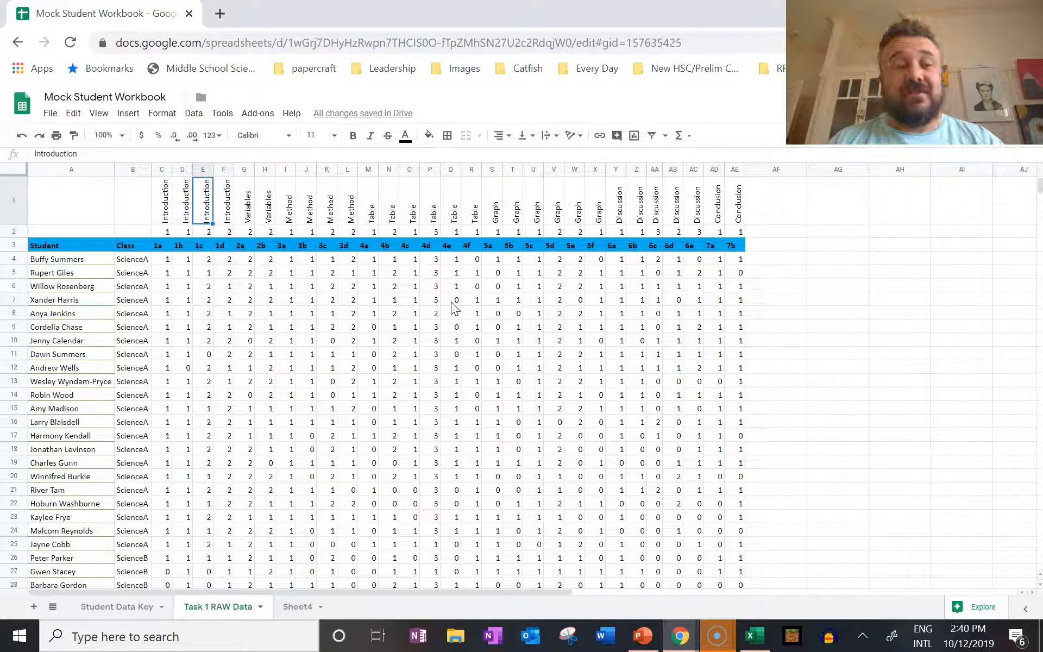
key("Down")
key("Down")
key("Left")
key("Left")
key("Right")
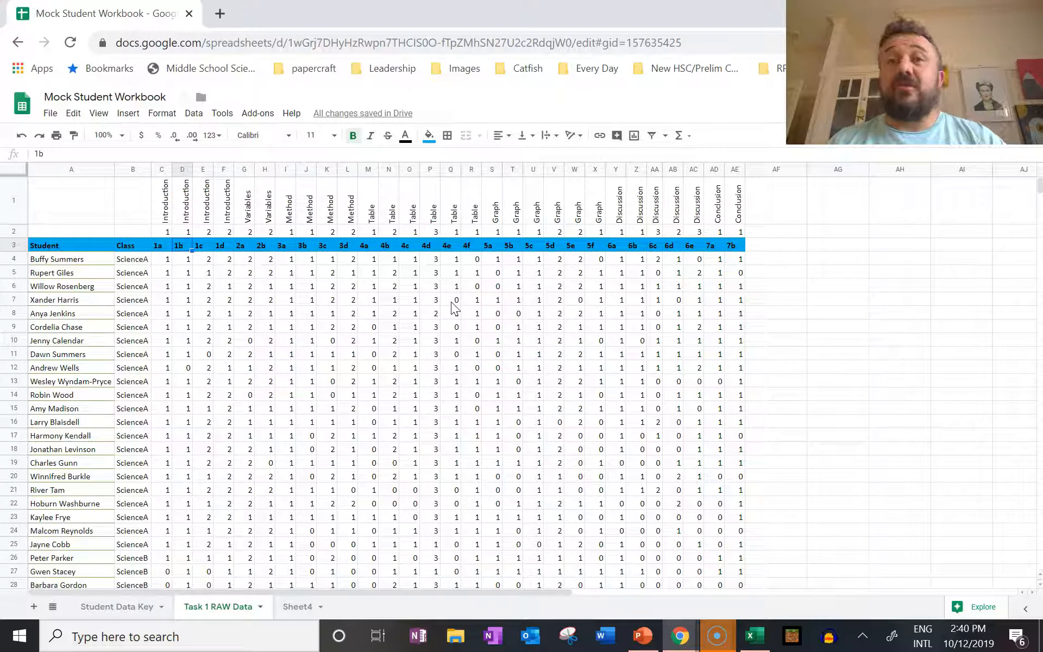
key("Right")
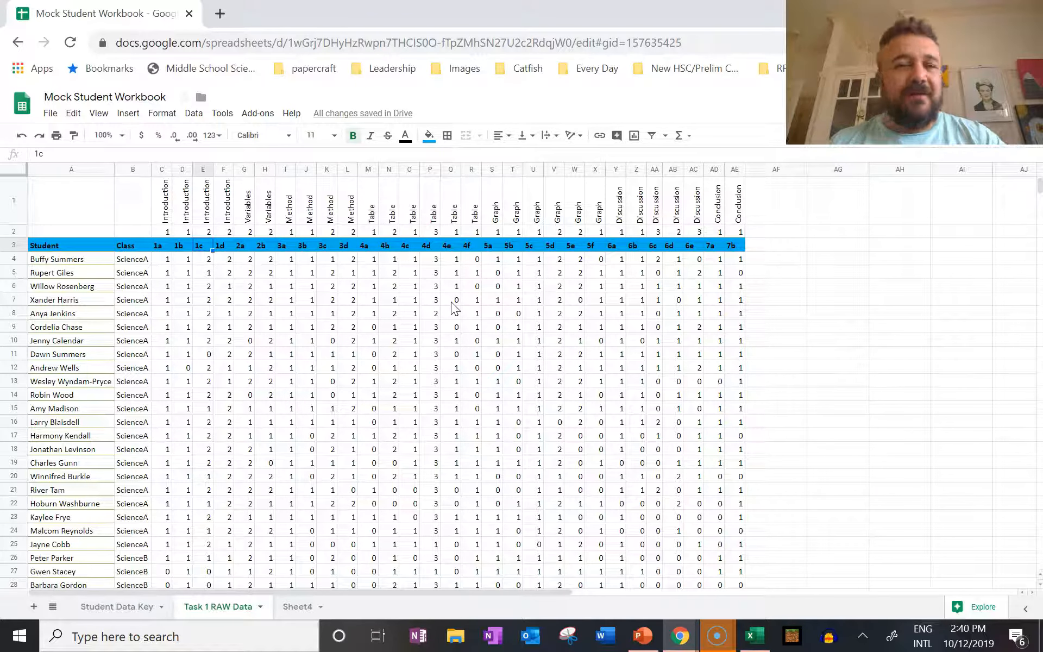
Step: Review the maximum marks in row 2 for questions 1a, 1b and 1c
key("Up")
key("Left")
key("Left")
key("Right")
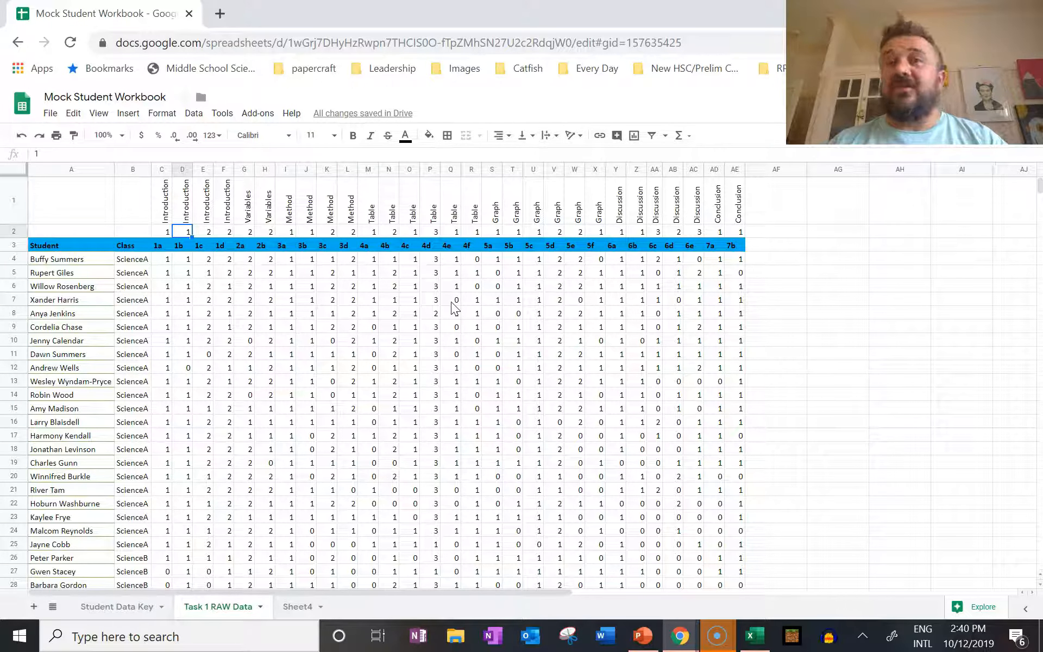
key("Left")
key("Right")
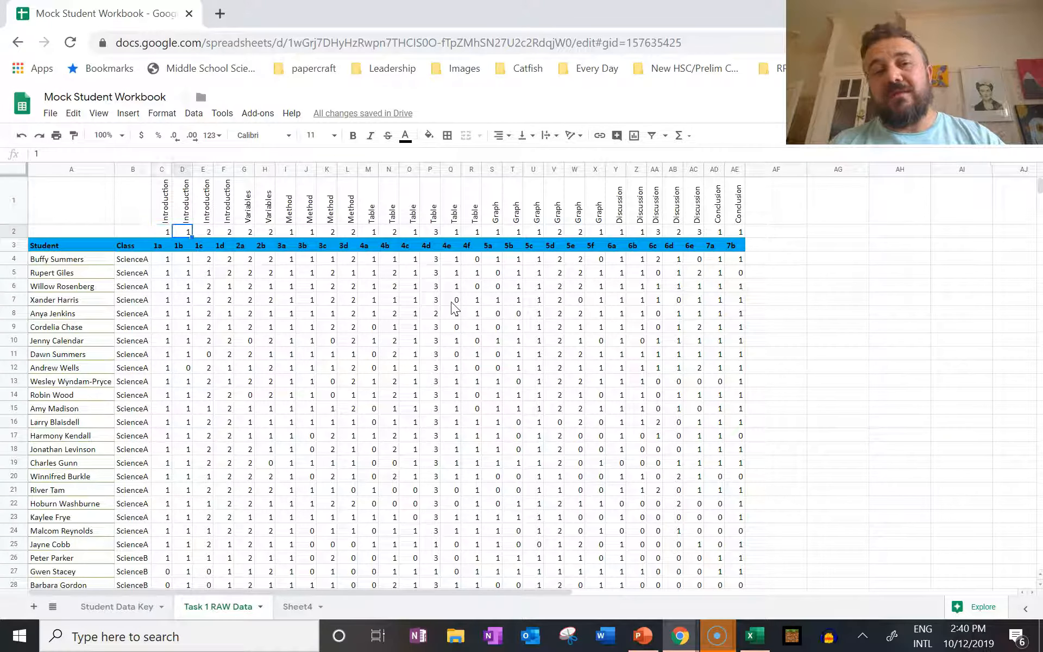
key("Right")
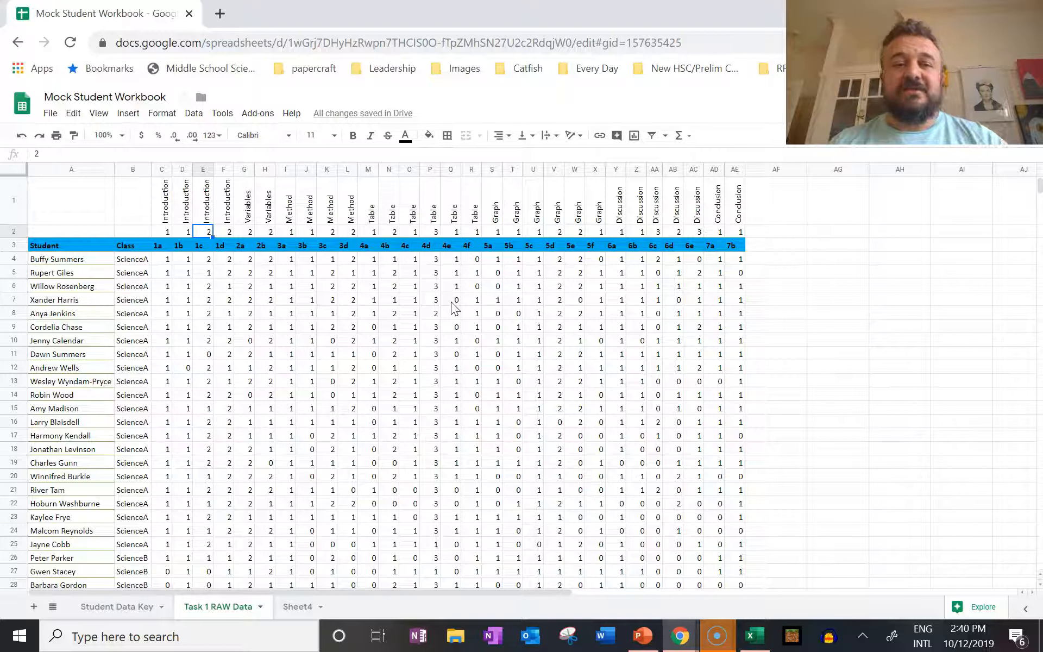
Step: Review the section headings across row 1 from Introduction through Table and Graph to the Discussion and Conclusion columns
key("Up")
key("Left")
key("Left")
key("Right")
key("Right")
key("Right")
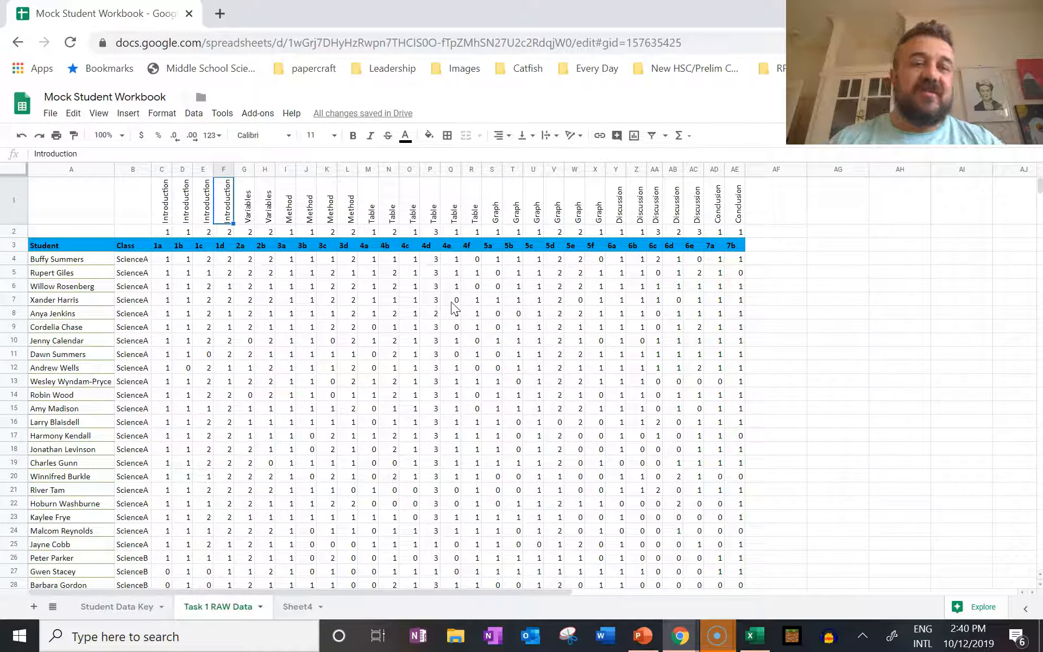
key("Right")
key("Right")
key("Right")
key("Right")
key("Right")
key("Right")
key("Right")
key("Right")
key("Right")
key("Right")
key("Right")
key("Right")
key("Right")
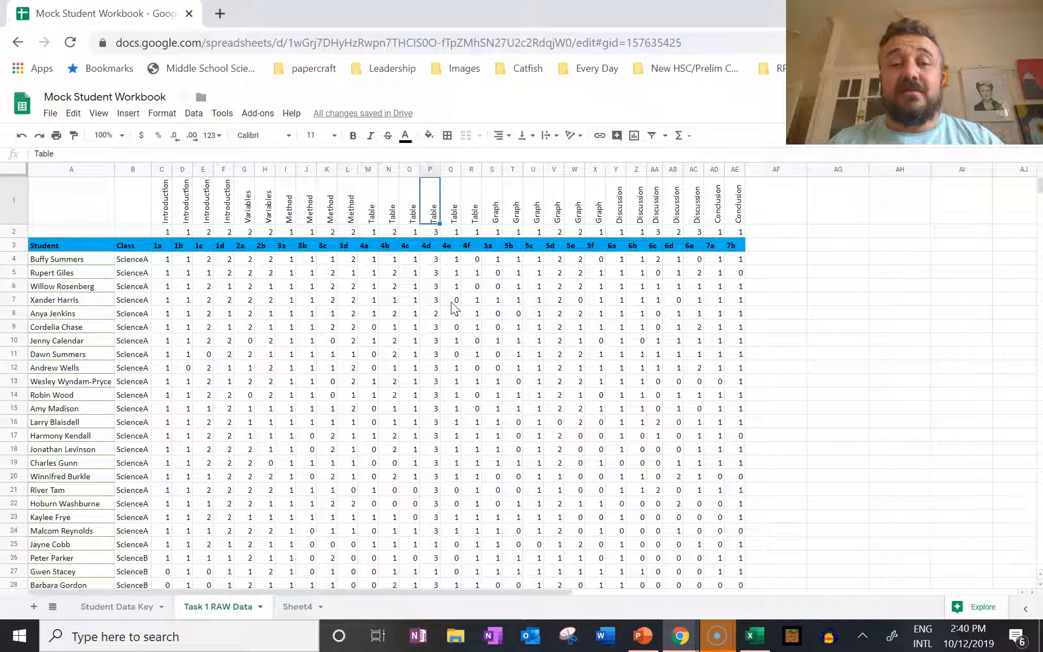
key("Right")
key("Right")
key("Right")
key("Down")
key("Down")
key("Up")
key("Right")
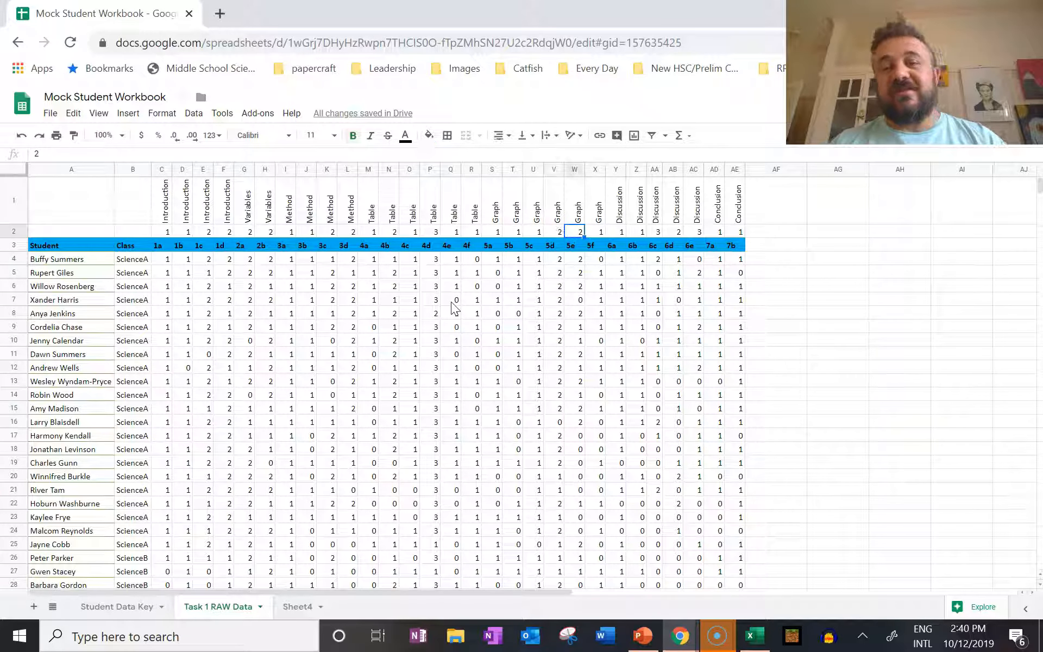
key("Up")
key("Right")
key("Right")
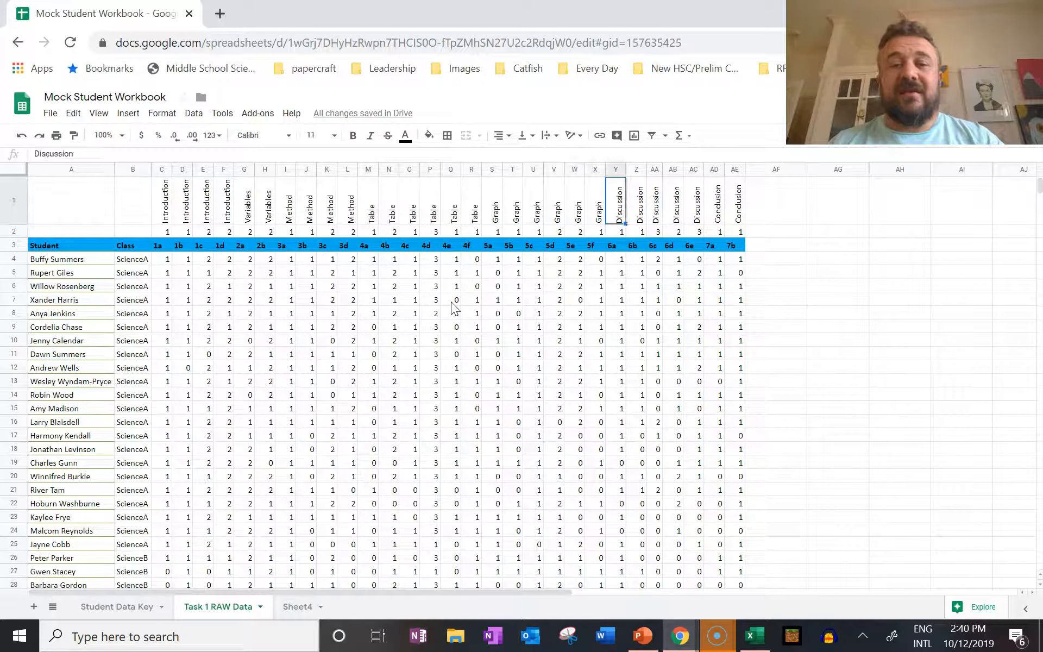
key("Right")
key("Right")
key("Right")
key("Right")
key("Right")
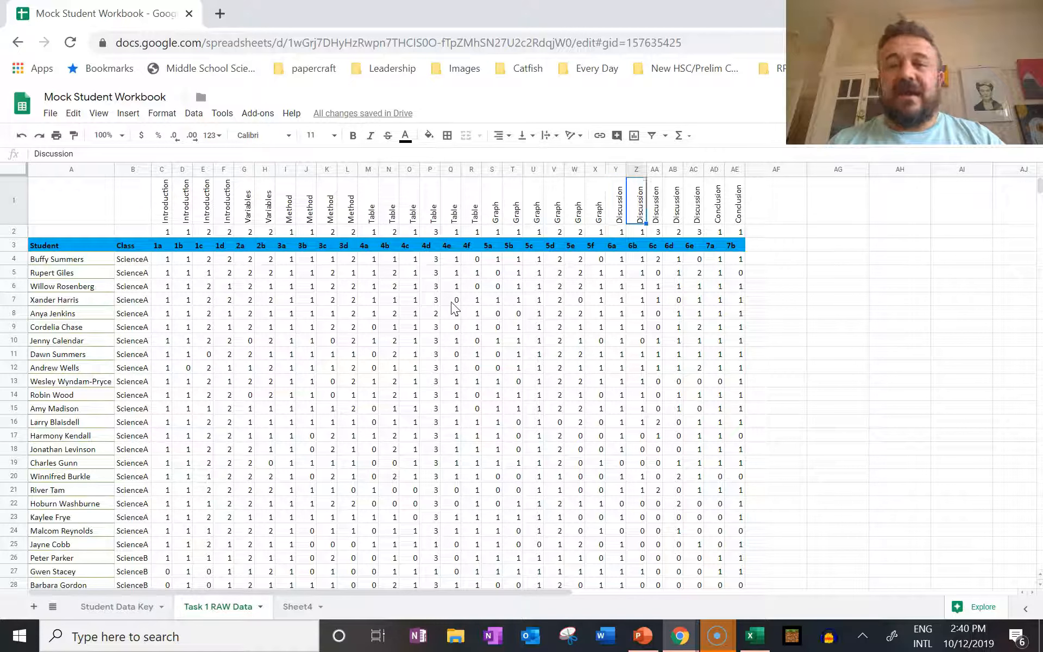
Step: Review the question labels in row 3 from the Conclusion questions back to question 1a
key("Down")
key("Down")
key("Right")
key("Left")
key("Left")
key("Left")
key("Left")
key("Left")
key("Left")
key("Left")
key("Left")
key("Left")
key("Left")
key("Left")
key("Left")
key("Left")
key("Left")
key("Left")
key("Left")
key("Left")
key("Left")
key("Left")
key("Left")
key("Left")
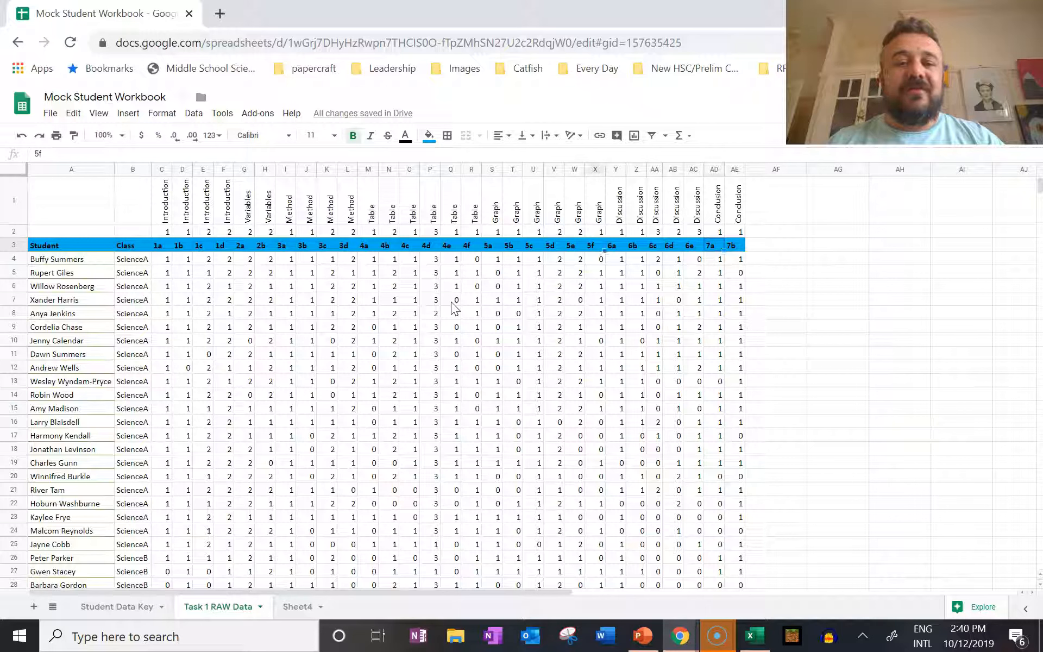
key("Left")
key("Left")
key("Left")
key("Left")
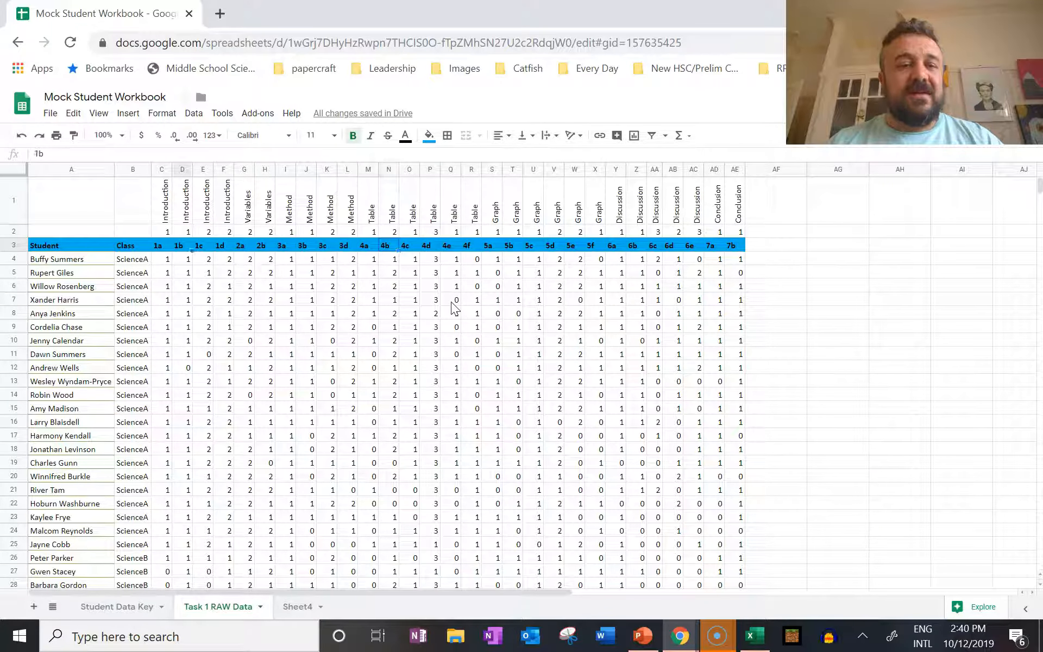
key("Right")
key("Right")
key("Left")
Step: Examine the first student's marks in row 4 from question 1a to question 4a
key("Down")
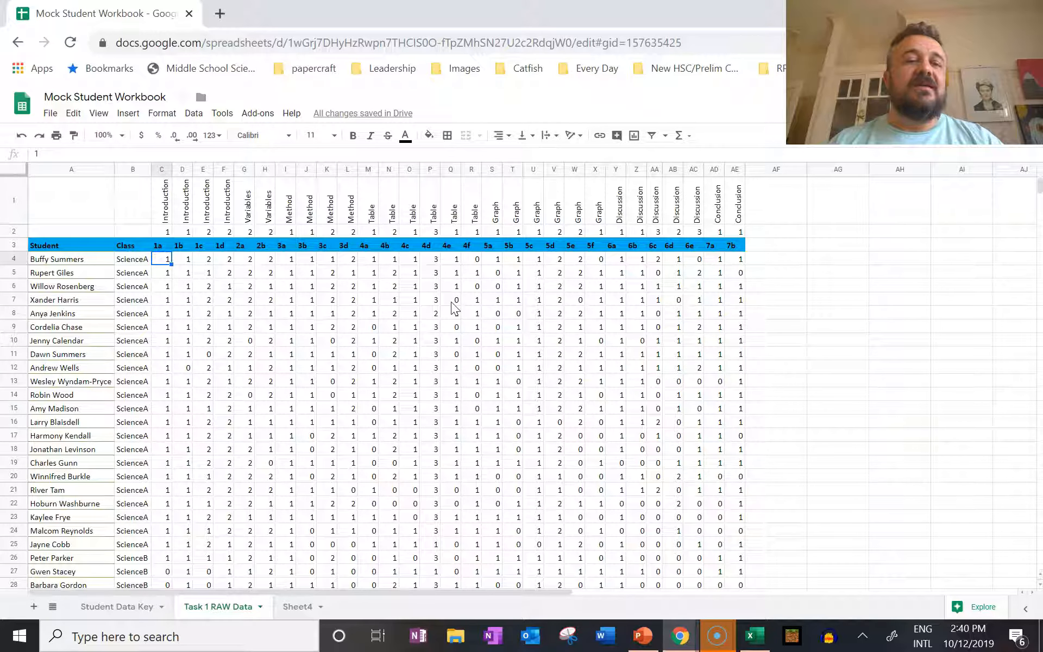
key("Right")
key("Right")
key("Right")
key("Right")
key("Right")
key("Right")
key("Right")
key("Right")
key("Right")
key("Right")
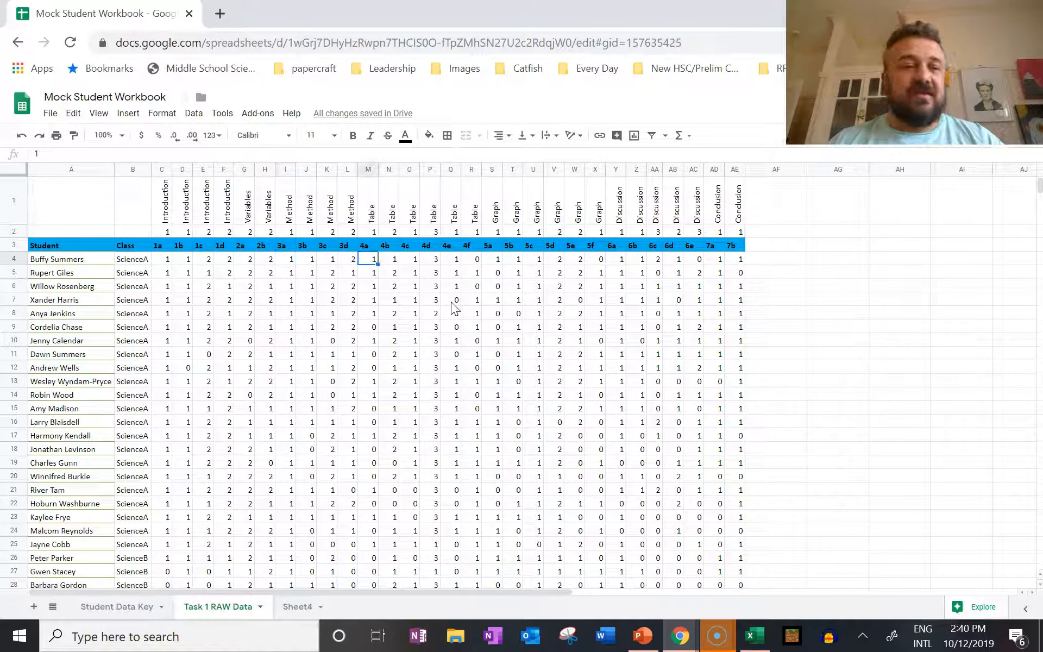
Step: Examine the first student's marks in row 4 from question 2b across to question 5f
key("Left")
key("Left")
key("Left")
key("Left")
key("Left")
key("Right")
key("Right")
key("Right")
key("Right")
key("Right")
key("Right")
key("Right")
key("Right")
key("Right")
key("Right")
key("Right")
key("Right")
key("Right")
key("Right")
key("Right")
key("Right")
Step: Examine the question 5f marks of the ScienceA students down to row 25
key("Down")
key("Down")
key("Down")
key("Down")
key("Down")
key("Down")
key("Down")
key("Down")
key("Down")
key("Down")
key("Down")
key("Down")
key("Down")
key("Down")
key("Down")
key("Down")
key("Down")
key("Down")
key("Down")
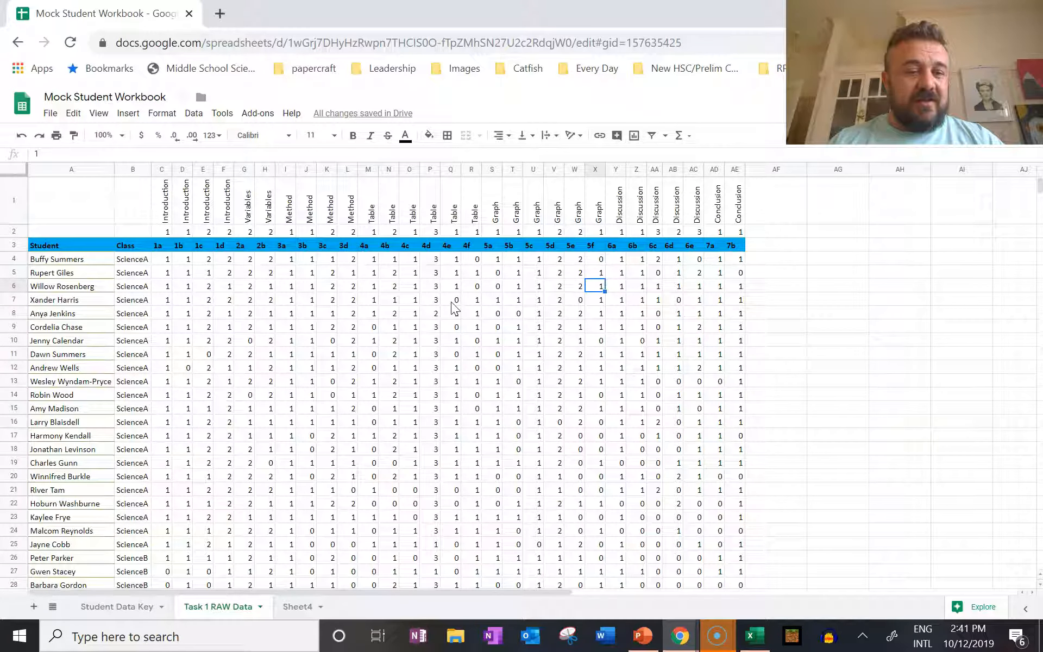
key("Down")
key("Down")
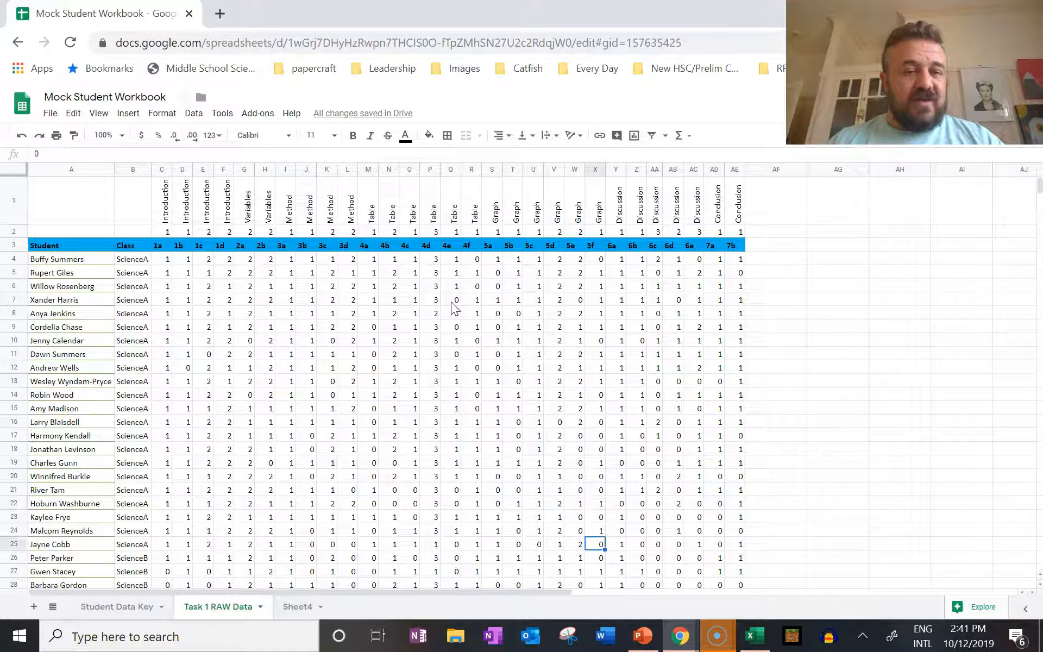
Step: Examine the marks in row 25 from question 5f back to question 4b
key("Left")
key("Left")
key("Left")
key("Left")
key("Left")
key("Left")
key("Left")
key("Left")
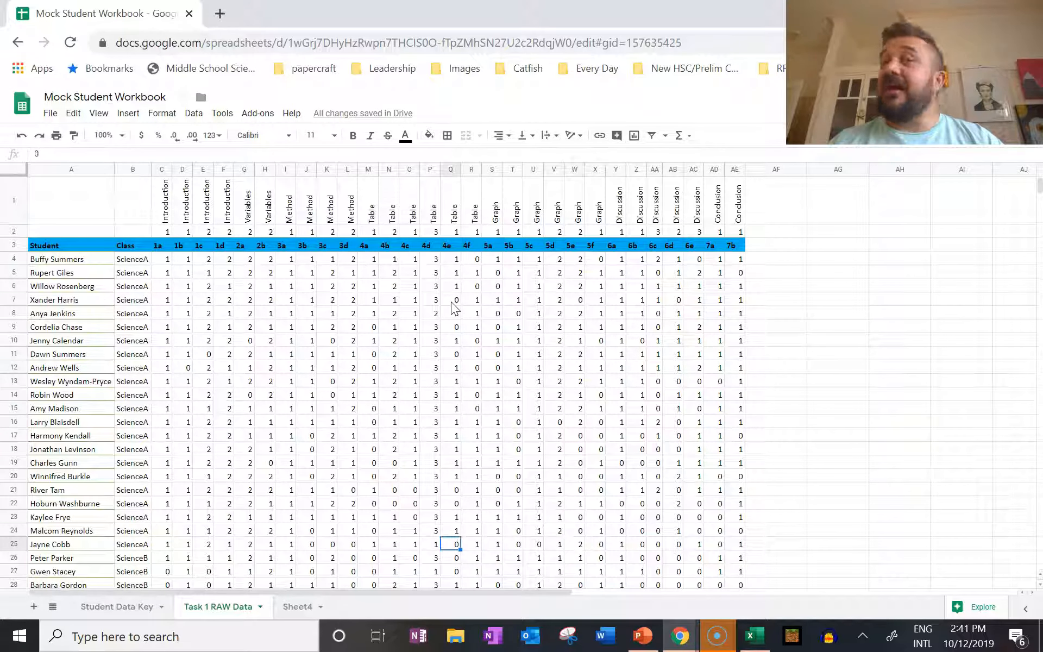
key("Left")
key("Left")
key("Right")
key("Right")
key("Right")
key("Left")
key("Left")
key("Left")
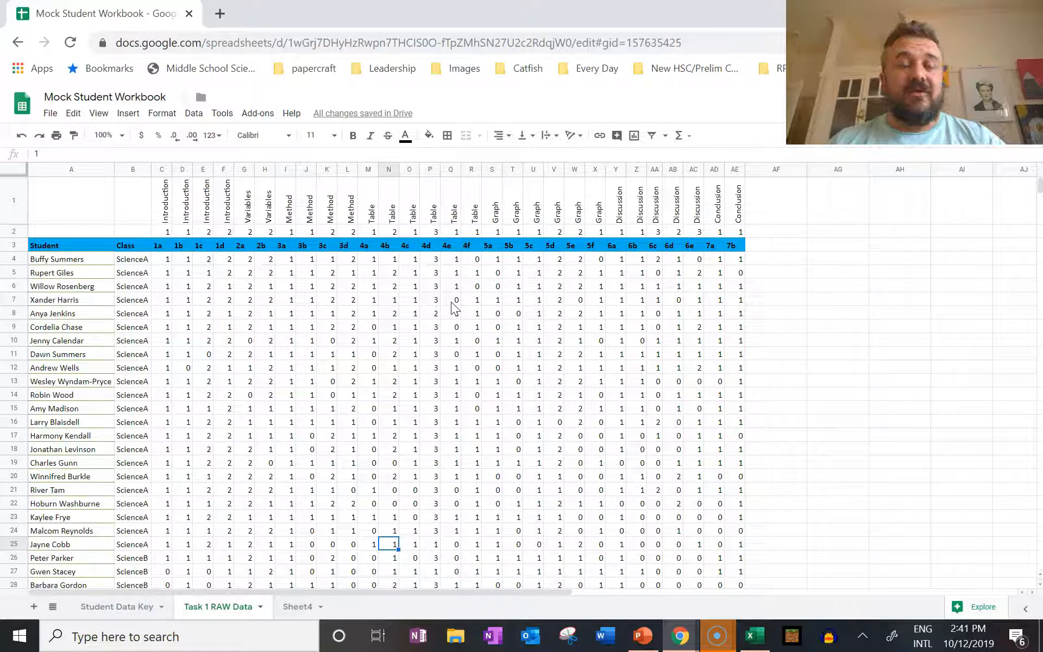
Step: Examine the question 4b marks from row 25 back up to the question header row
key("Up")
key("Up")
key("Up")
key("Up")
key("Up")
key("Up")
key("Up")
key("Up")
key("Up")
key("Up")
key("Up")
key("Up")
key("Up")
key("Up")
key("Up")
key("Up")
key("Up")
key("Up")
key("Up")
key("Up")
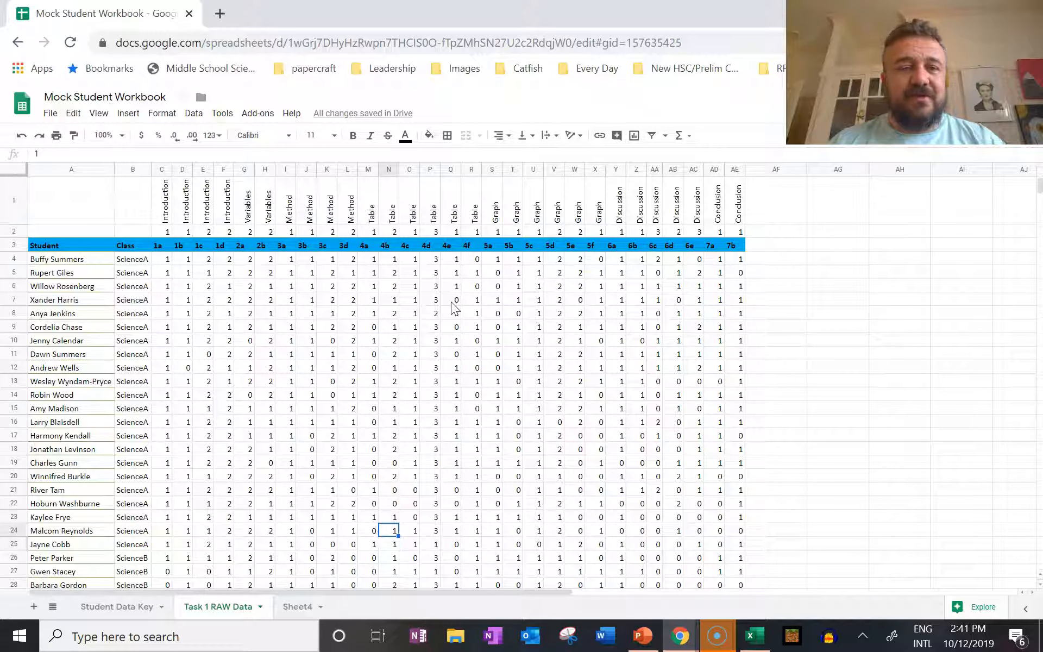
Step: Review the question labels in row 3 from question 4b through to question 7b
key("Down")
key("Down")
key("Right")
key("Right")
key("Right")
key("Right")
key("Right")
key("Right")
key("Right")
key("Right")
key("Right")
key("Right")
key("Right")
key("Right")
key("Right")
key("Right")
key("Right")
key("Right")
key("Right")
key("Right")
key("Right")
key("Right")
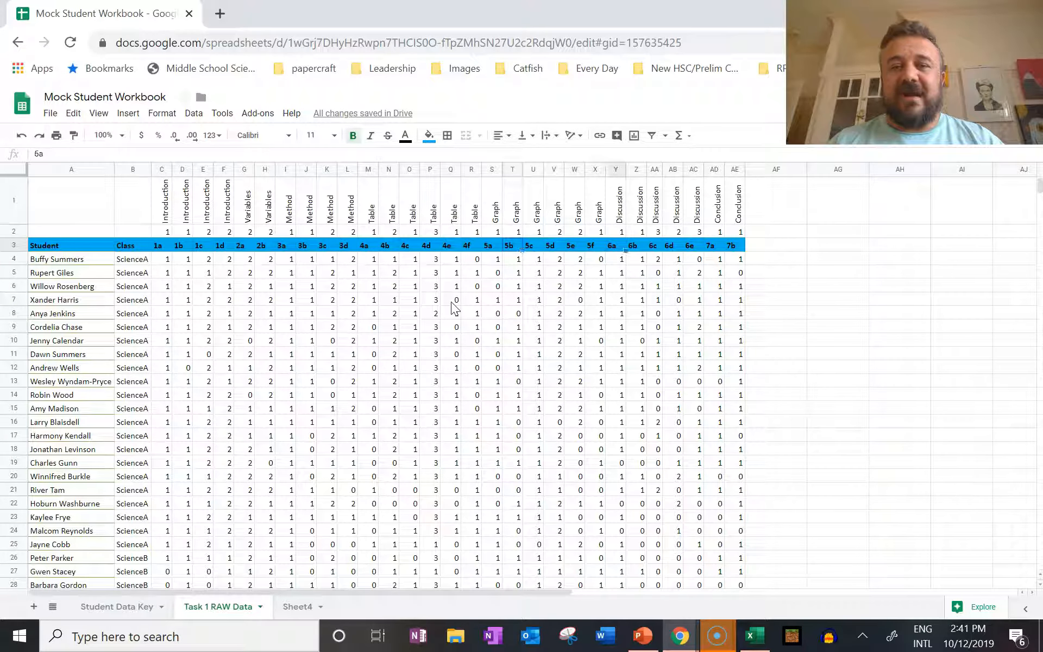
key("Left")
key("Left")
key("Up")
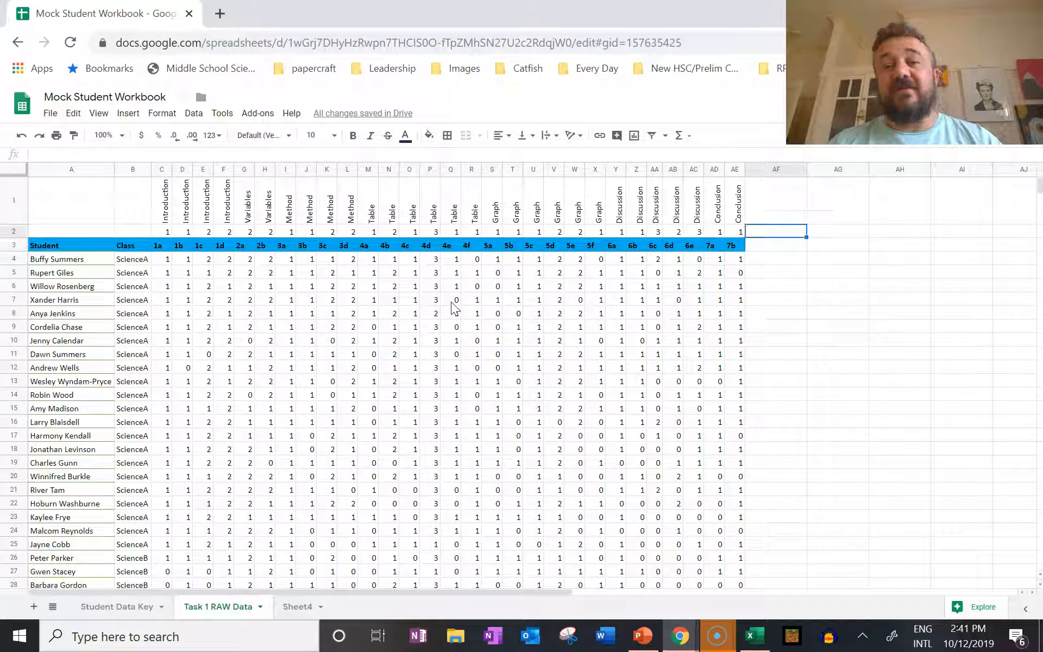
Step: Examine the first student's Discussion and Conclusion marks in row 4 between questions 6c and 7b
key("Down")
key("Down")
key("Left")
key("Left")
key("Left")
key("Left")
key("Left")
key("Right")
key("Right")
key("Right")
key("Right")
key("Right")
Step: Enter the formula =sum(C2:AE2) in cell AF2 to total the maximum marks of all questions
key("Up")
key("Up")
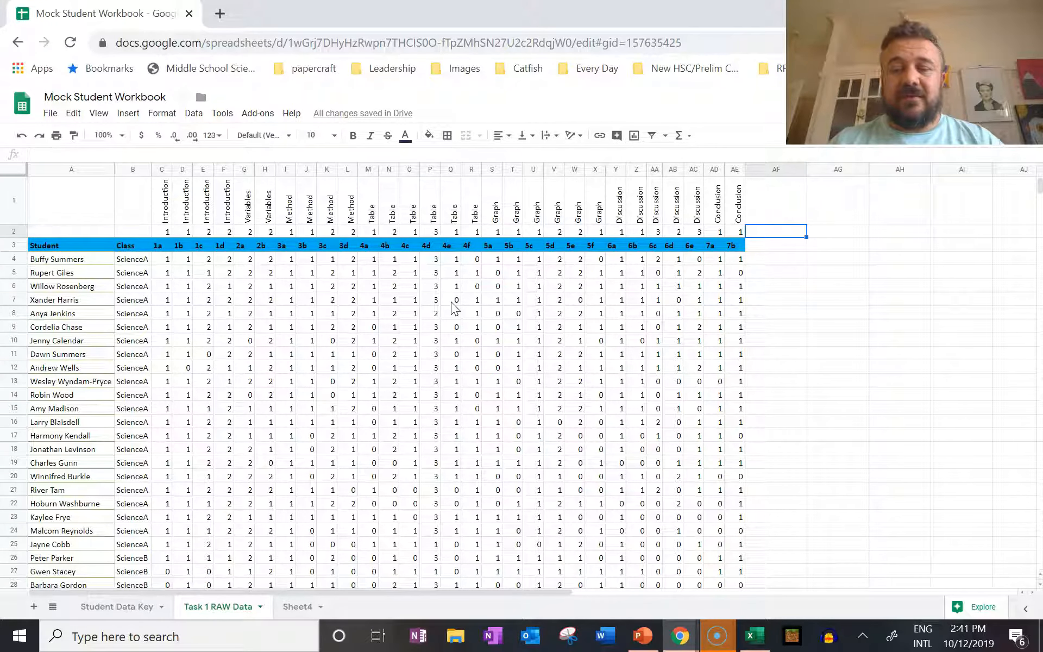
type("=sum")
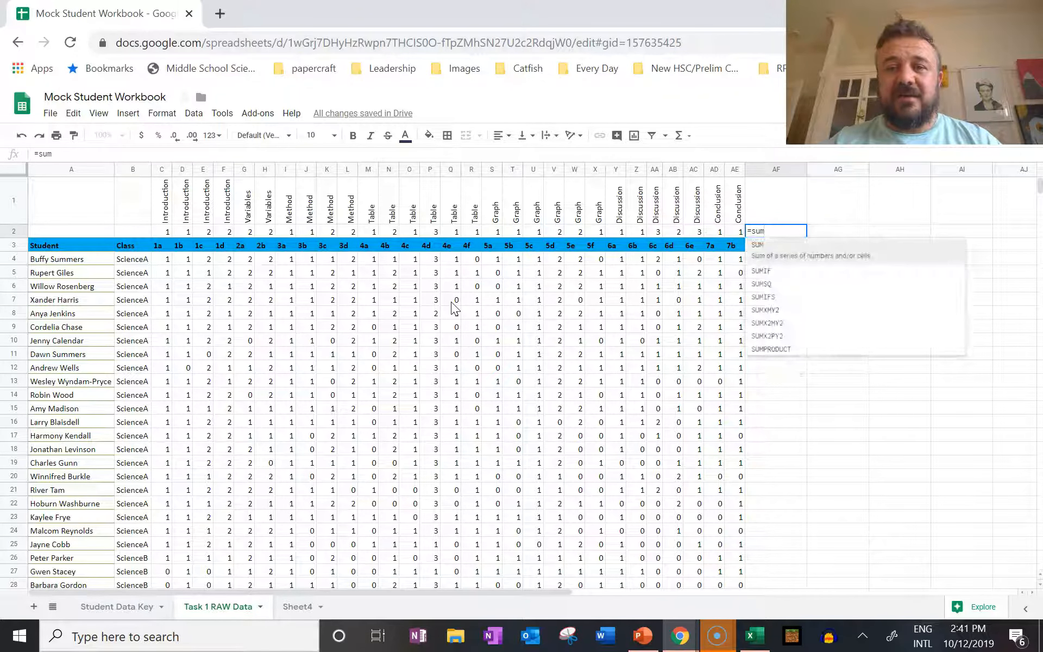
type("(")
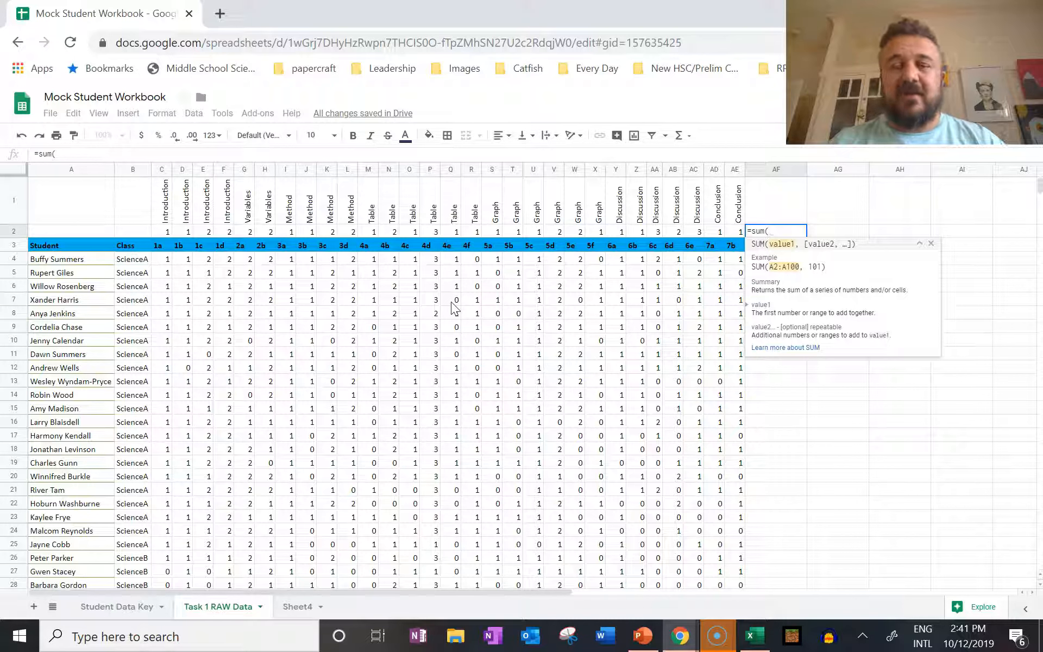
left_click(735, 232)
left_click(165, 233, "shift")
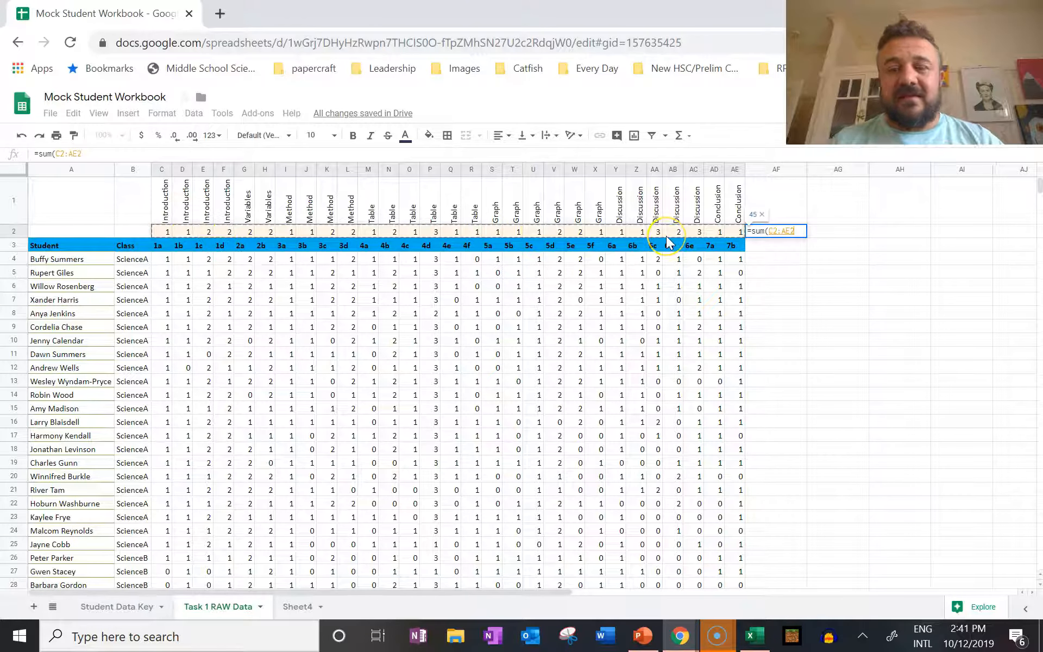
type(")")
key("Return")
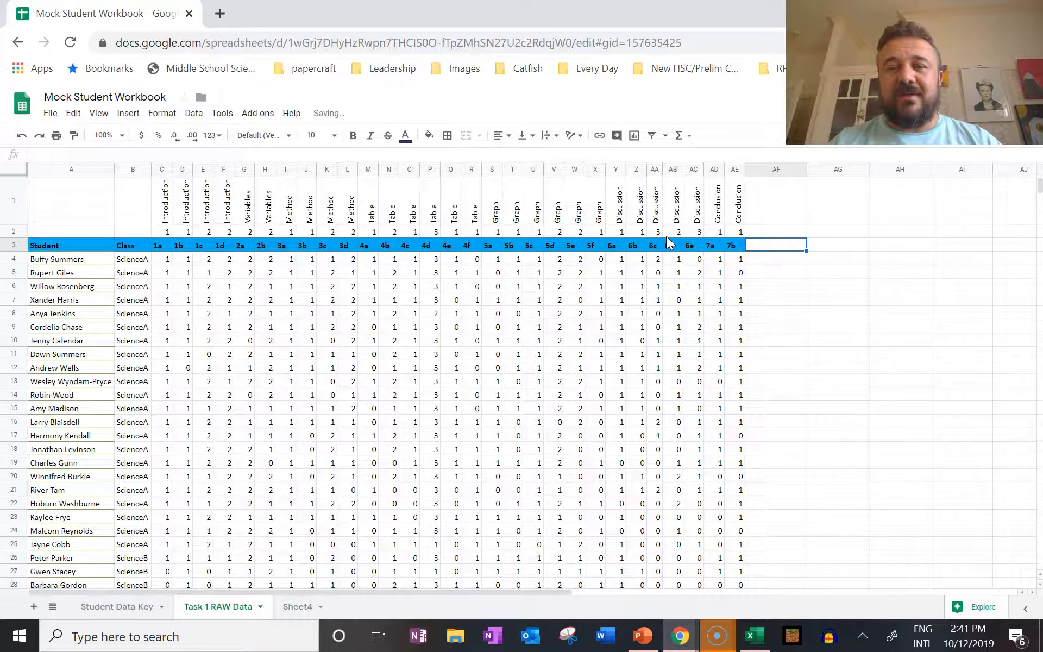
Step: Add a bold "Total" header in cell AF3 and fill it with the custom light blue of the header row
type("Total")
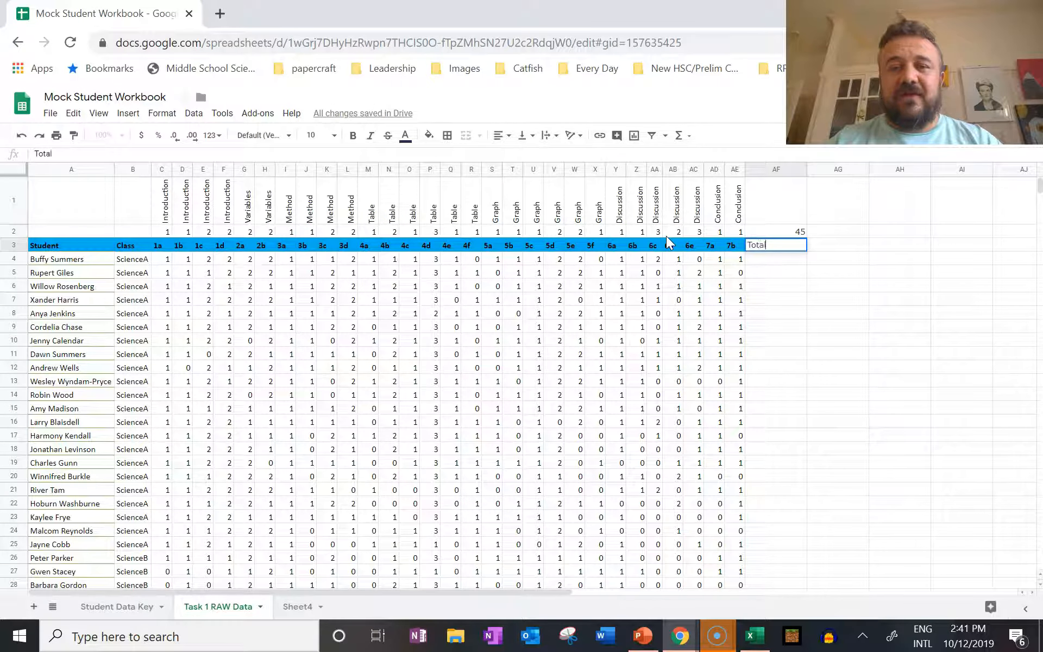
key("Return")
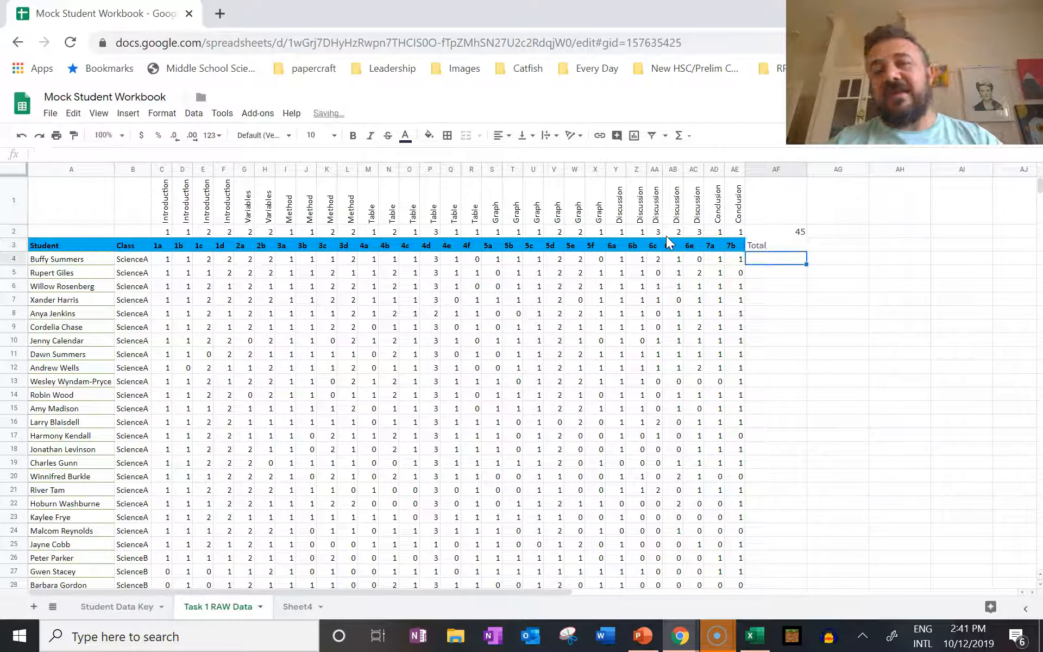
left_click(774, 245)
left_click(353, 135)
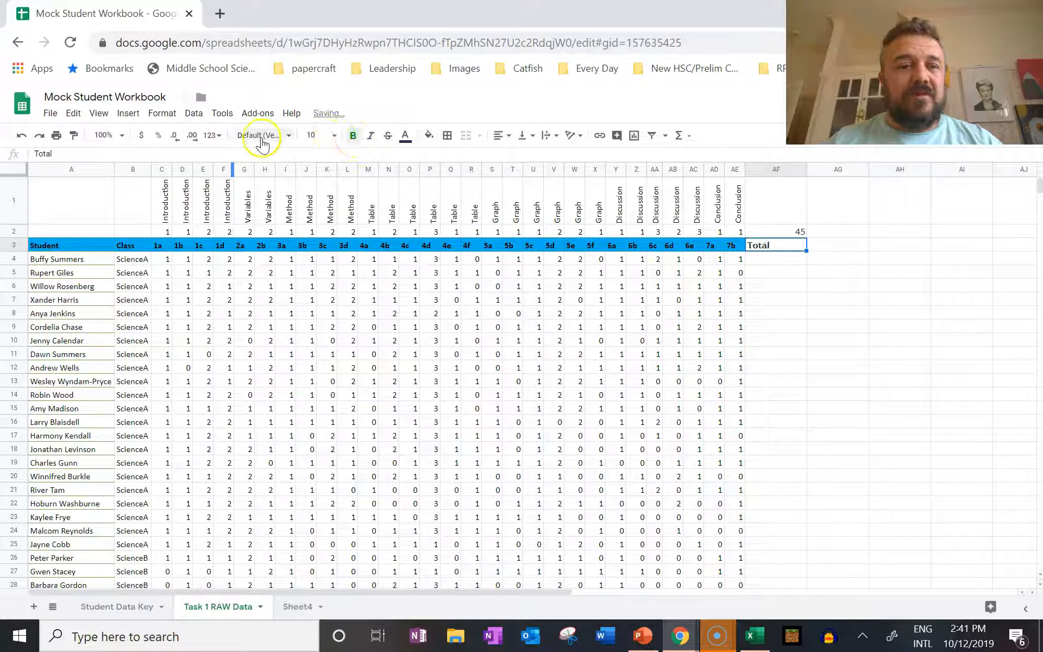
left_click(429, 135)
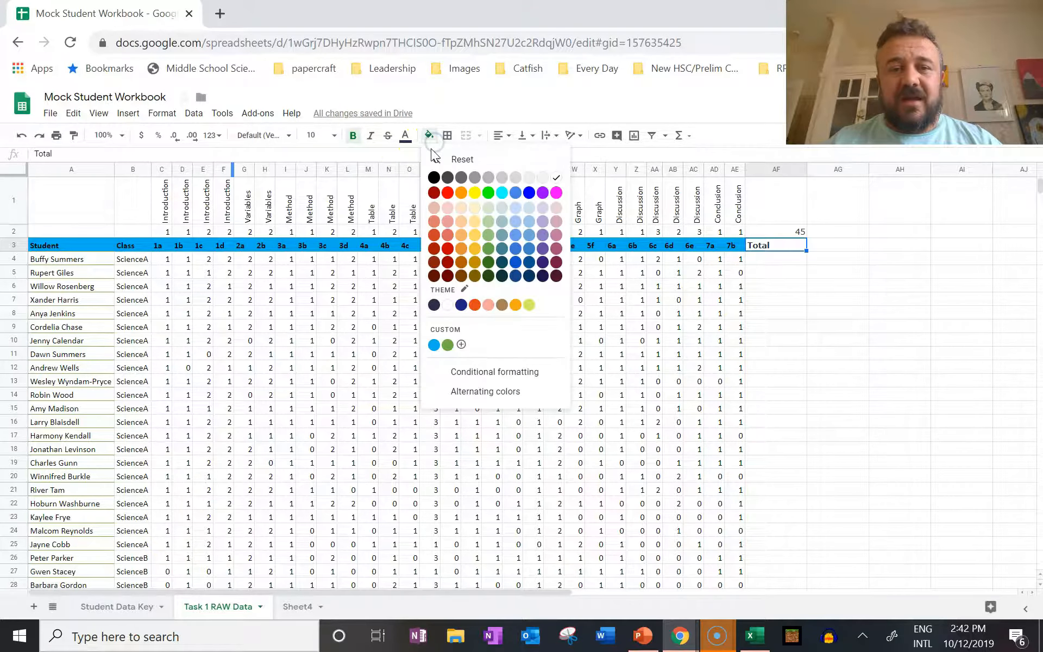
left_click(434, 344)
Step: Total the first student's marks in cell AF4 with the formula =SUM(C4:AE4)
left_click(760, 256)
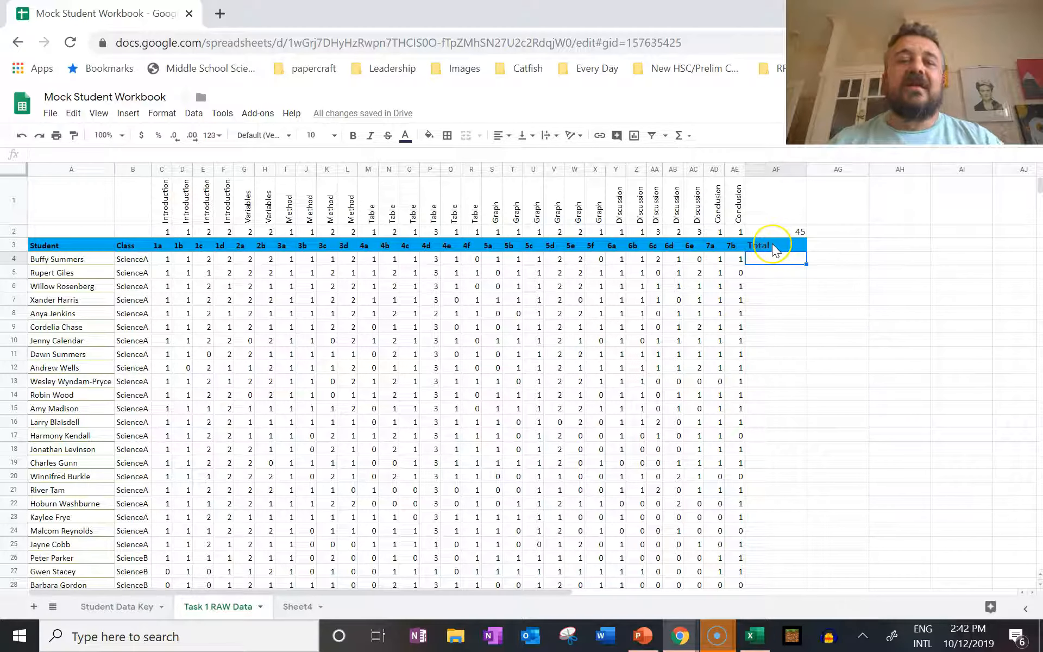
type("=Sum")
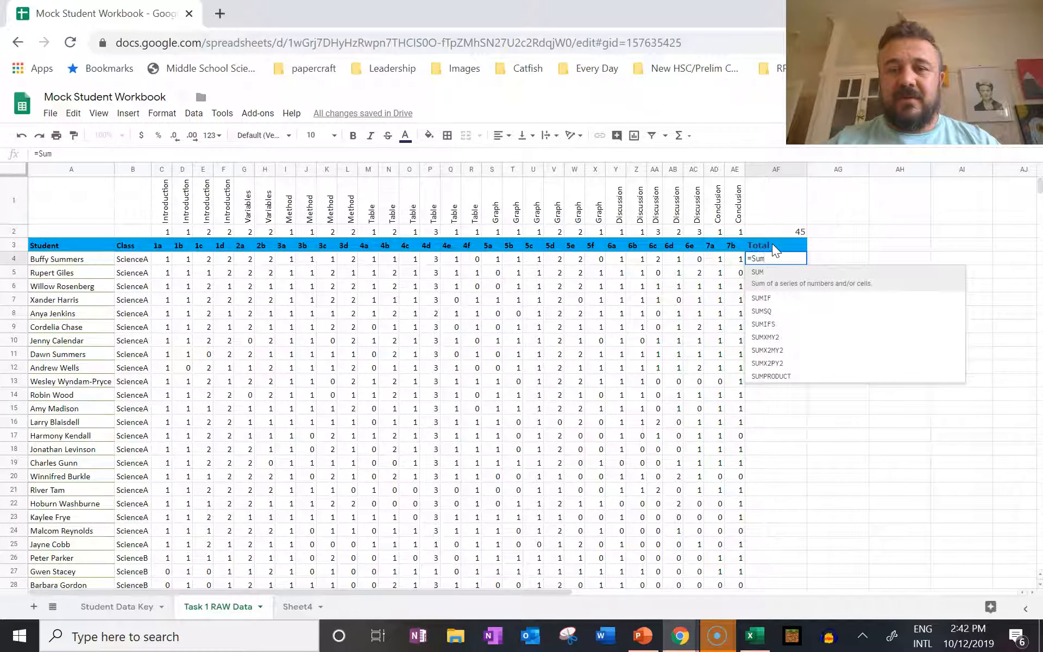
key("Tab")
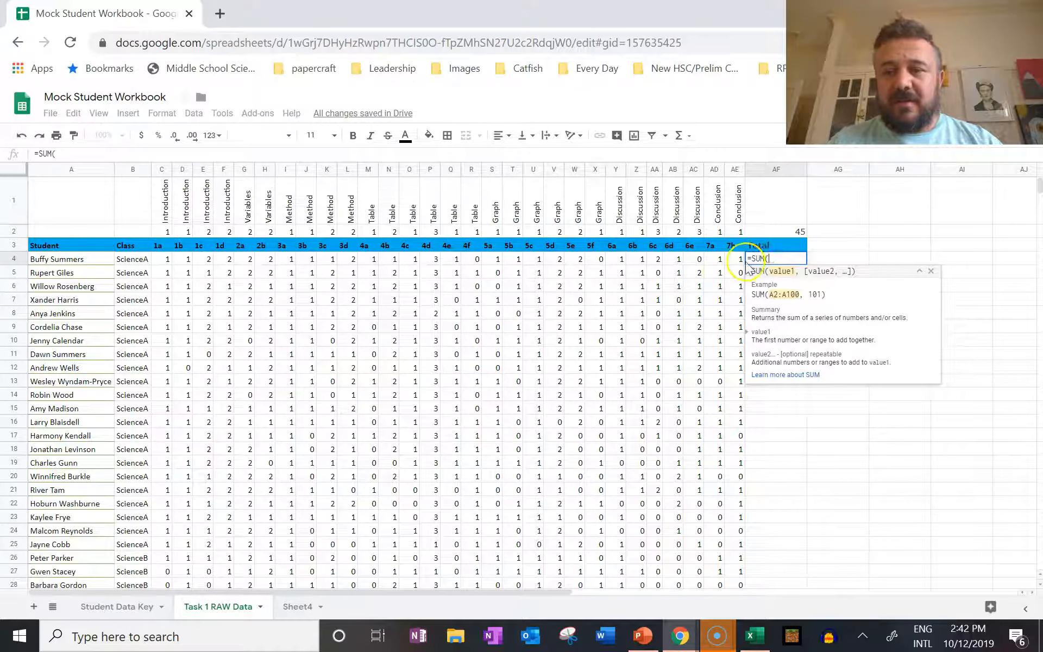
left_click_drag(738, 259, 167, 259)
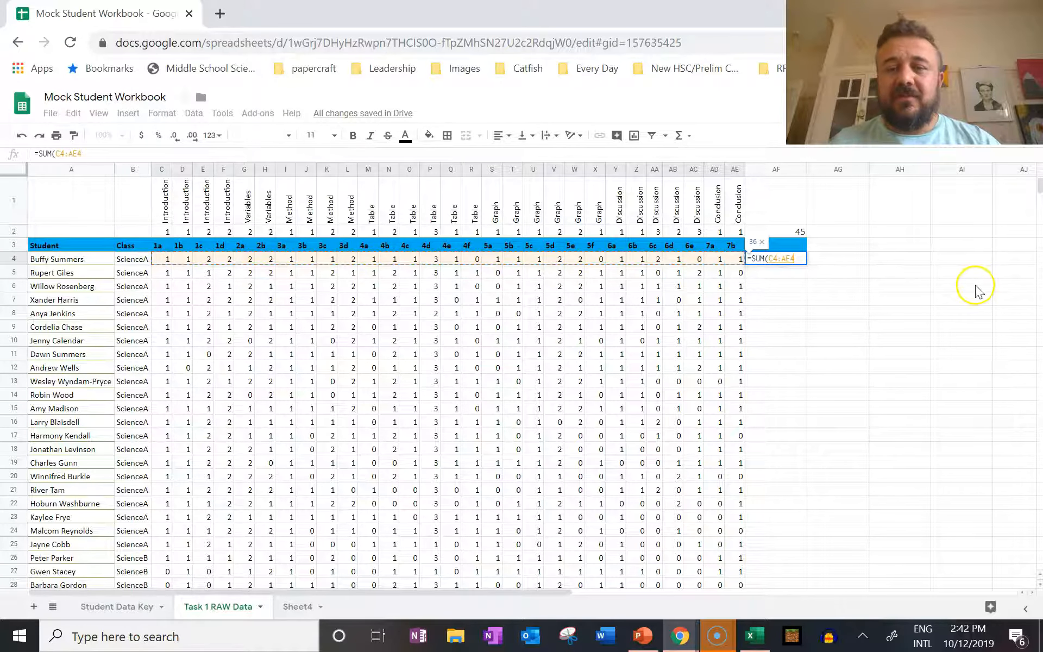
key("Return")
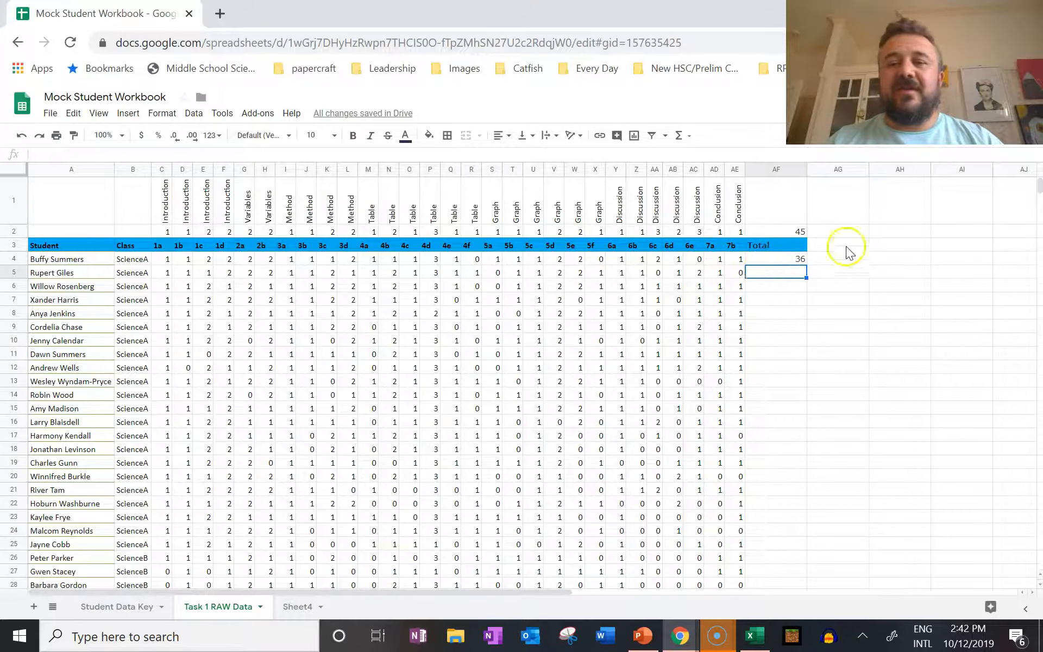
Step: Fill the total formula down column AF for every student through row 48 and fit the column width to its contents
left_click(798, 261)
left_click_drag(806, 265, 798, 550)
scroll(831, 422, "up", 6)
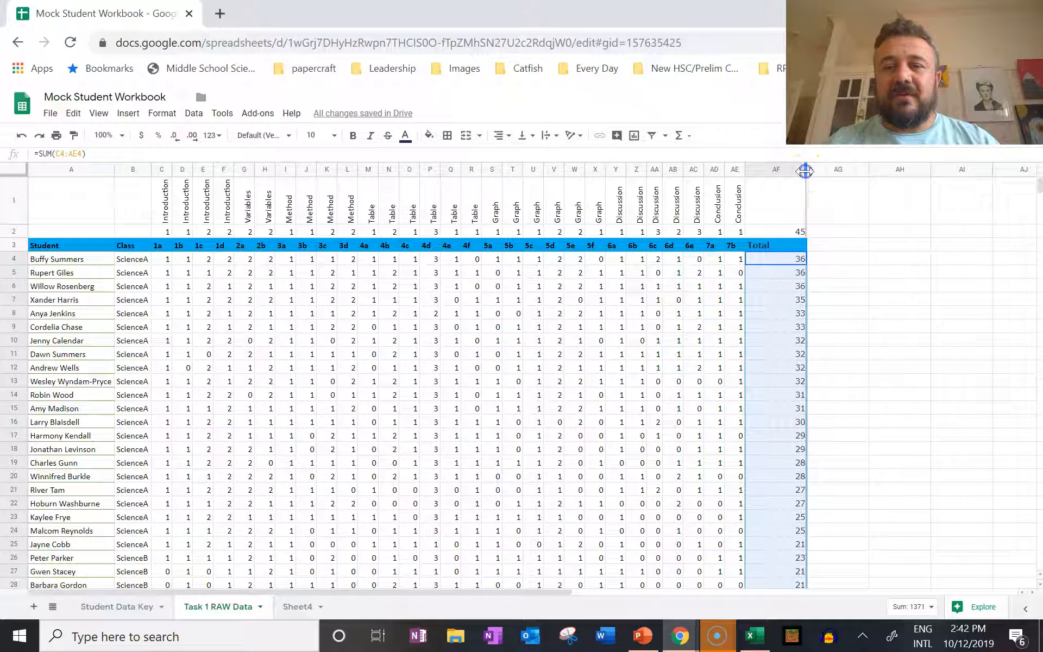
double_click(805, 171)
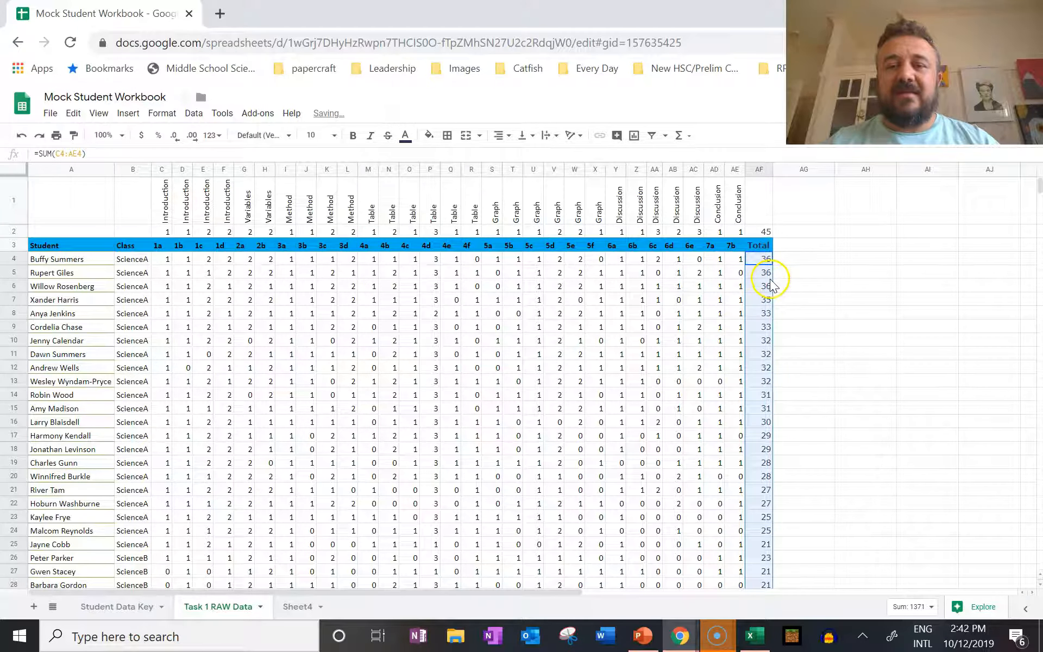
Step: Review the totals of the ScienceA and ScienceB students from row 4 to row 48
scroll(767, 273, "down", 7)
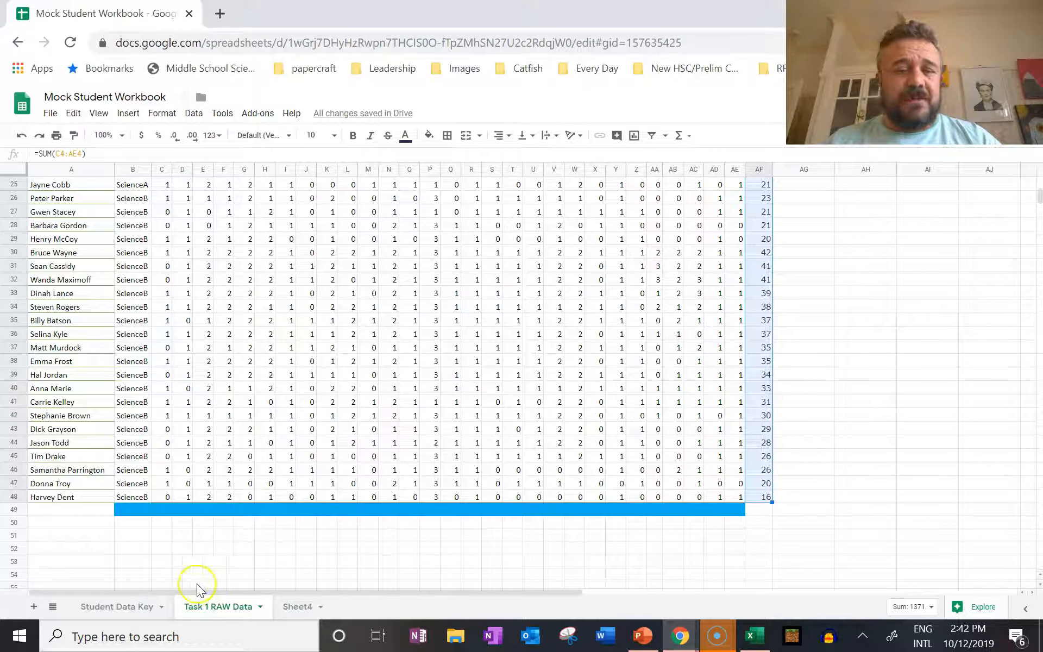
scroll(202, 564, "up", 8)
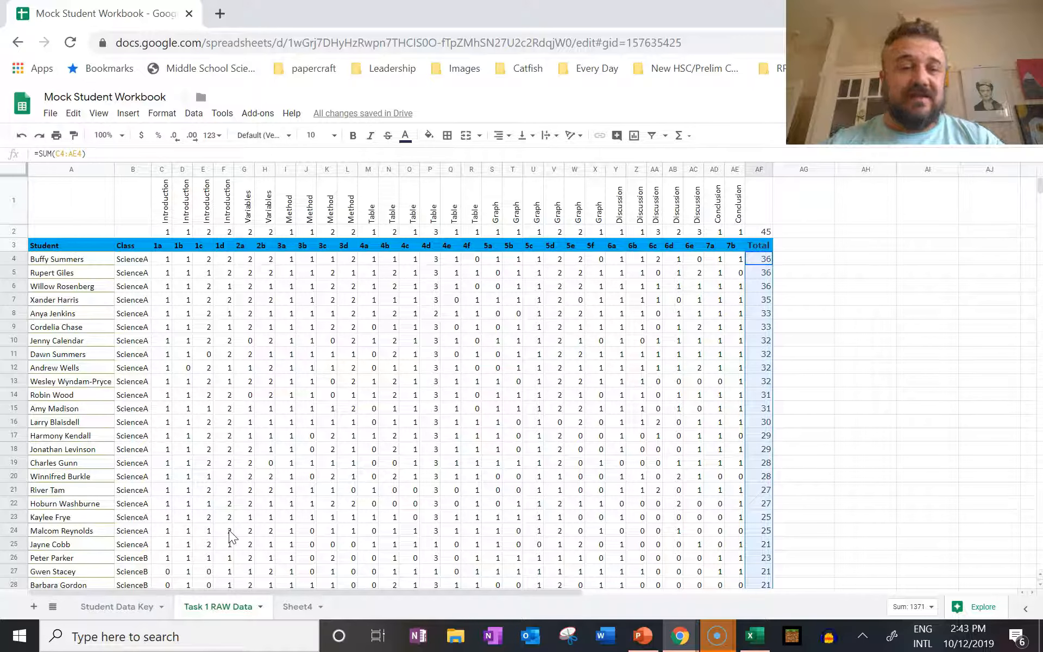
scroll(364, 429, "down", 10)
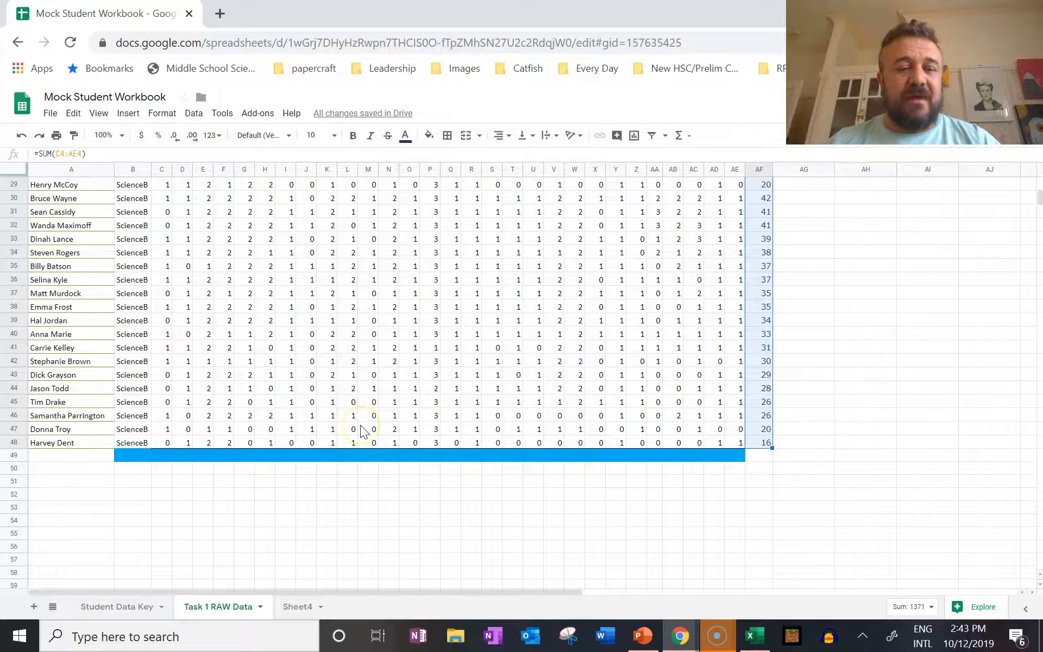
left_click(142, 446)
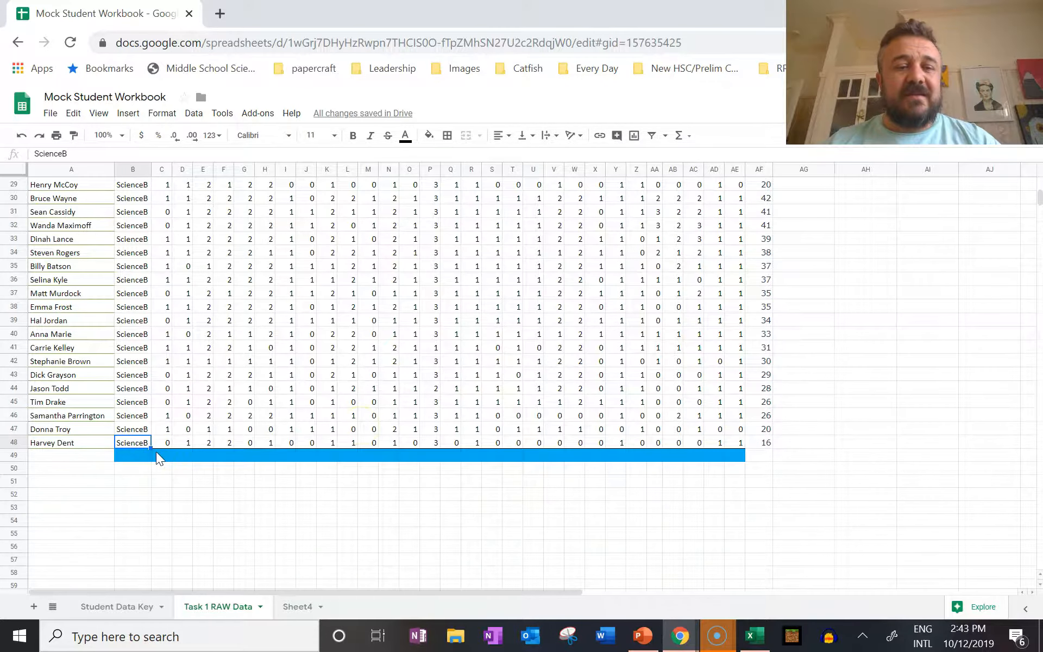
scroll(156, 451, "up", 10)
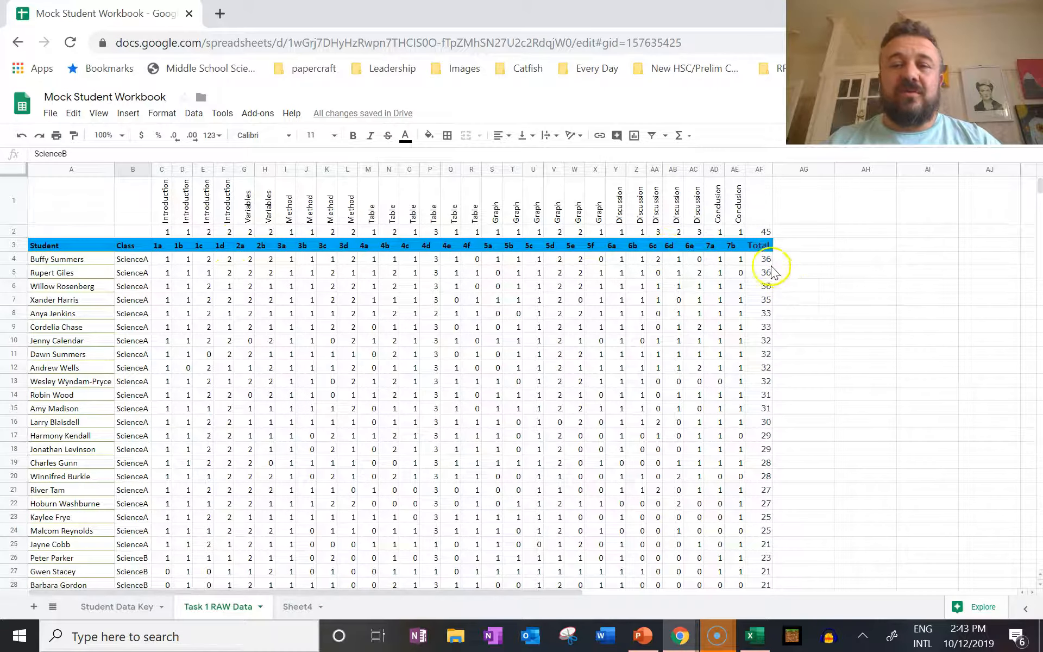
scroll(793, 511, "down", 3)
scroll(790, 503, "down", 1)
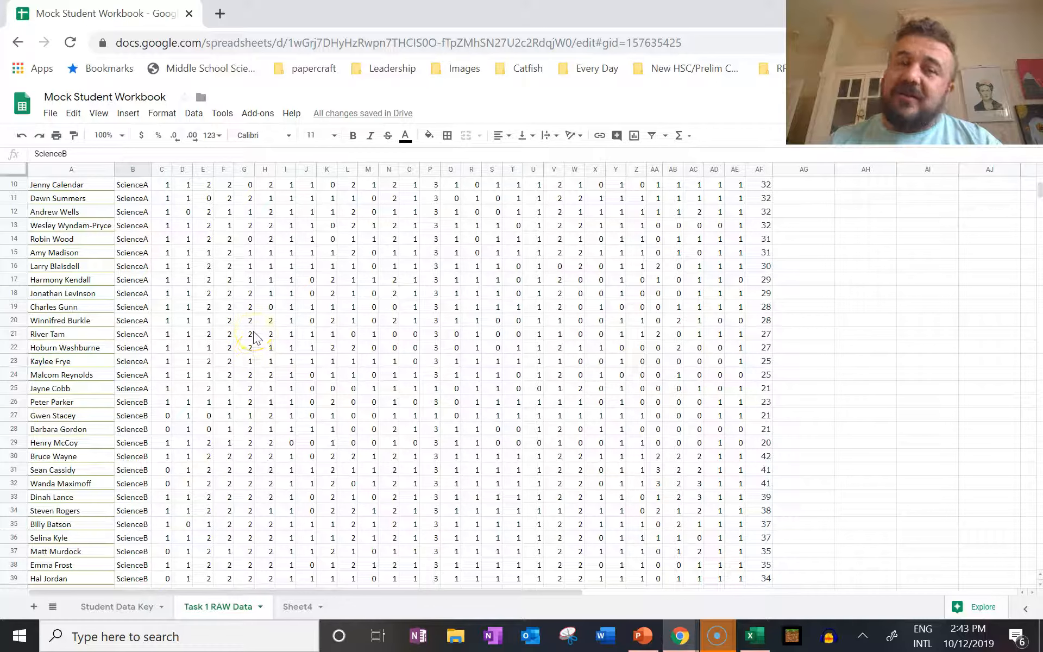
scroll(255, 337, "down", 5)
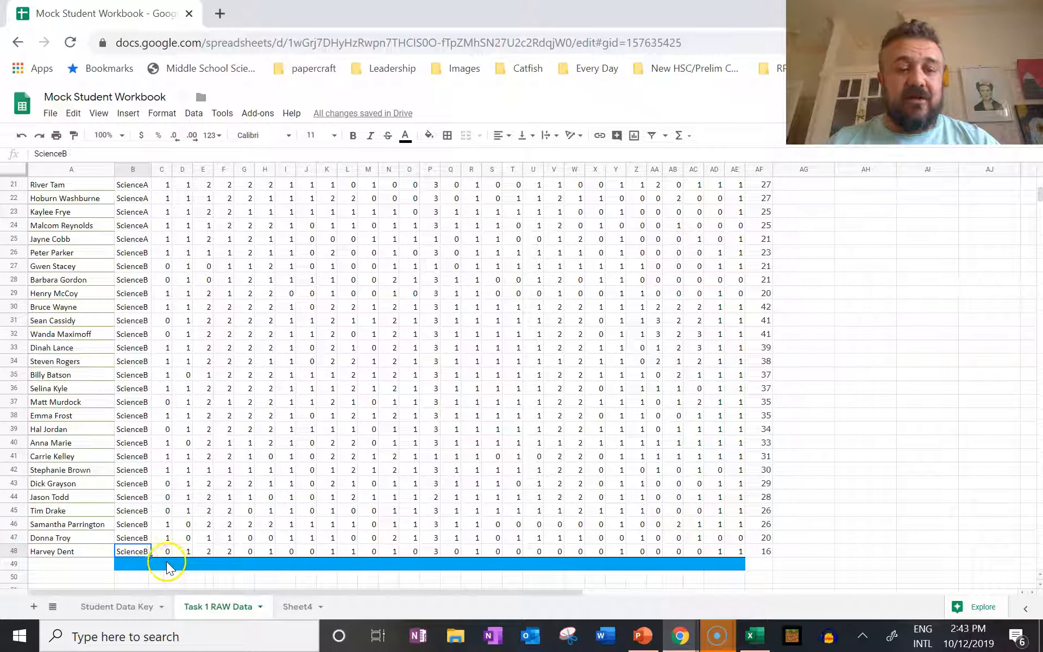
Step: Label the blue row beneath the students by entering "SS" in cell B49
right_click(138, 562)
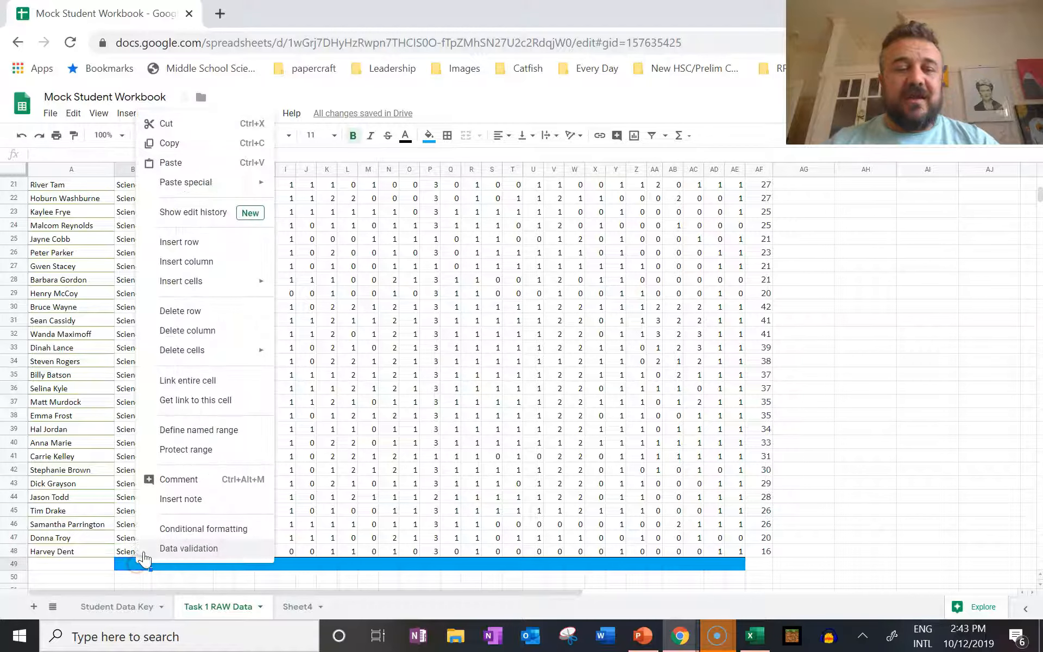
left_click(128, 565)
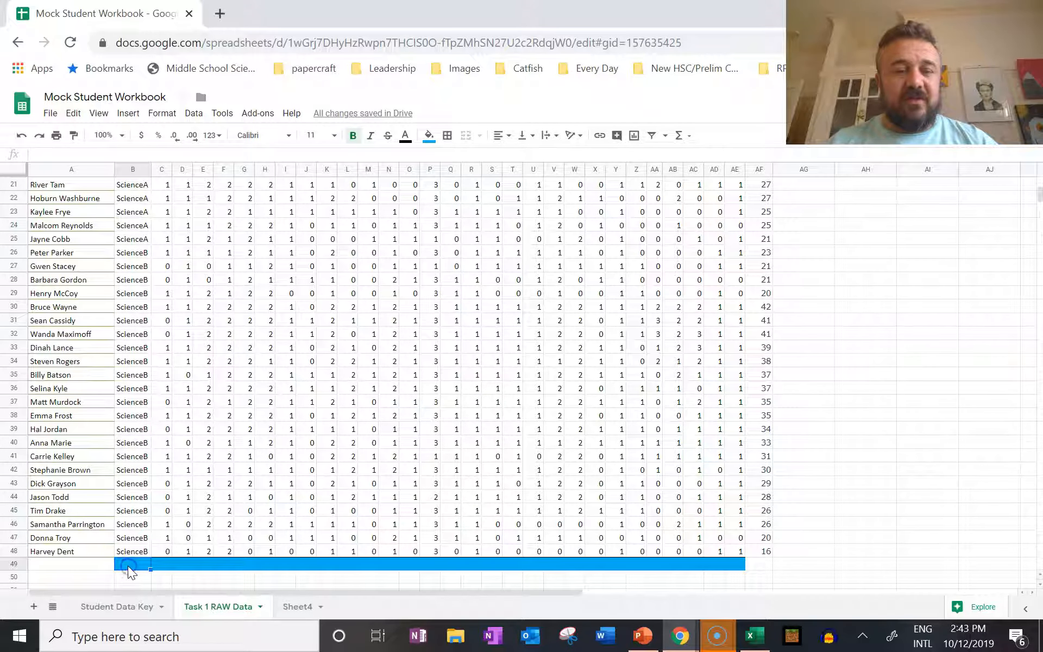
type("SS")
key("Tab")
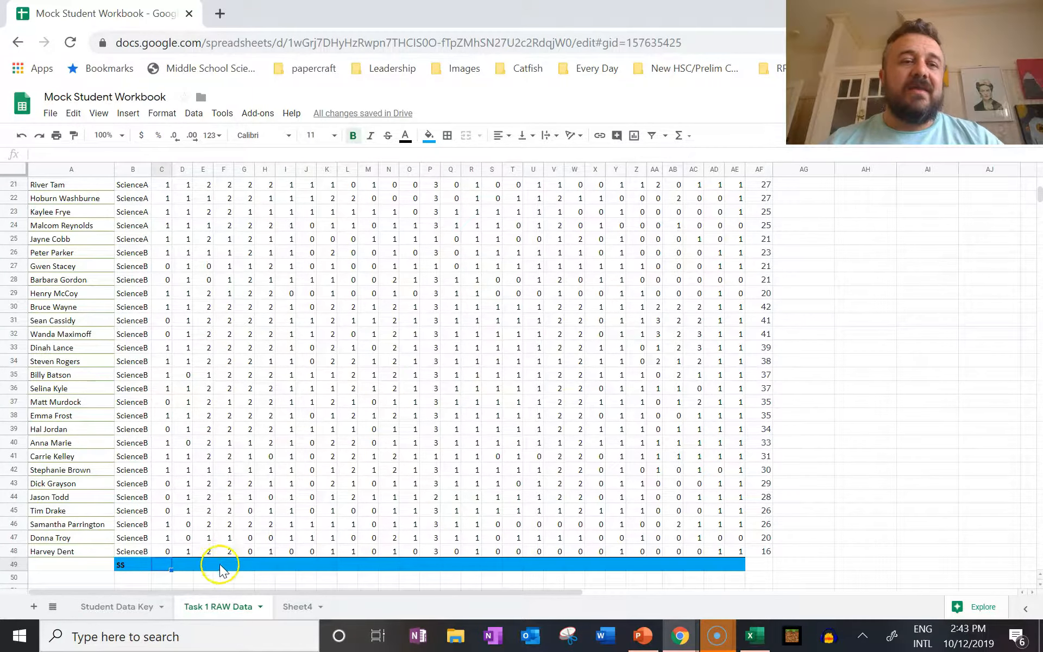
scroll(170, 500, "up", 7)
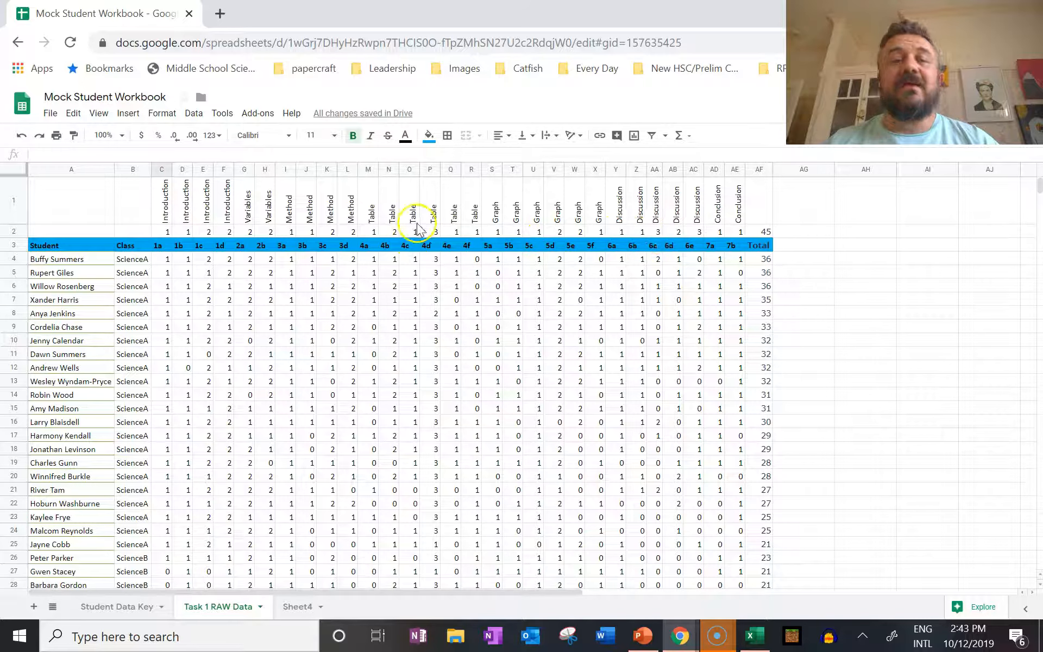
scroll(417, 227, "down", 5)
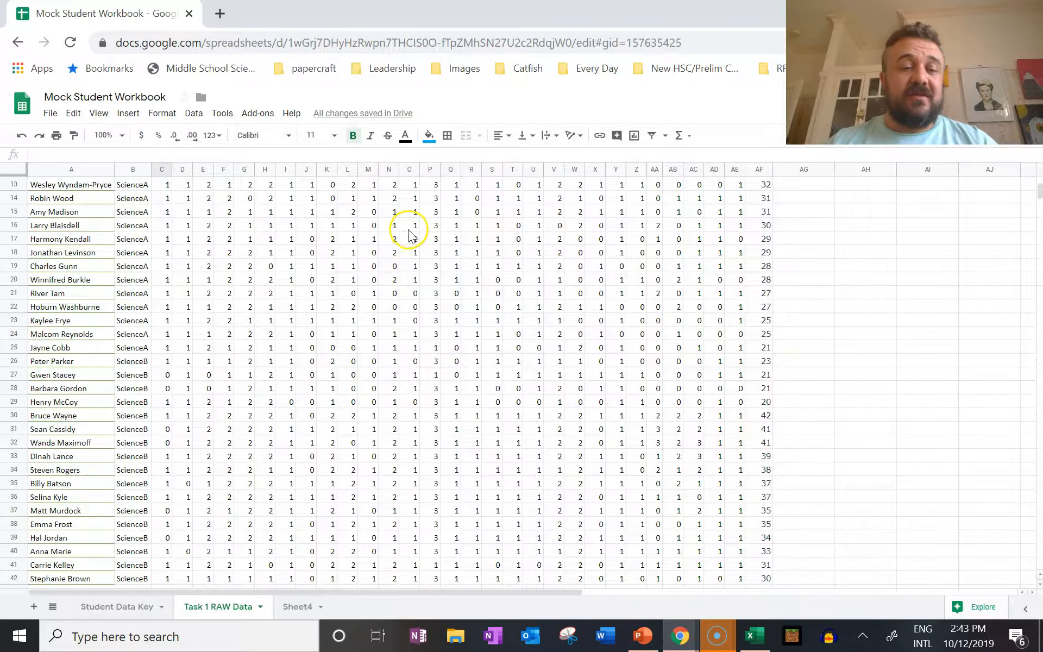
Step: Enter the formula =SUM(C4:C48)/C2 in cell C49 of the SS row to divide question 1a's summed marks by its value
scroll(380, 244, "down", 5)
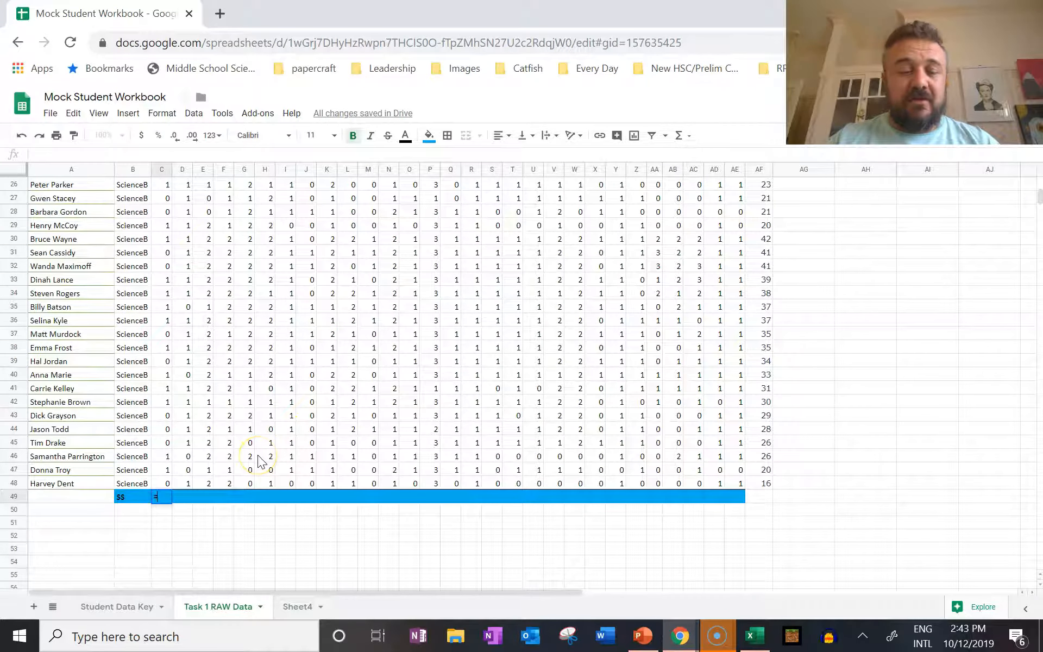
type("SU<")
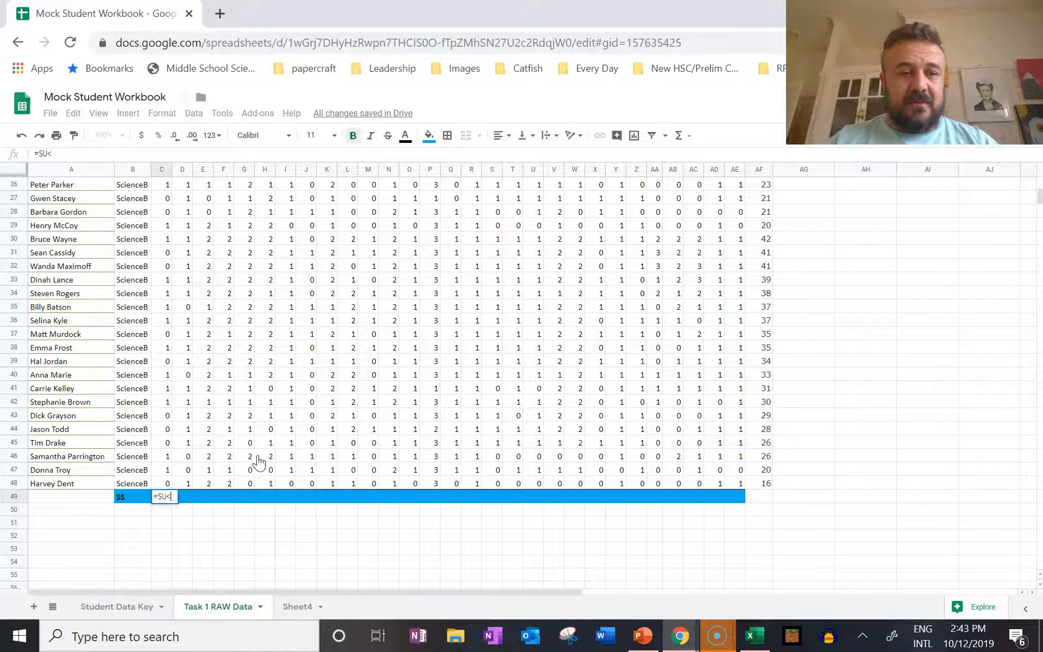
key("BackSpace")
type("M")
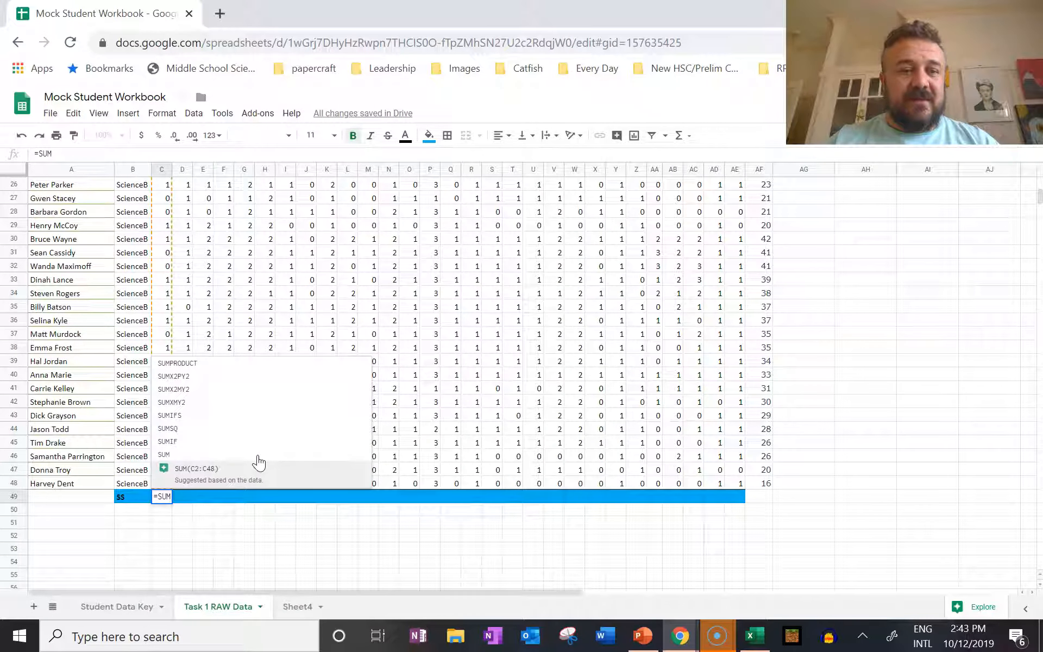
type("(")
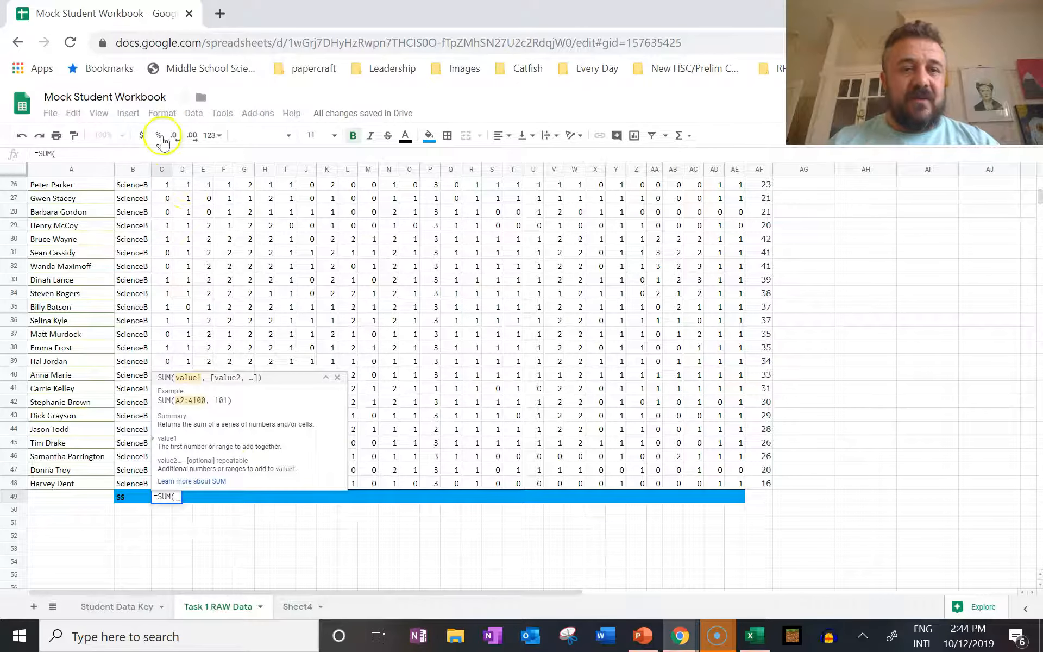
scroll(173, 235, "up", 1)
scroll(173, 234, "up", 5)
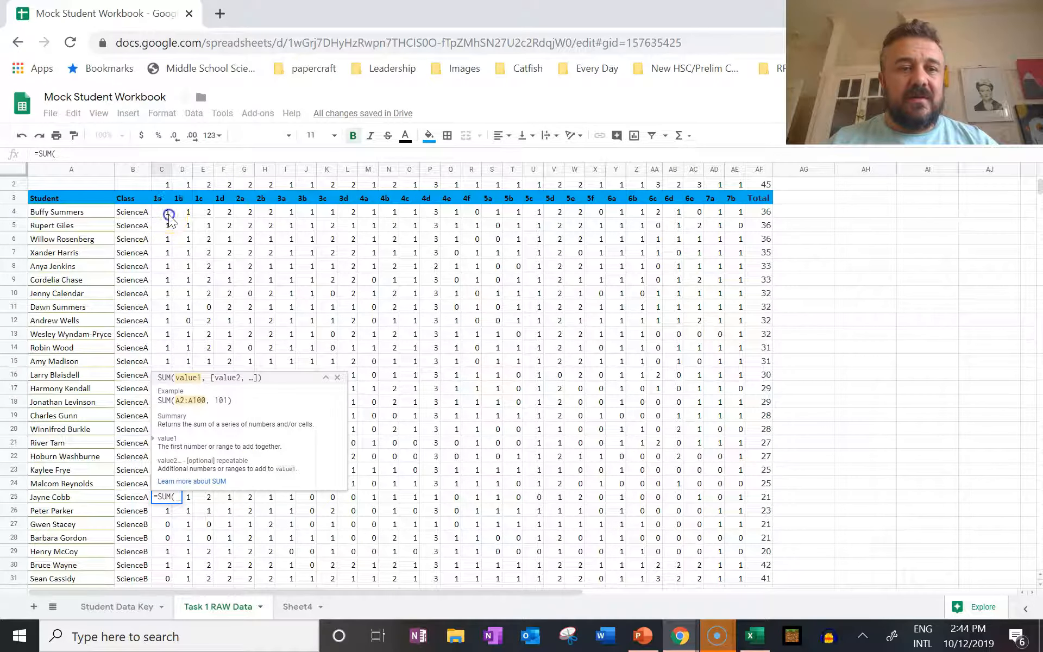
left_click(166, 213)
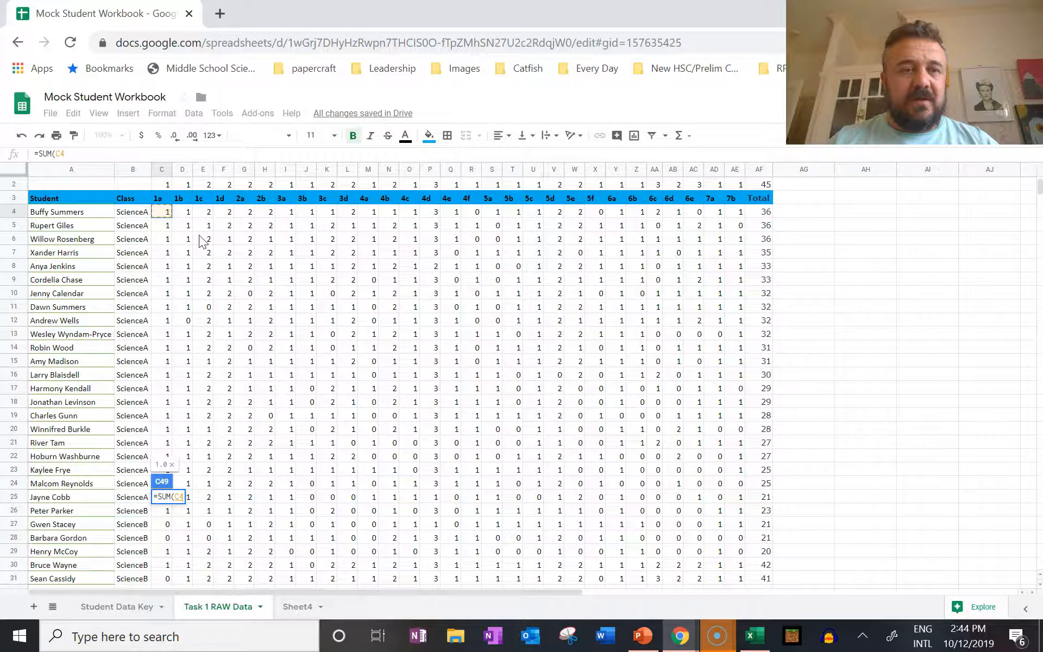
key("ctrl+shift+Down")
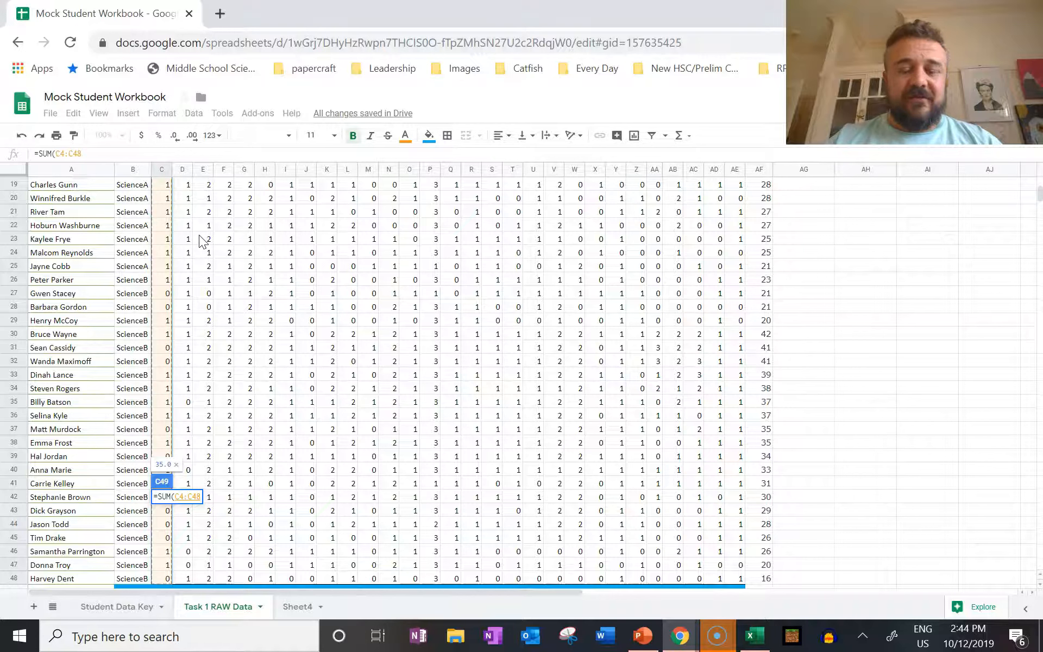
type(")/")
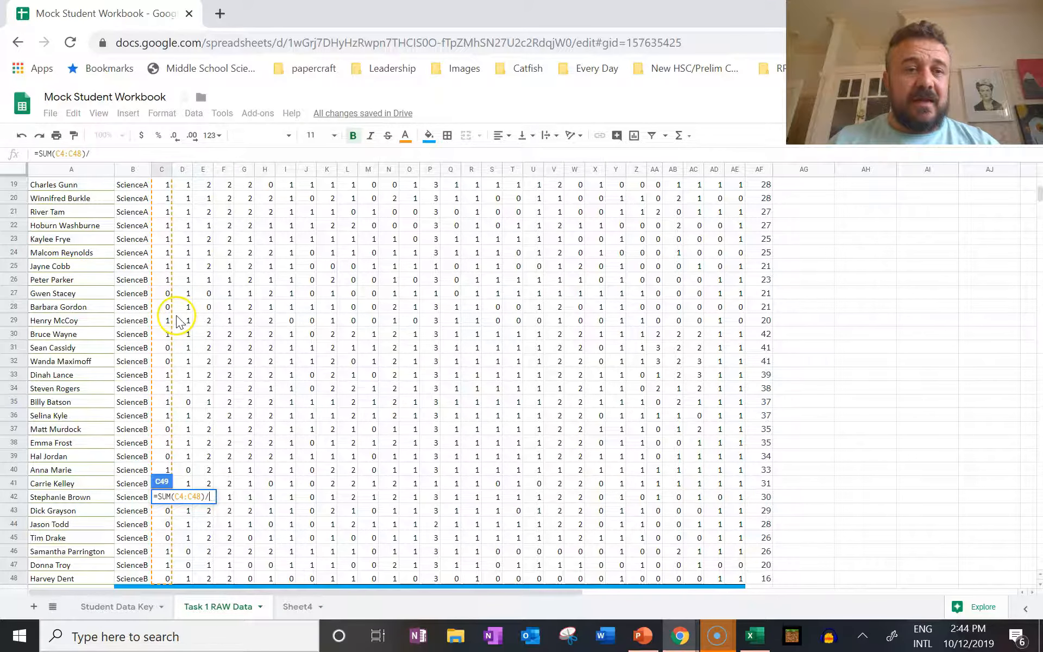
scroll(180, 320, "up", 3)
scroll(179, 321, "up", 3)
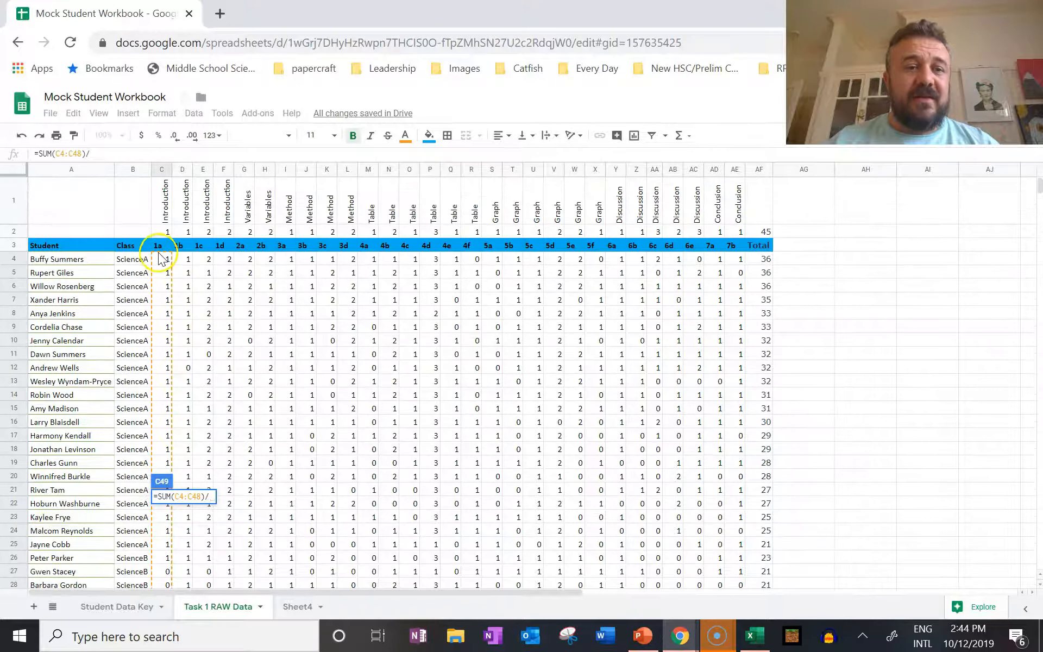
left_click(166, 232)
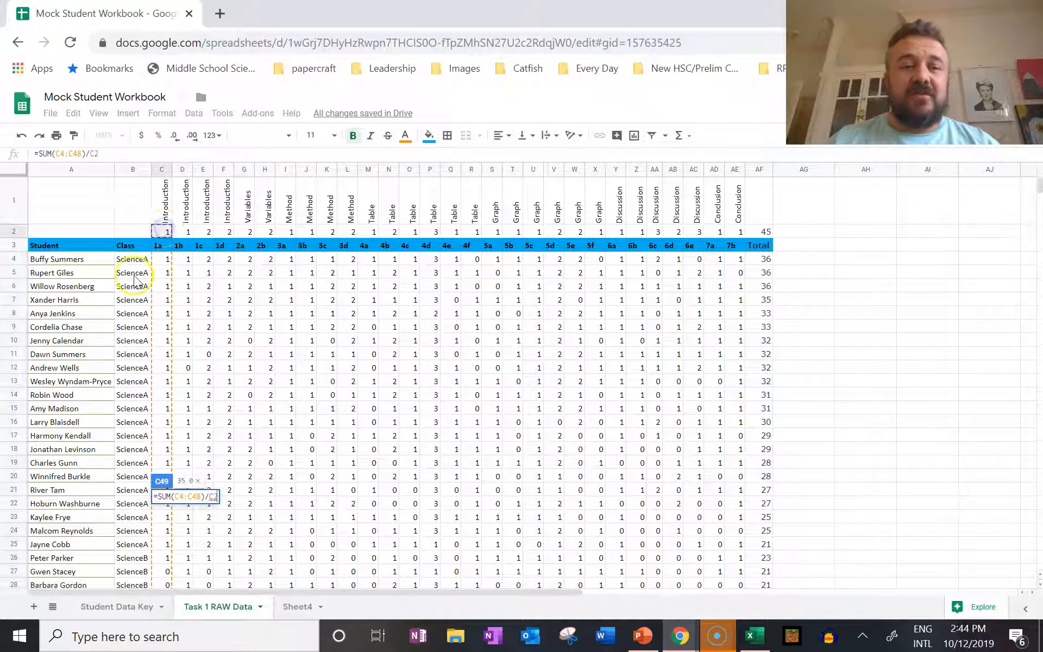
key("Return")
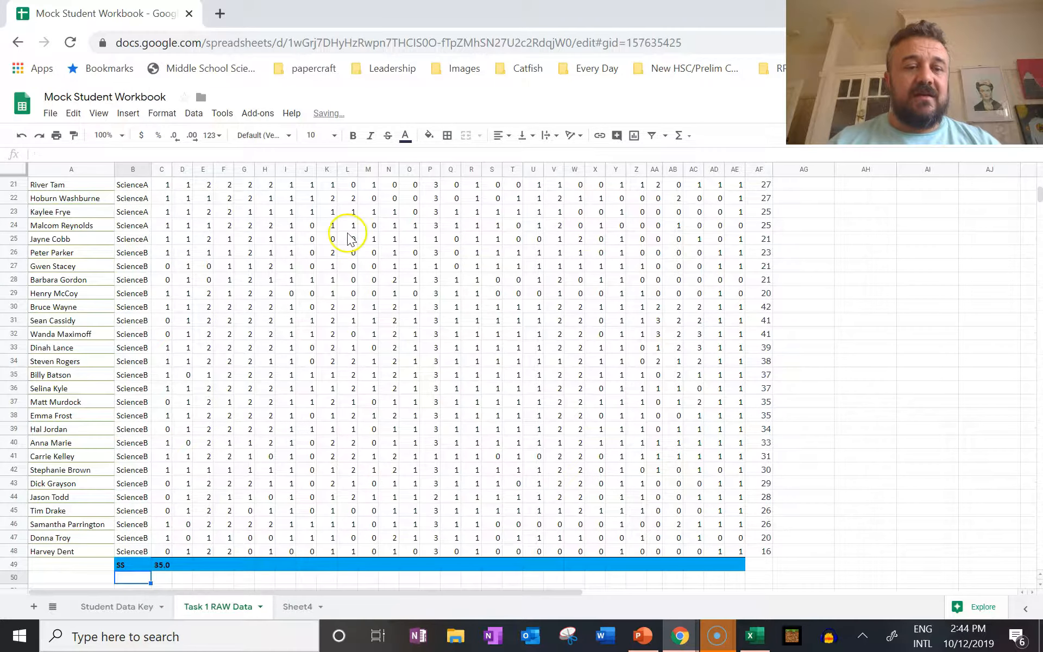
Step: Merge cells A2 and B2 above the Student and Class headers and enter the label "Question Value:"
scroll(369, 258, "up", 3)
scroll(326, 256, "up", 4)
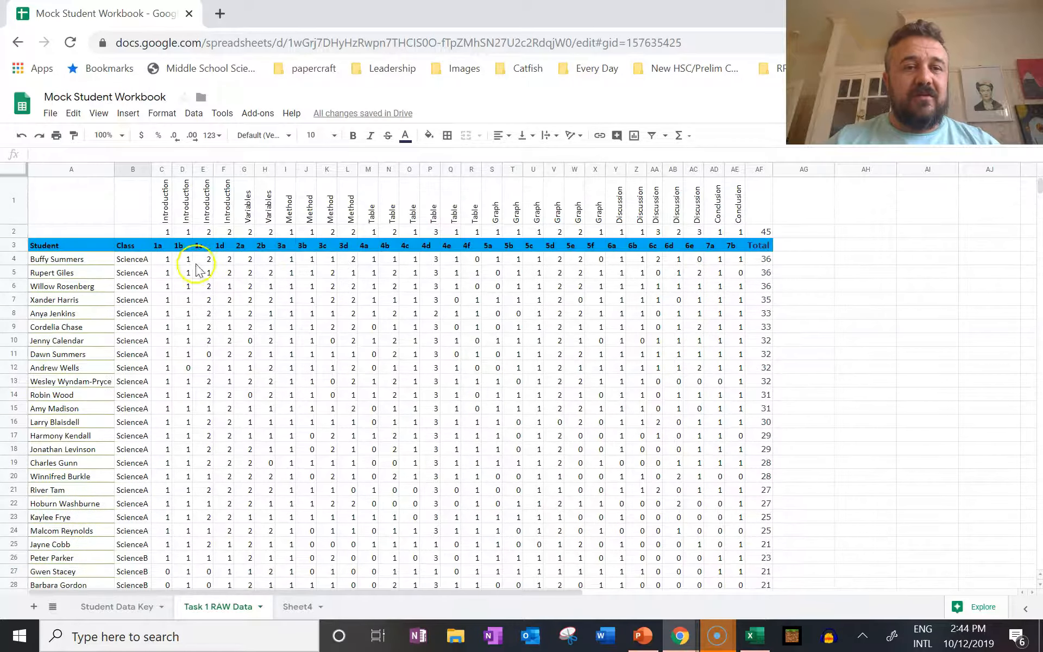
left_click(141, 227)
left_click_drag(89, 231, 124, 231)
left_click(465, 135)
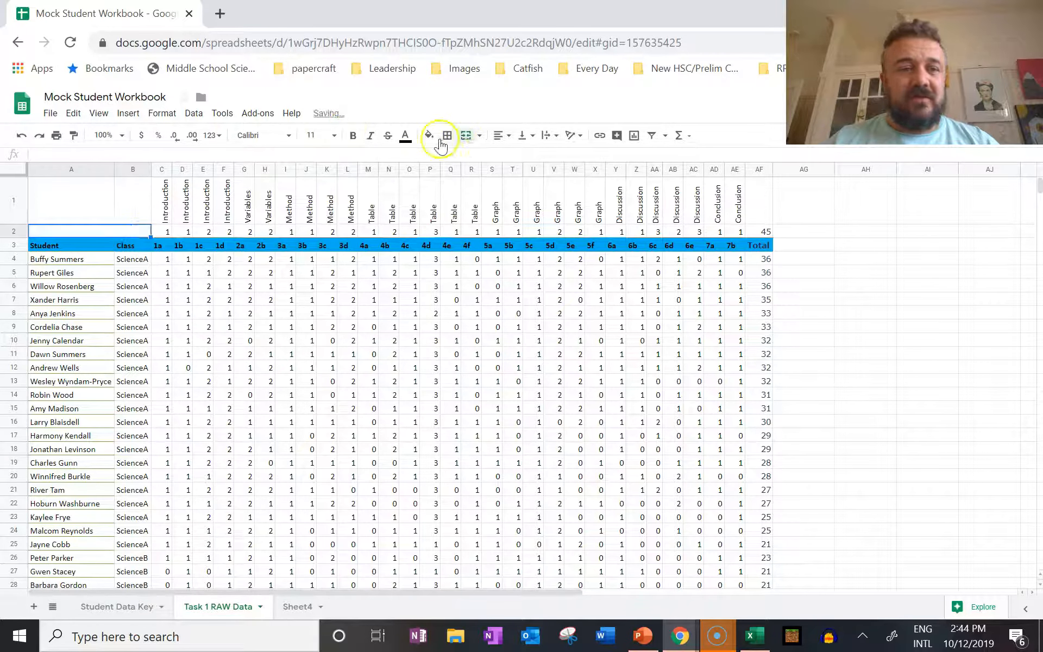
type("Question Value")
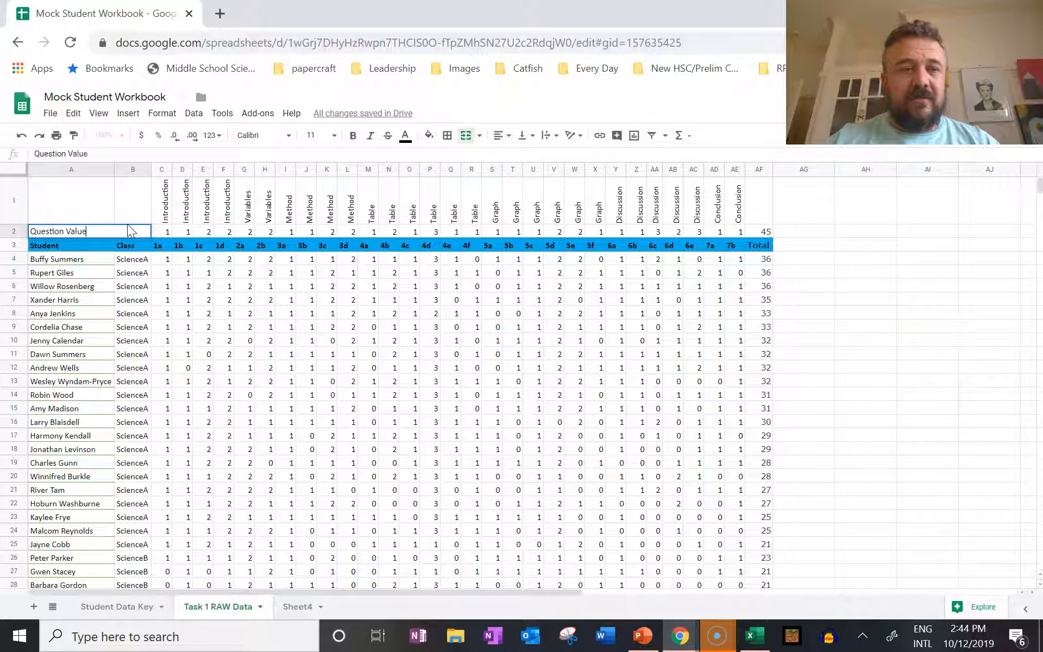
type(":")
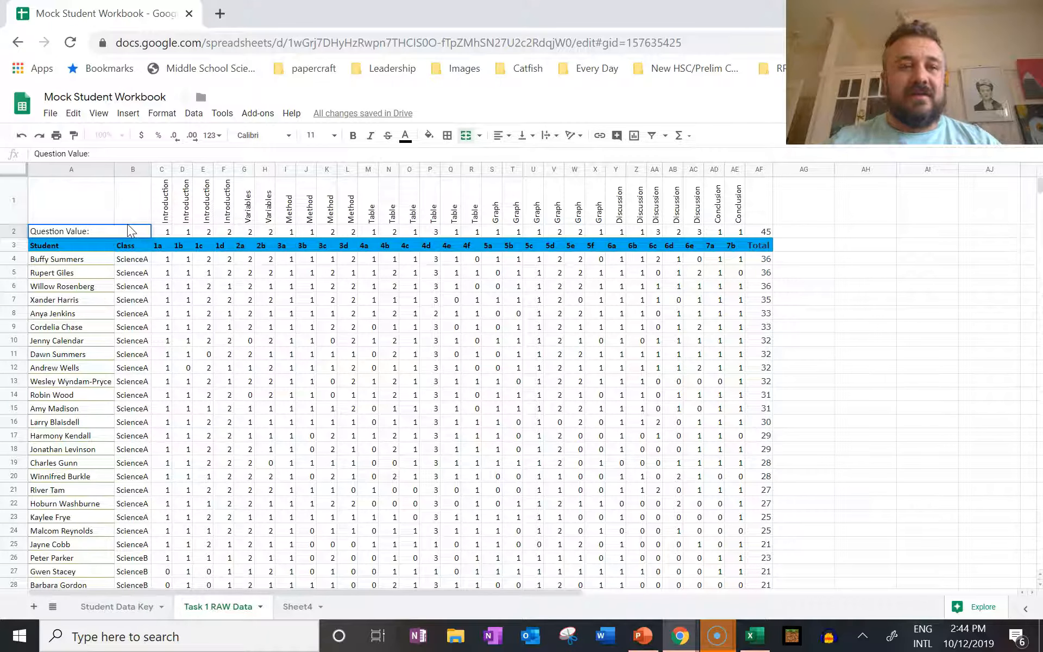
Step: Right-align the "Question Value:" label in the merged cell of row 2
left_click(500, 135)
left_click(531, 158)
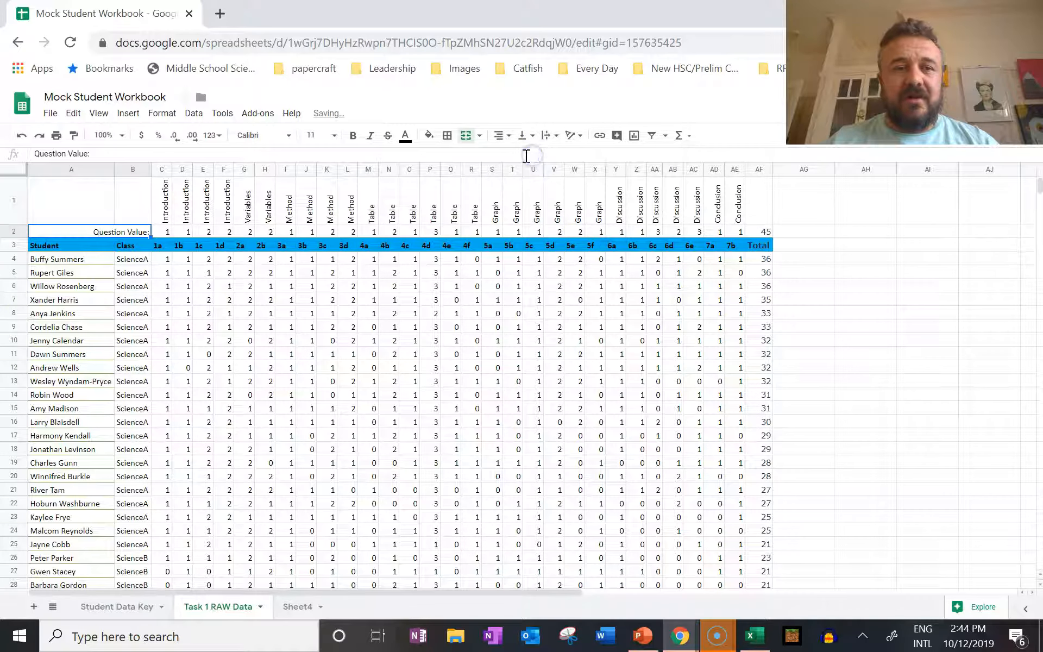
left_click(800, 310)
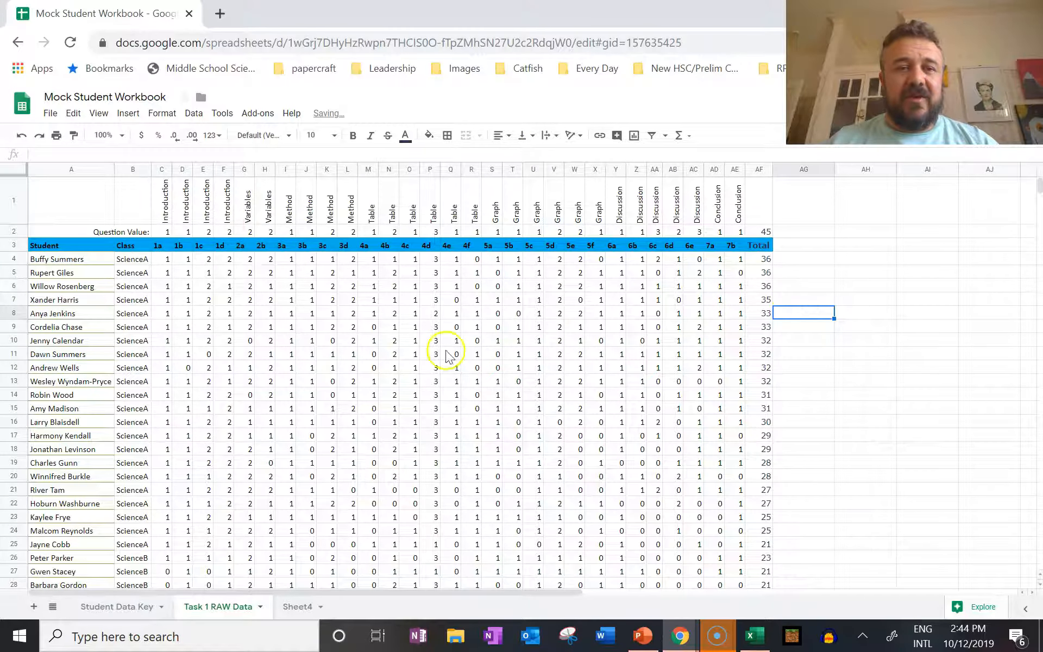
Step: Fill the SS formula from C49 across row 49 to column AE for every question
scroll(467, 359, "down", 6)
scroll(284, 496, "down", 3)
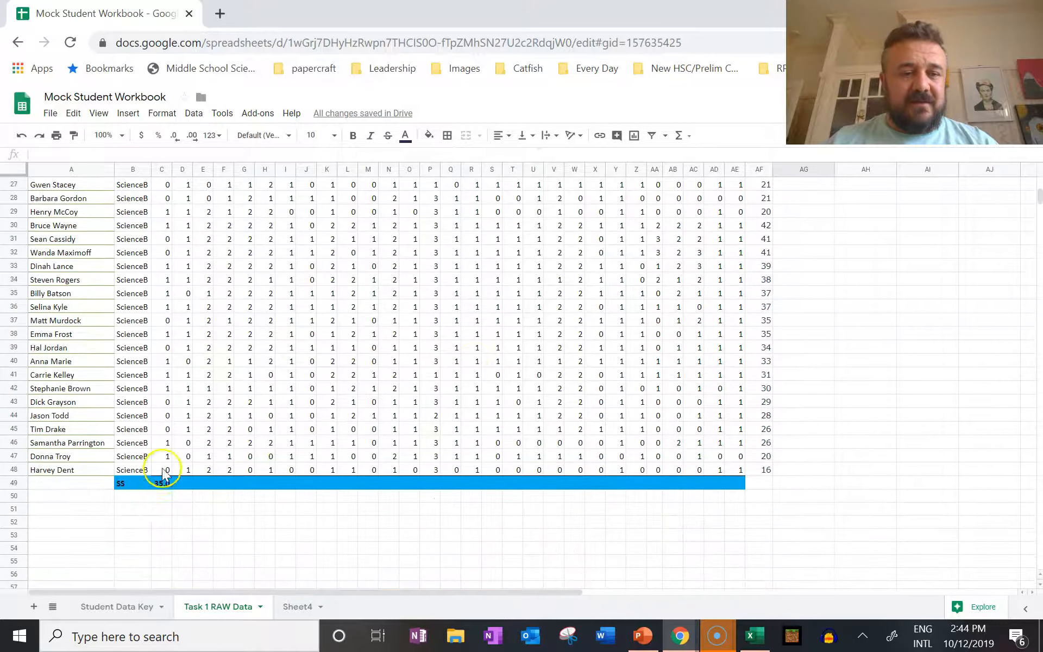
left_click(165, 483)
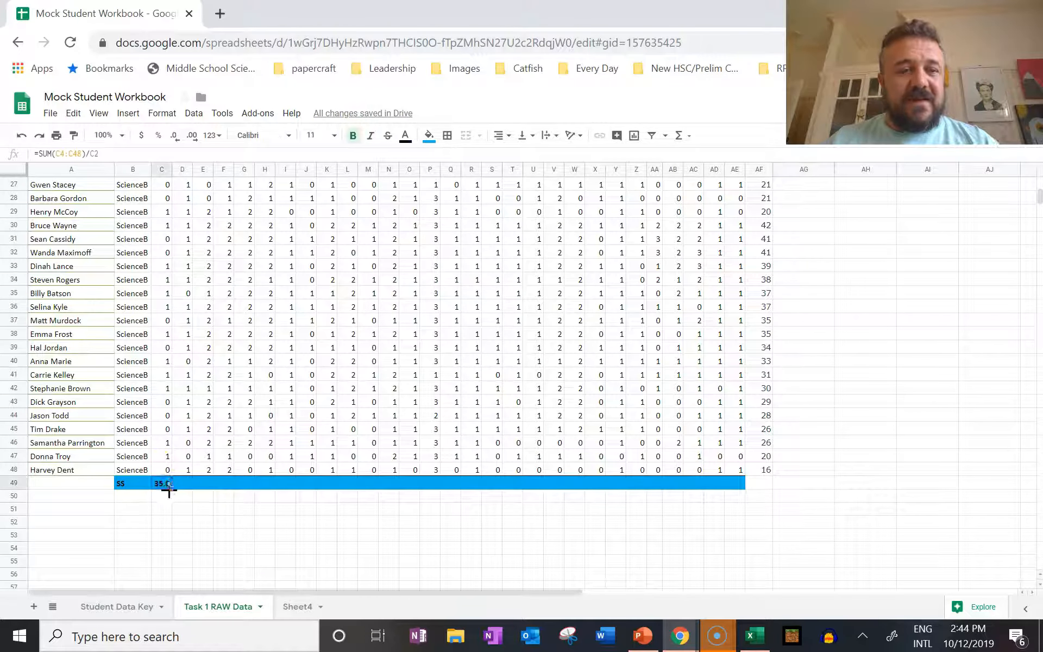
left_click(169, 485)
left_click_drag(169, 485, 745, 491)
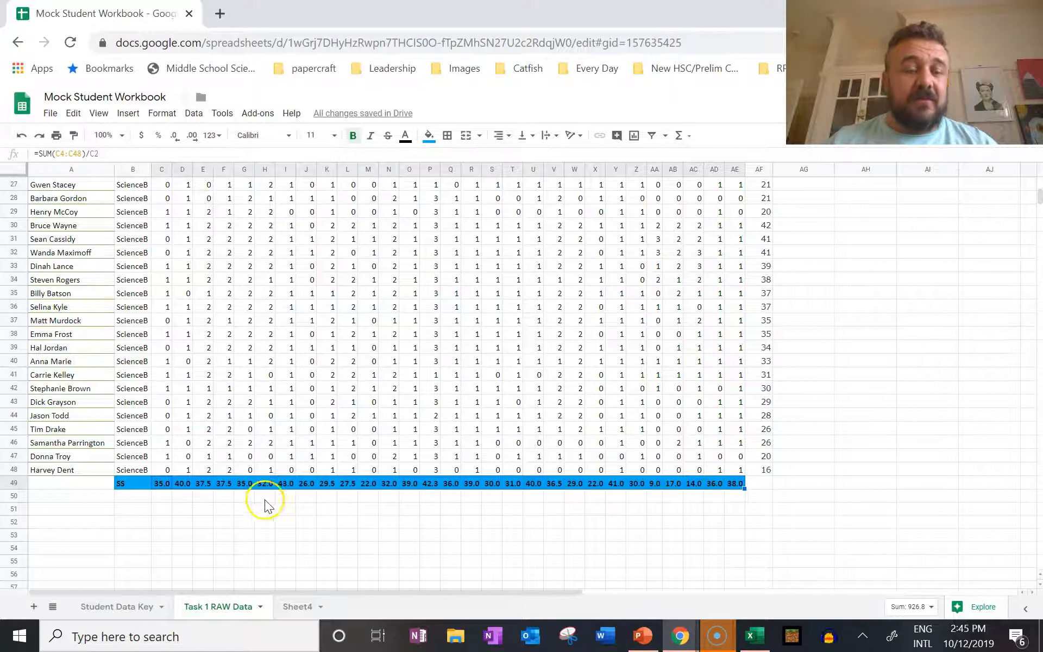
Step: Check the SS formulas in C49 and D49 against the students' marks and the question values in row 2
left_click(180, 486)
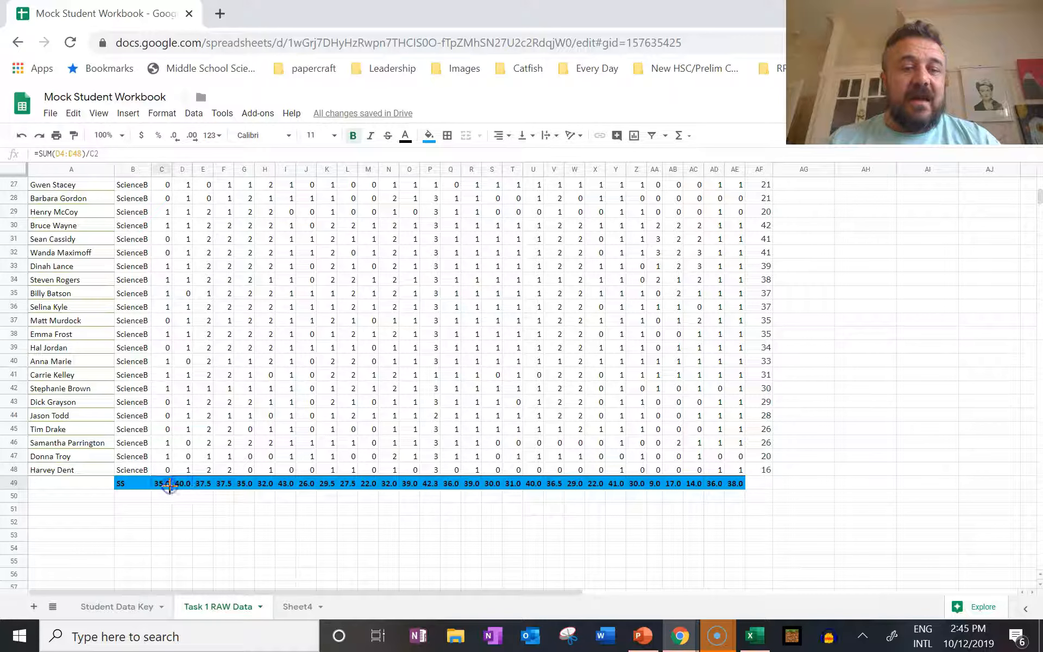
left_click(76, 470)
scroll(77, 471, "up", 4)
scroll(77, 470, "up", 5)
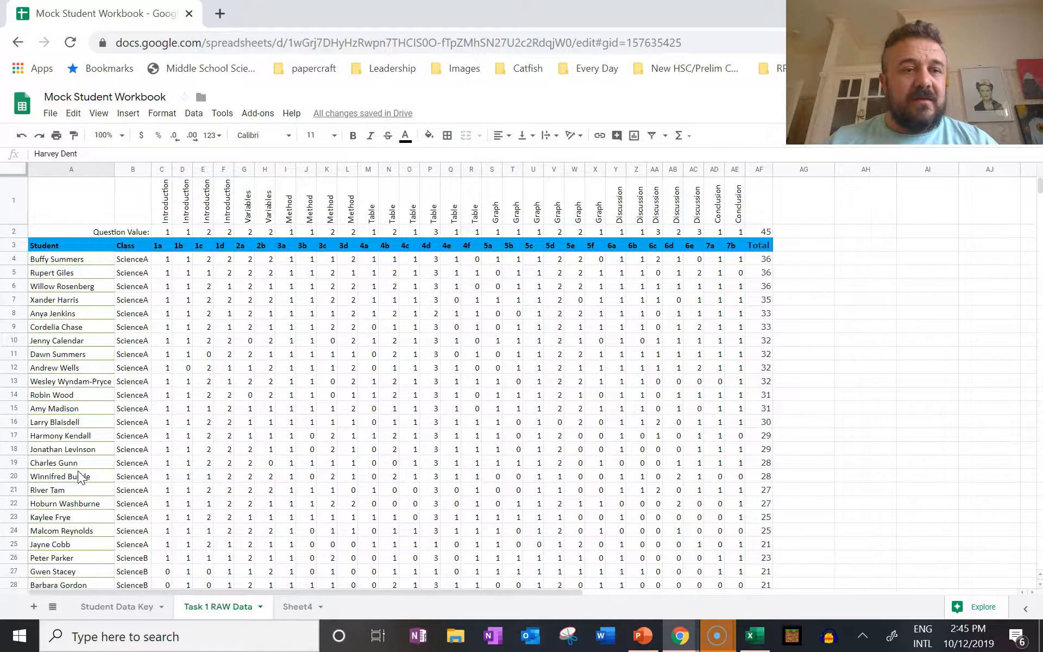
scroll(77, 470, "down", 10)
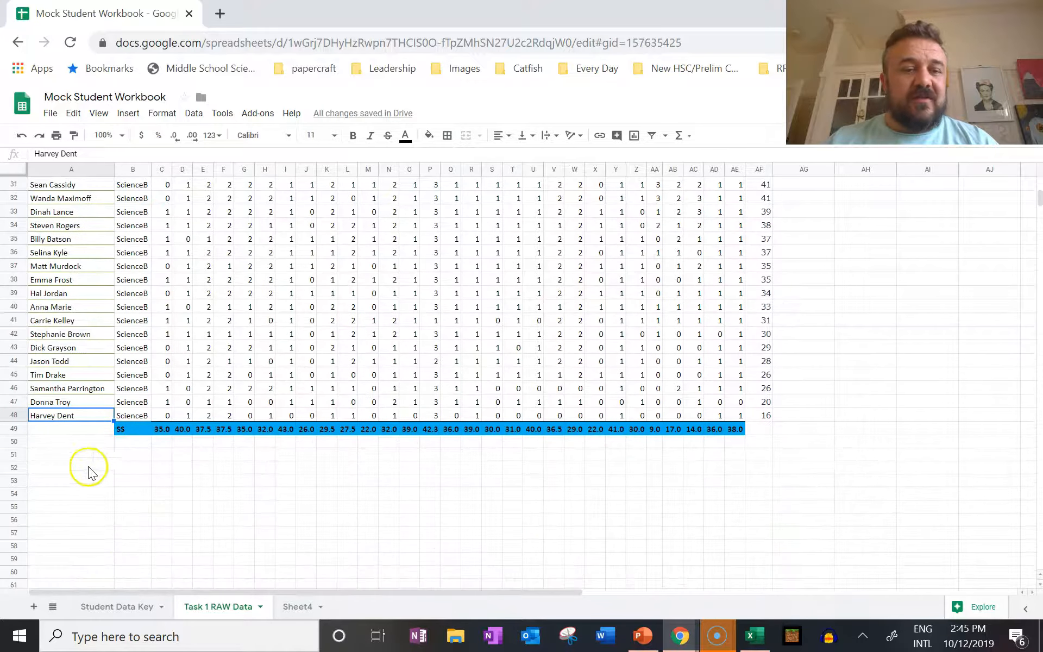
left_click(169, 433)
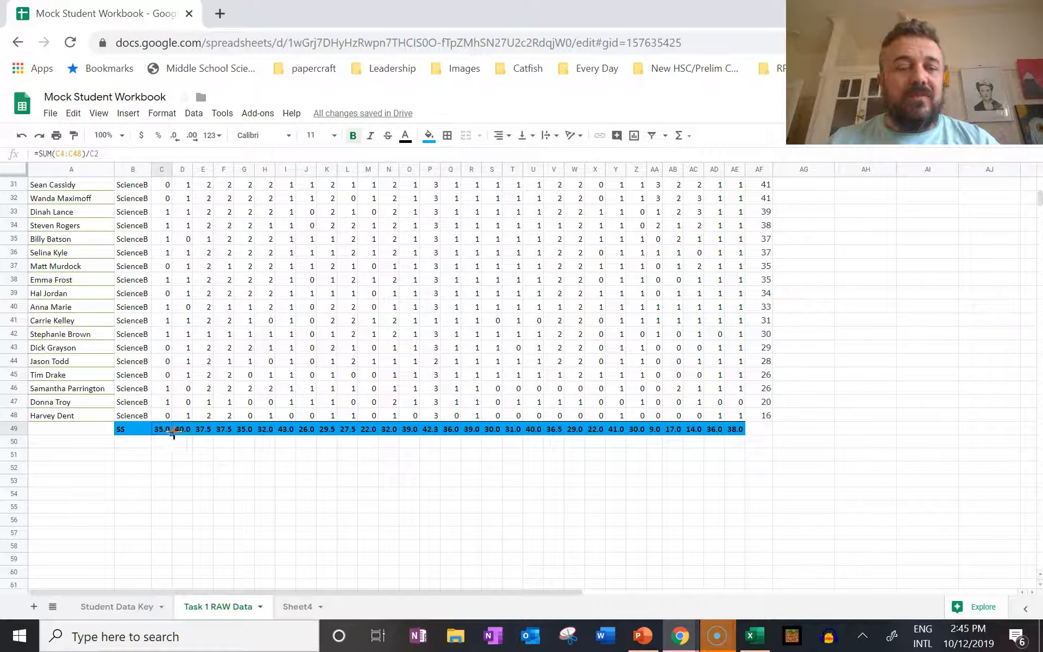
left_click(182, 431)
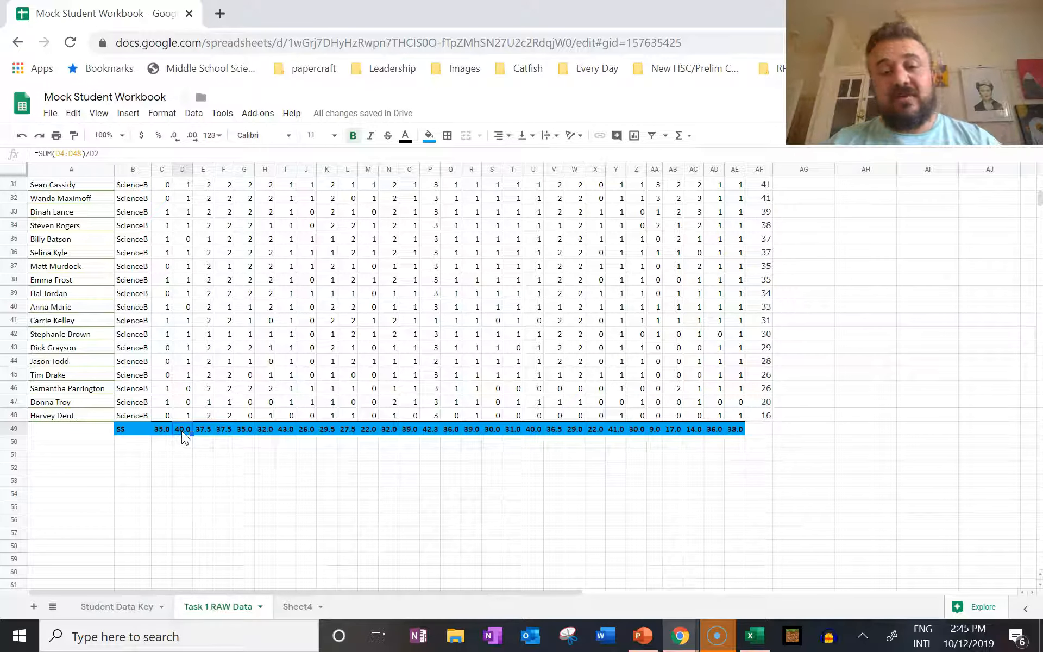
Step: Copy the whole marks table A1:AF49 from Task 1 RAW Data and paste it into Sheet4 starting at A1
scroll(487, 402, "up", 4)
scroll(487, 402, "up", 5)
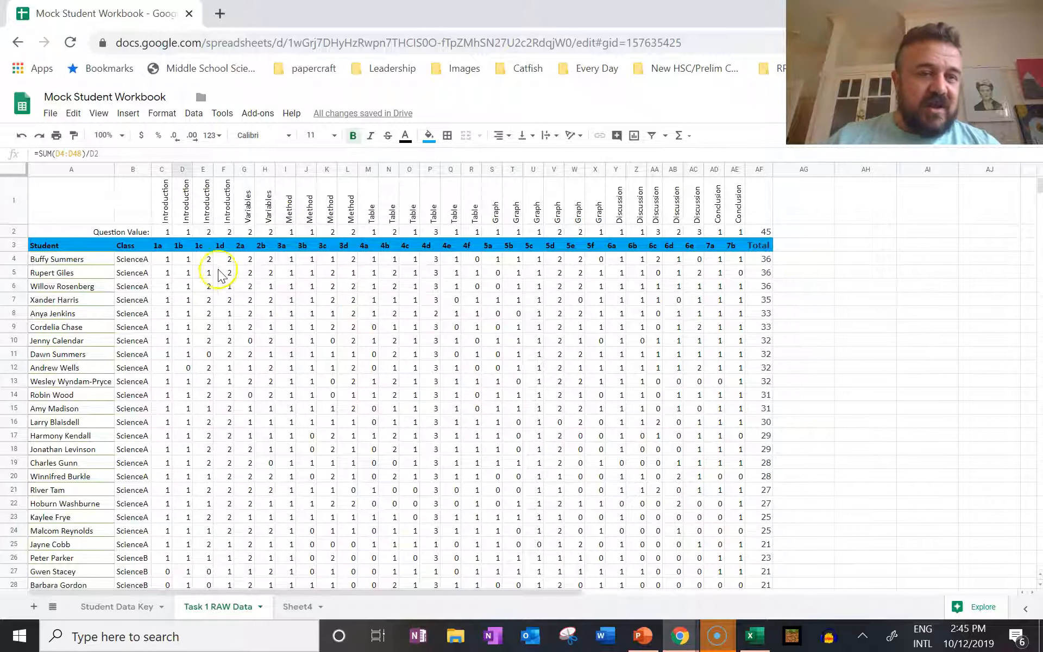
mouse_move(114, 196)
left_mouse_down()
mouse_move(221, 240)
mouse_move(638, 468)
mouse_move(759, 640)
mouse_move(768, 553)
mouse_move(767, 566)
left_mouse_up()
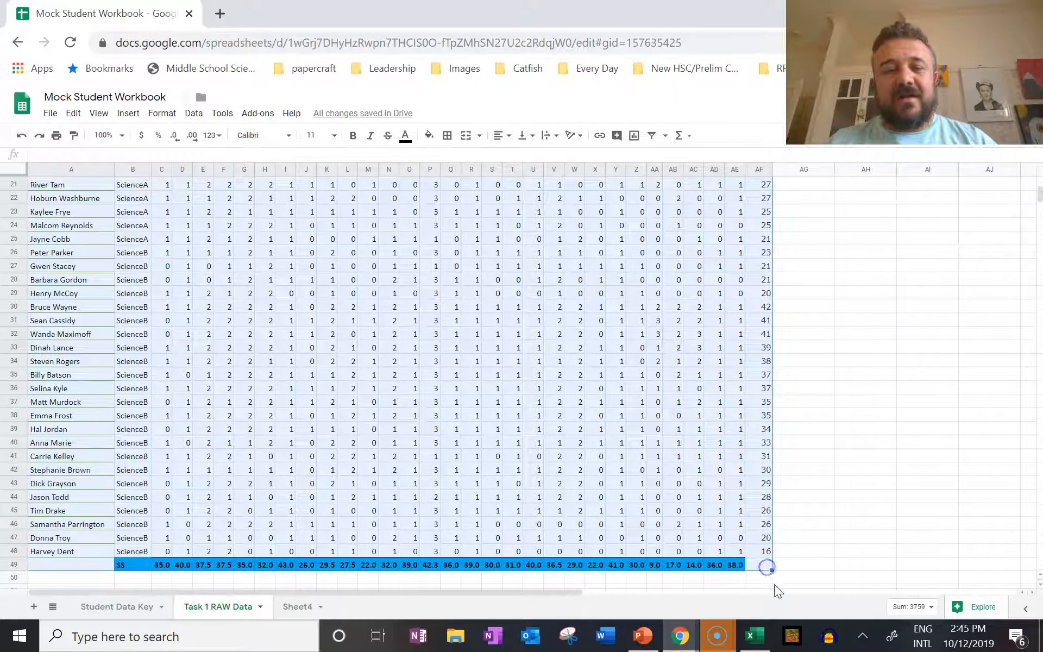
key("ctrl+c")
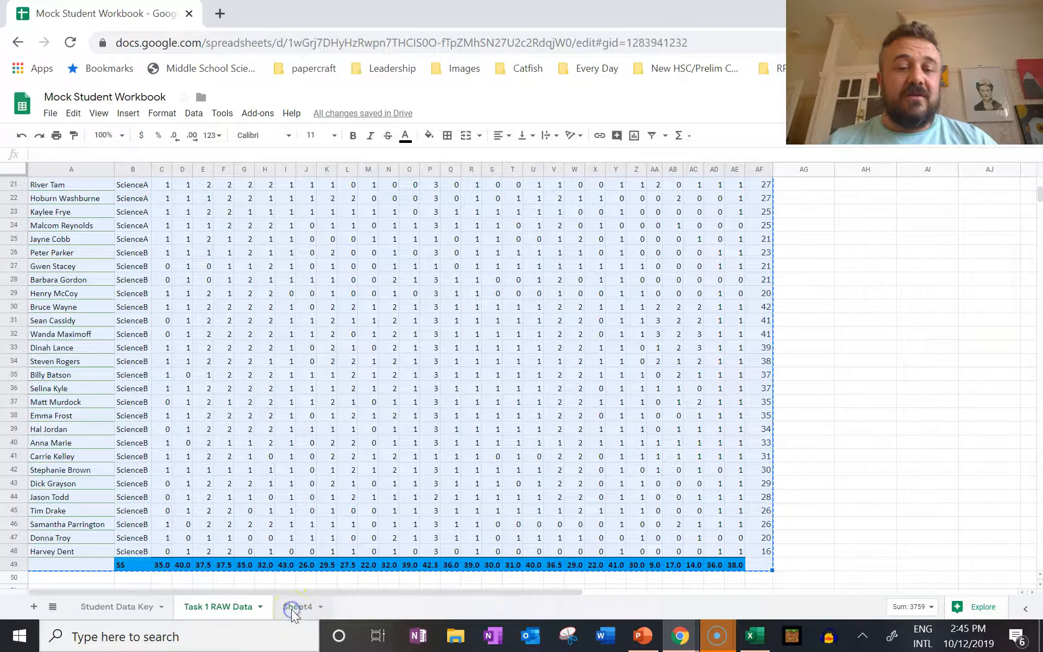
left_click(291, 609)
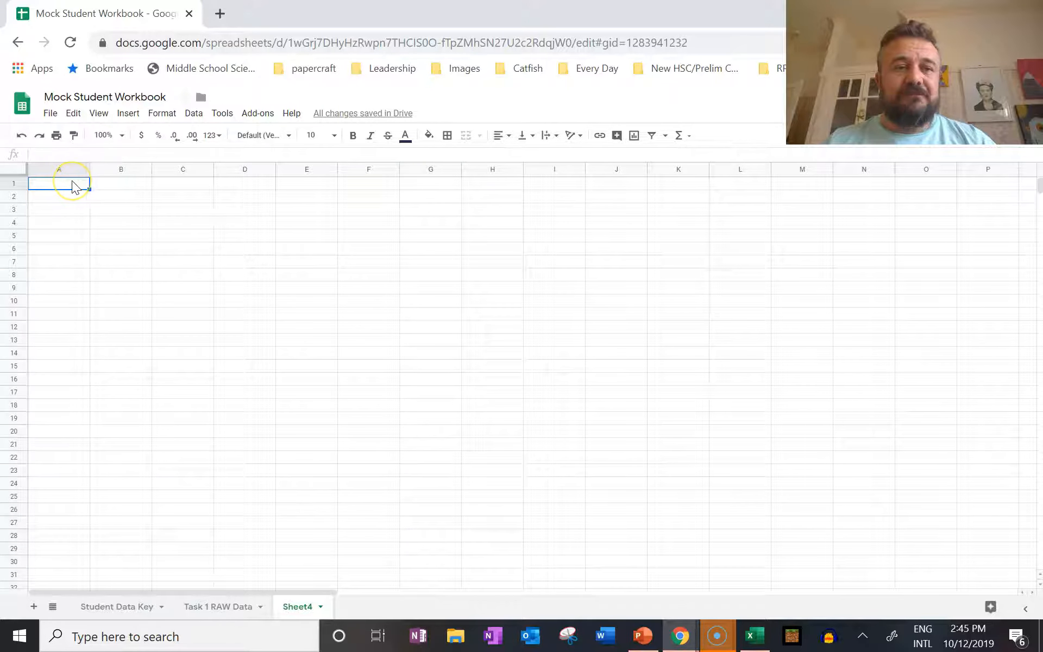
key("ctrl+v")
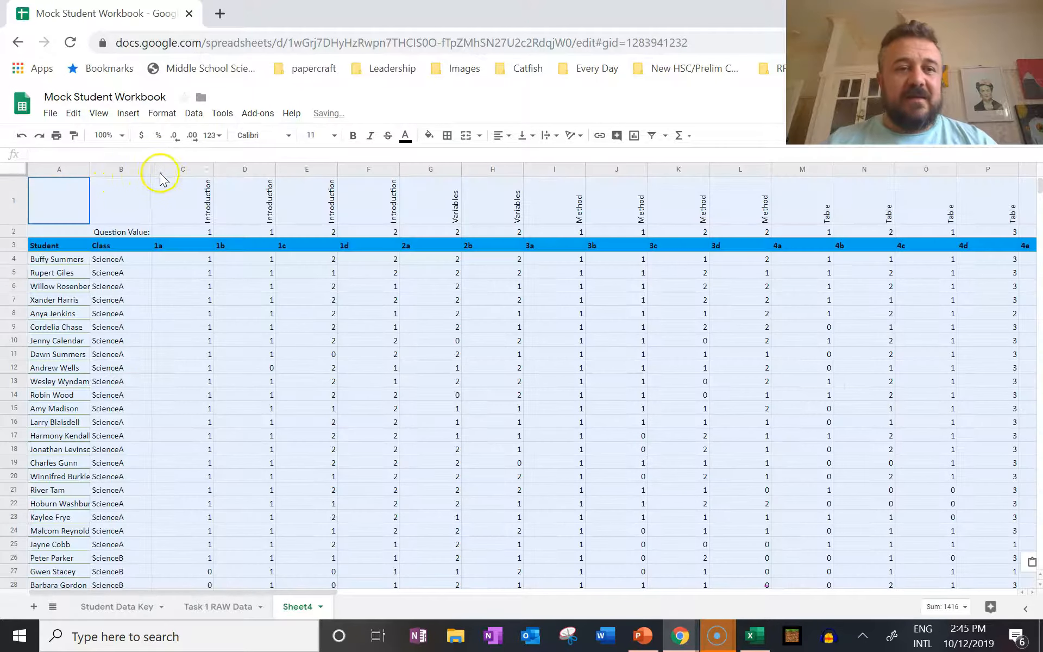
Step: Fit the widths of columns A through AF to their contents so the whole marks table is compact
left_click(71, 168)
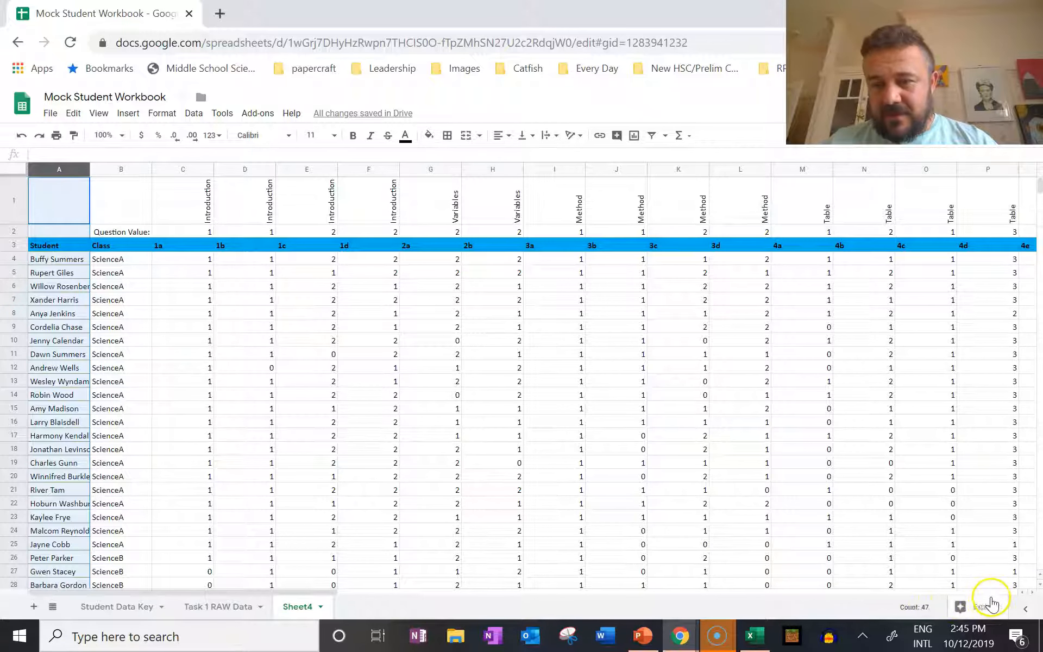
left_click(1030, 592)
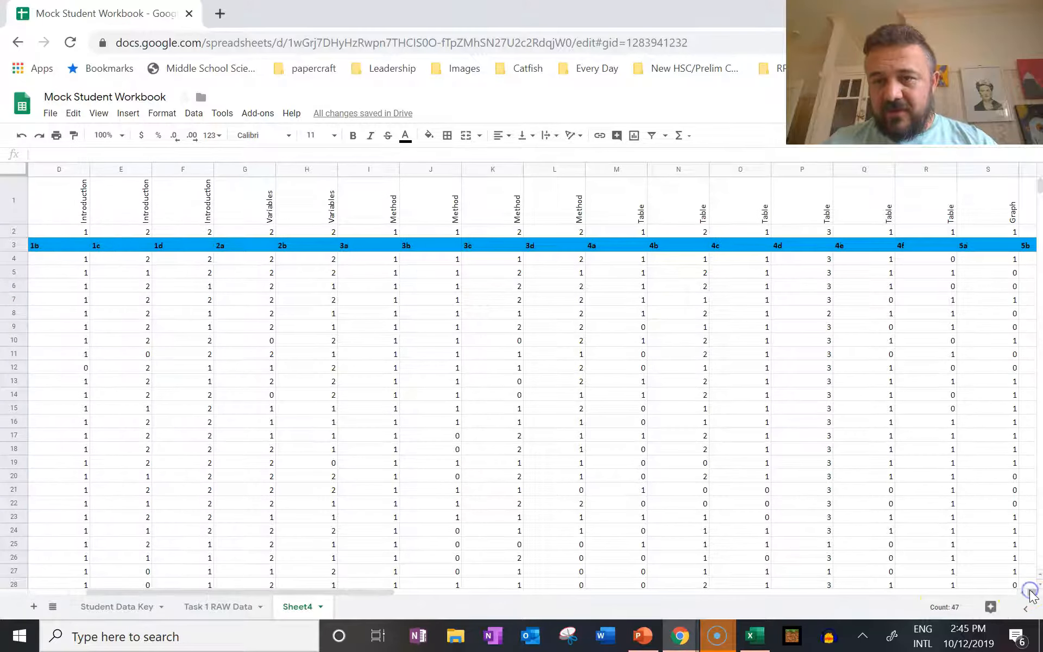
left_click(1030, 592)
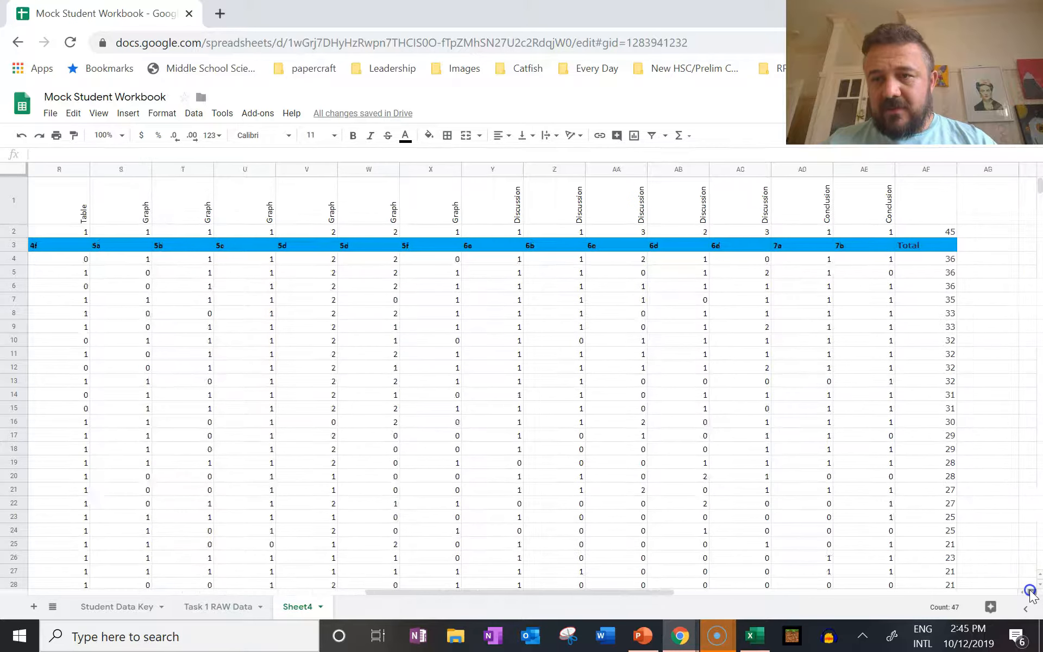
left_click(616, 168, "shift")
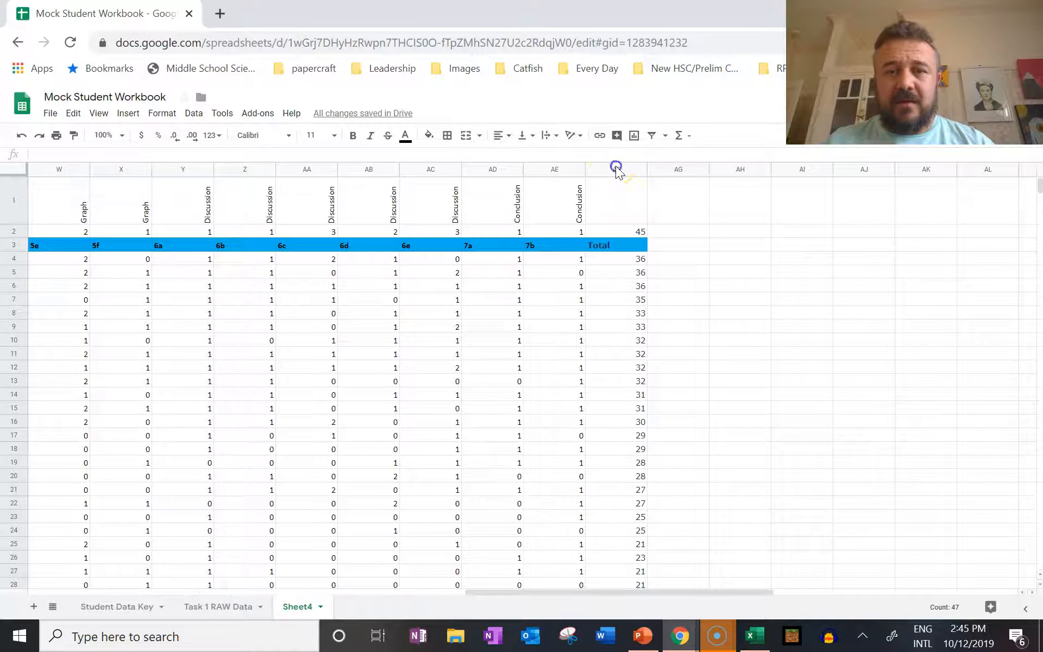
left_click_drag(584, 168, 584, 166)
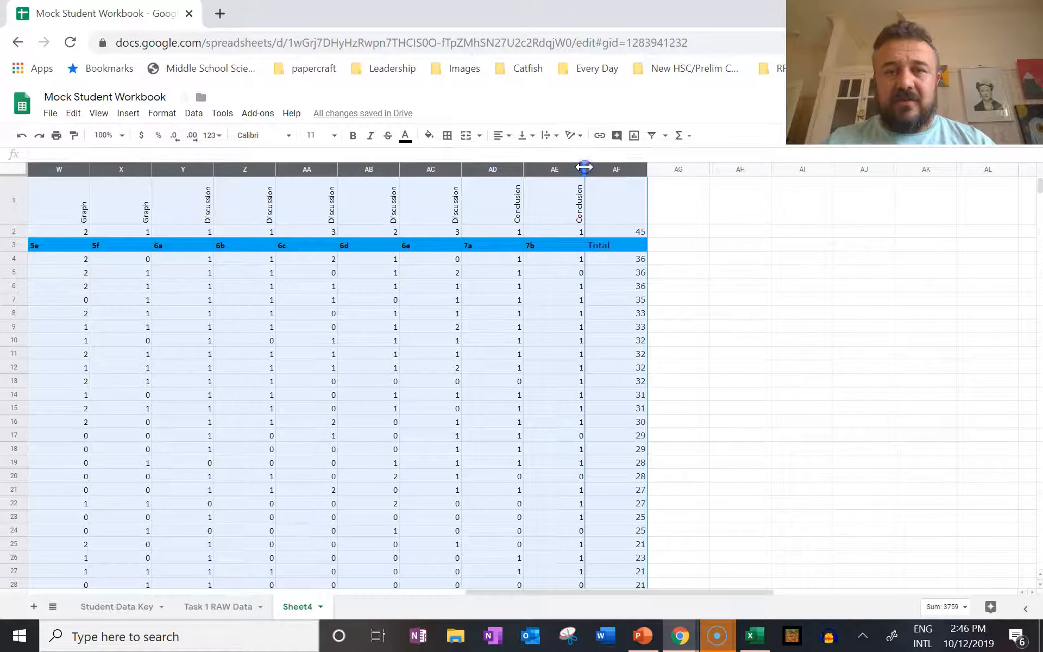
double_click(584, 166)
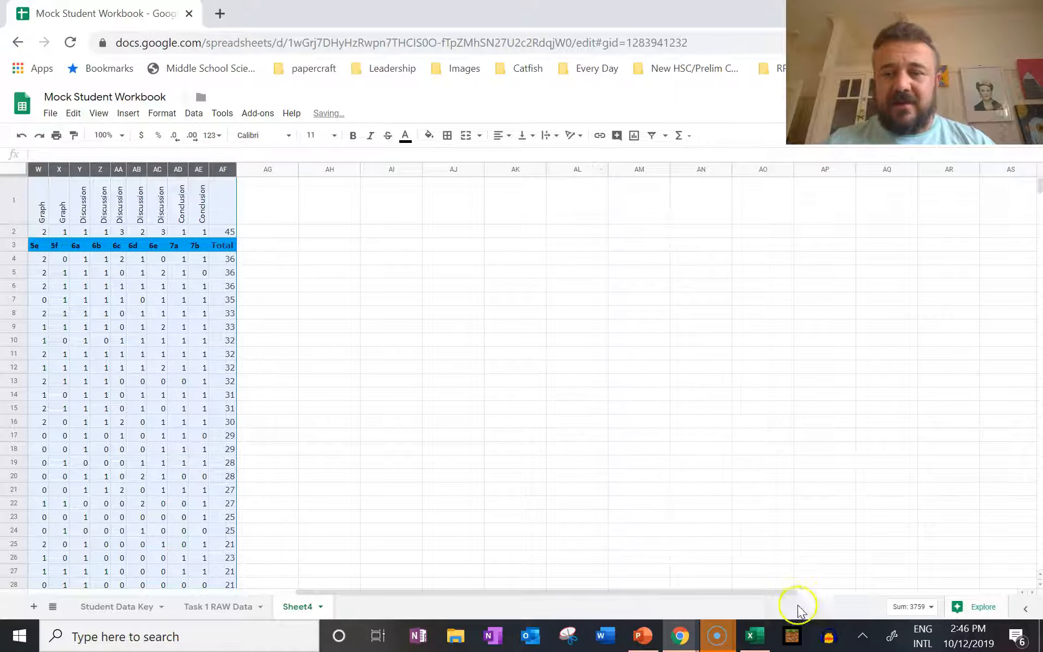
left_click_drag(786, 593, 512, 587)
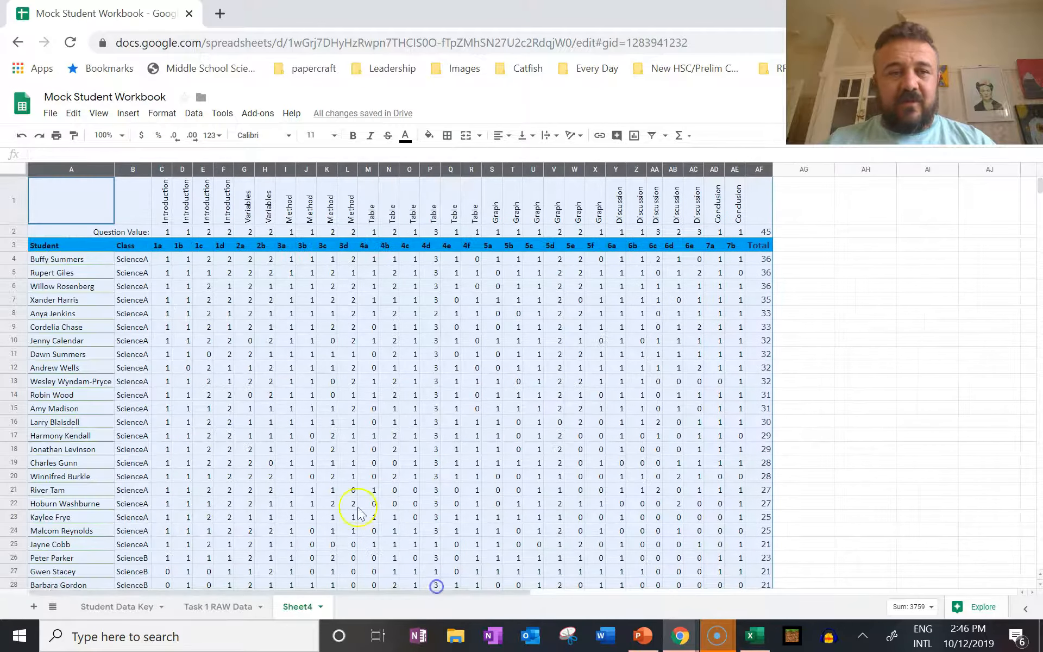
left_click(327, 474)
Step: Rename Sheet4 as "Guttman T1 ScB"
double_click(304, 607)
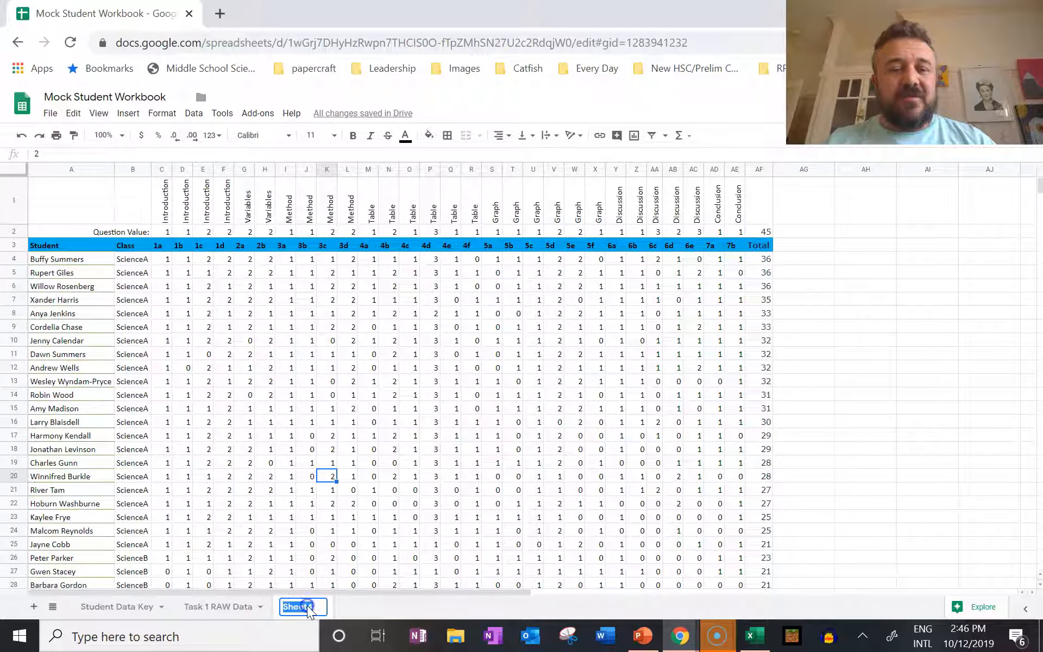
type("Guttman T1 ScB")
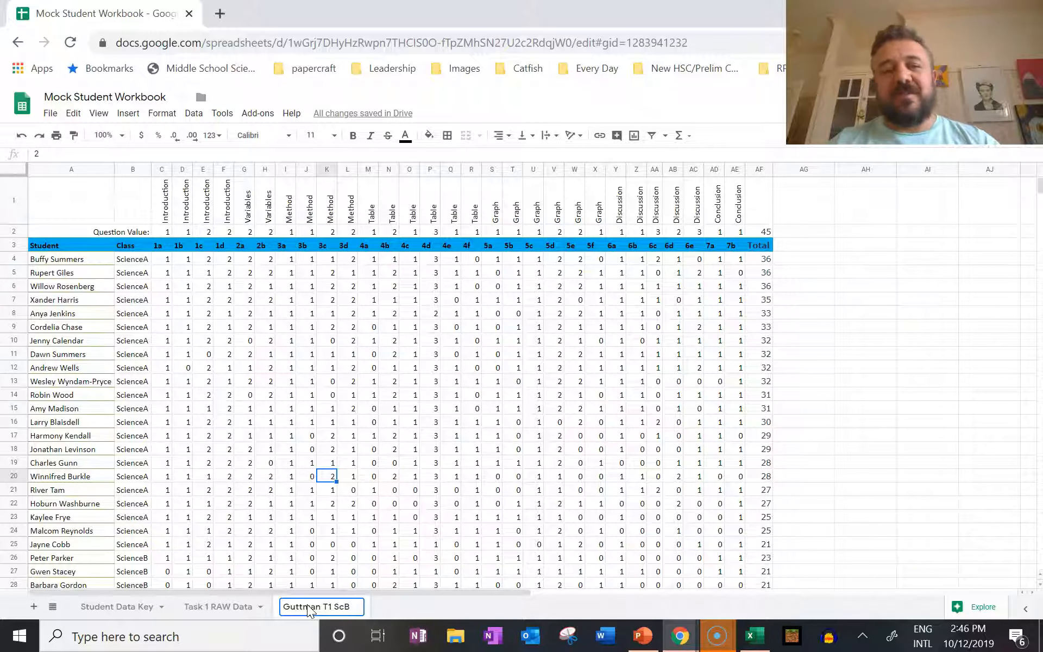
key("Return")
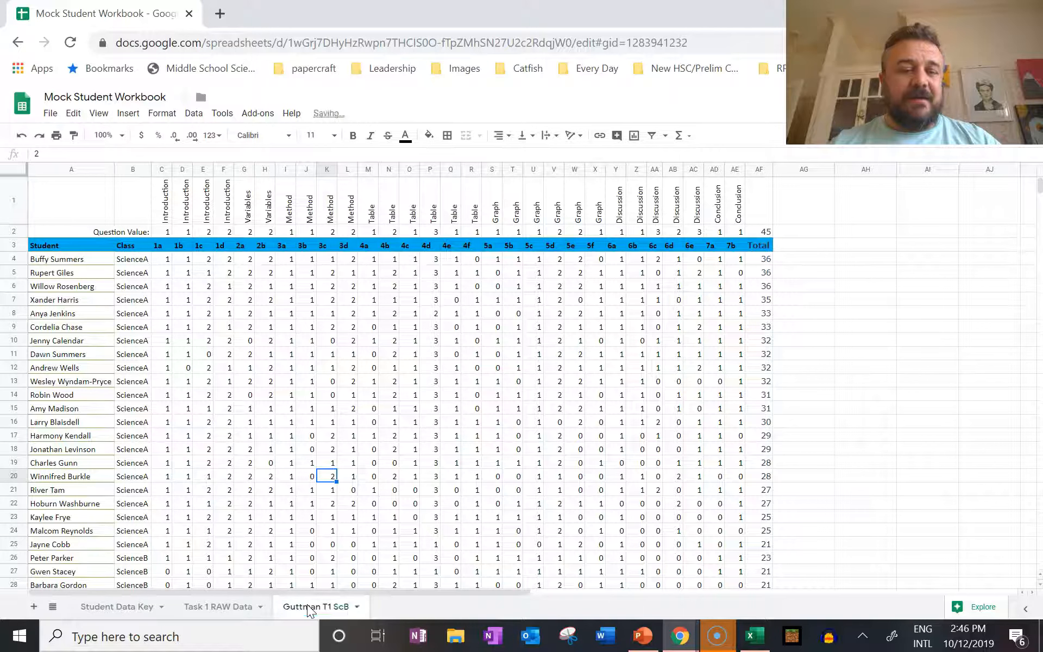
Step: Delete rows 4 to 25, which hold the ScienceA students, leaving only the ScienceB class
left_click(13, 257)
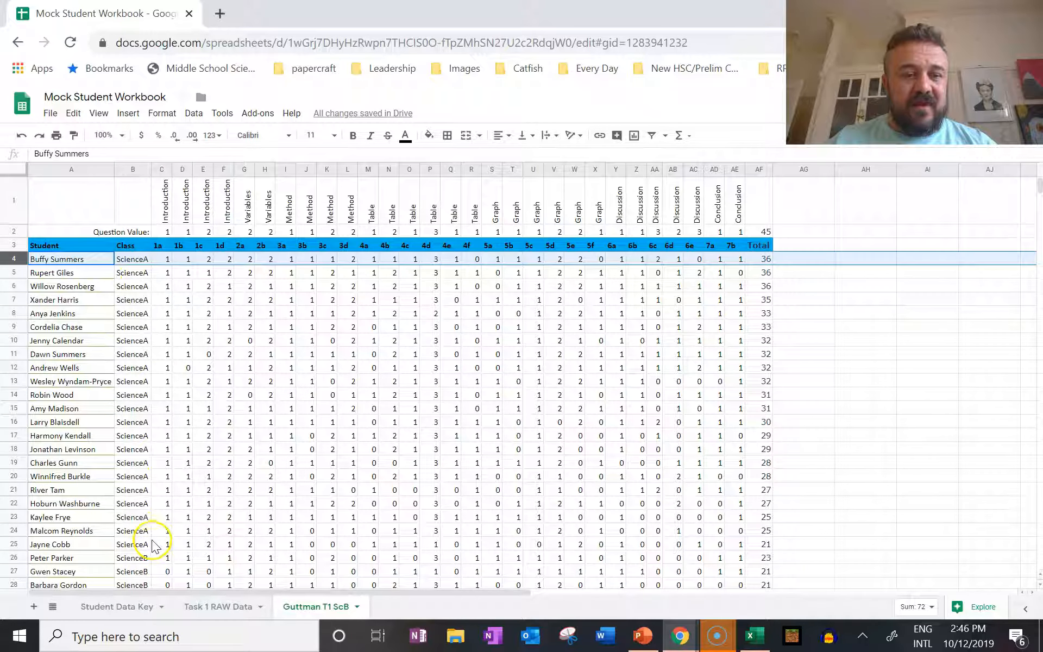
left_click(16, 544, "shift")
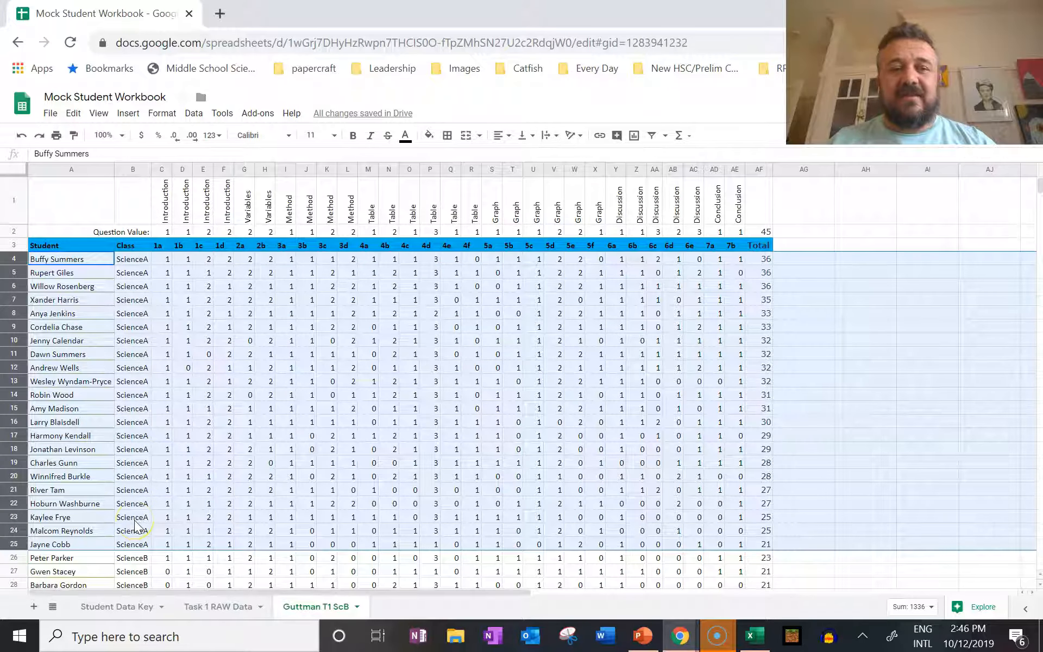
right_click(18, 435)
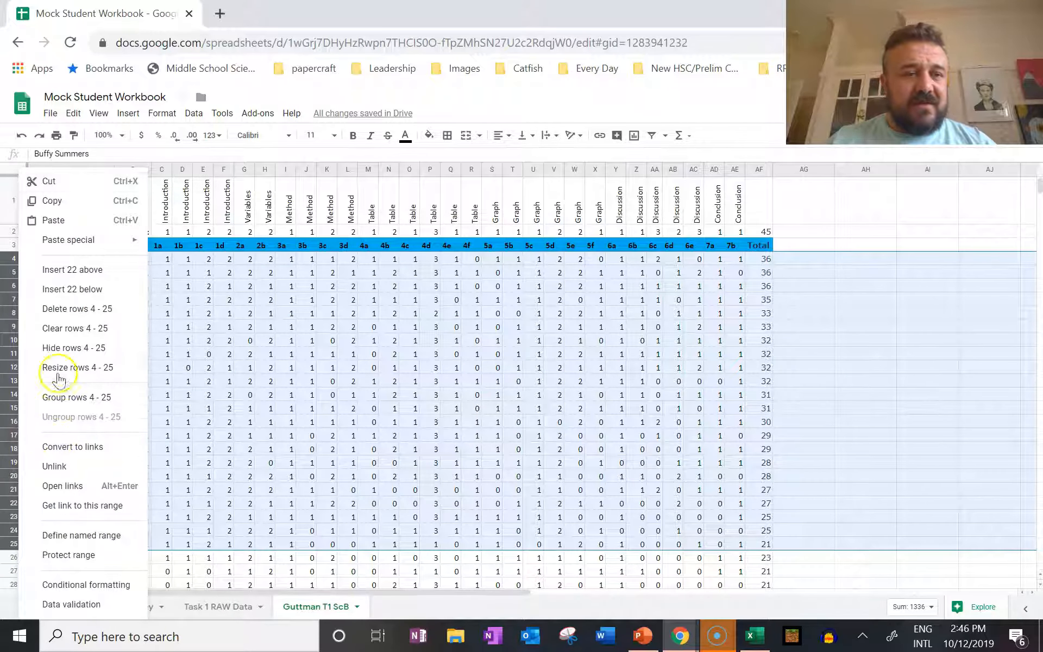
left_click(71, 313)
left_click(207, 422)
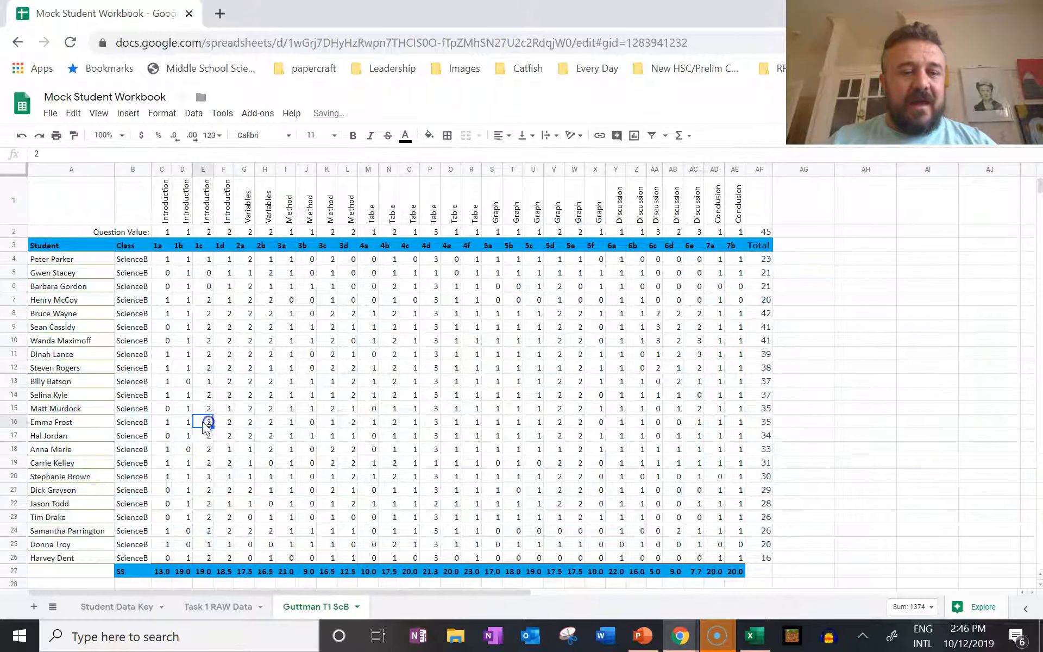
left_click(161, 533)
left_click(140, 555)
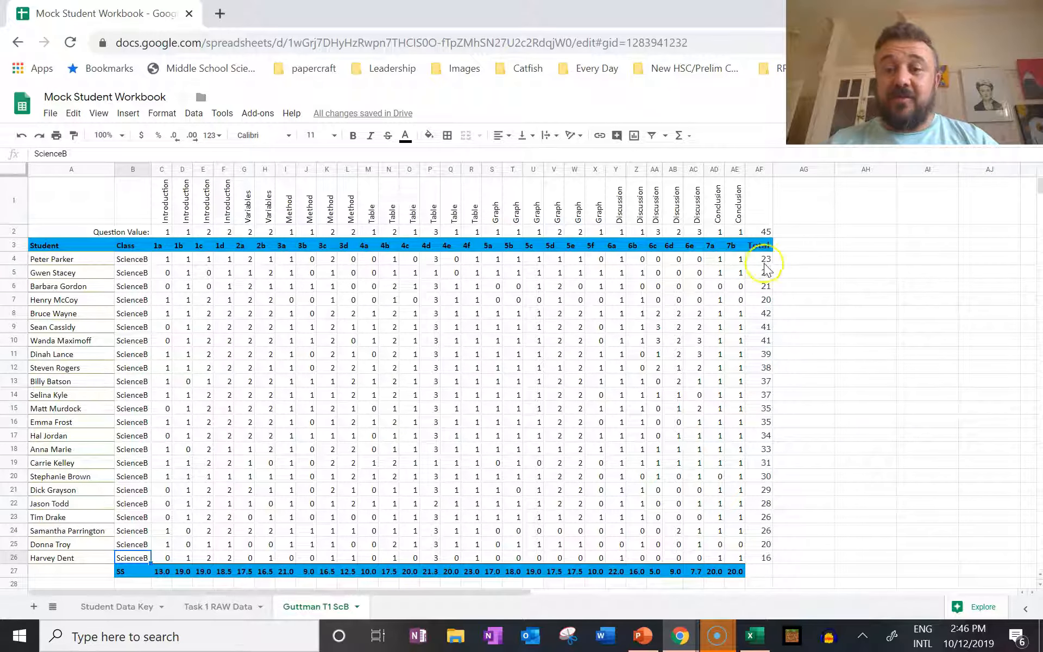
Step: Sort the student range A4:AF26 by the totals in column AF in ascending order
left_click_drag(765, 259, 39, 561)
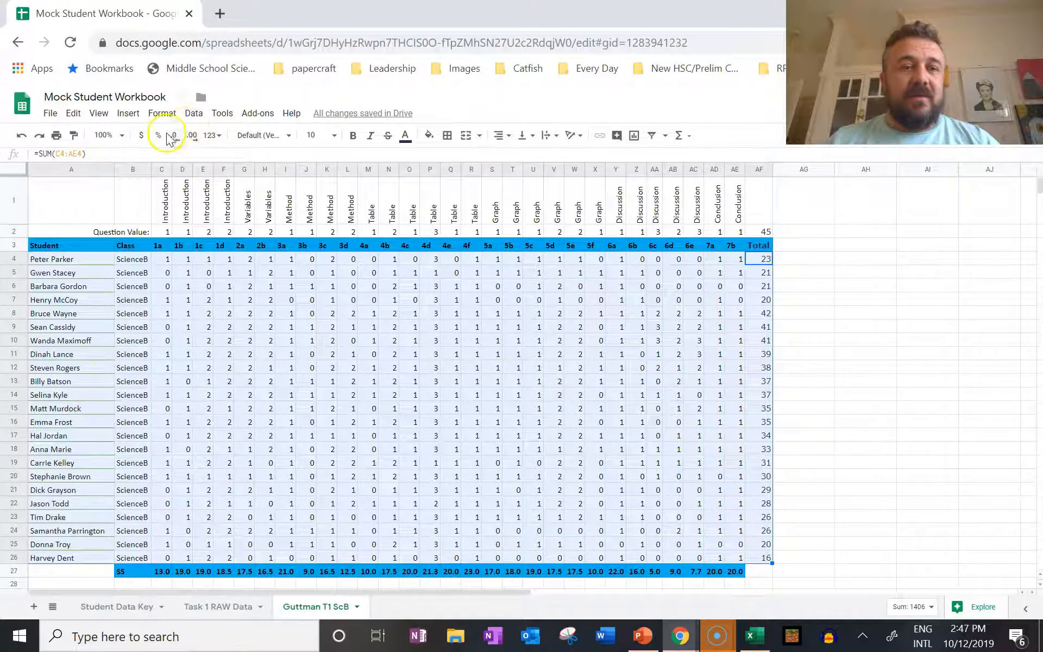
right_click(163, 352)
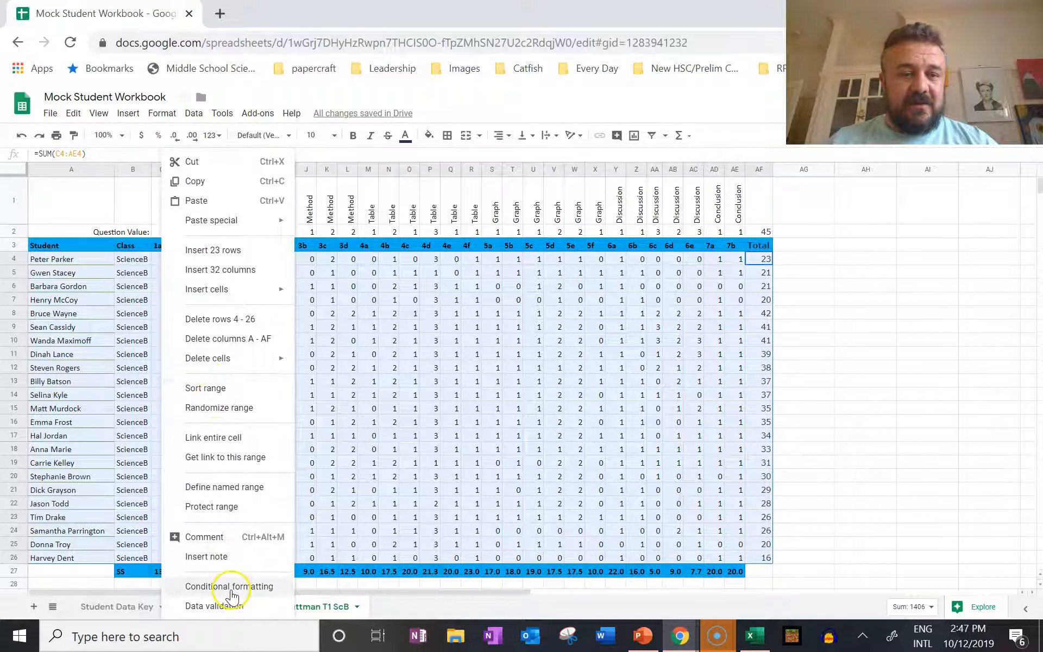
left_click(212, 392)
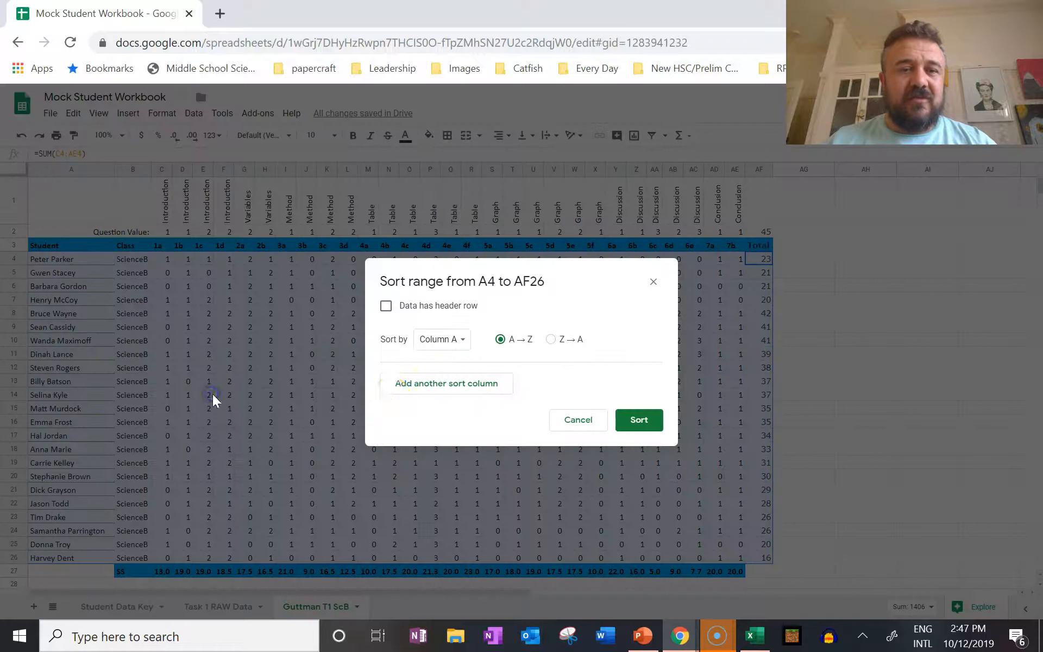
left_click(461, 342)
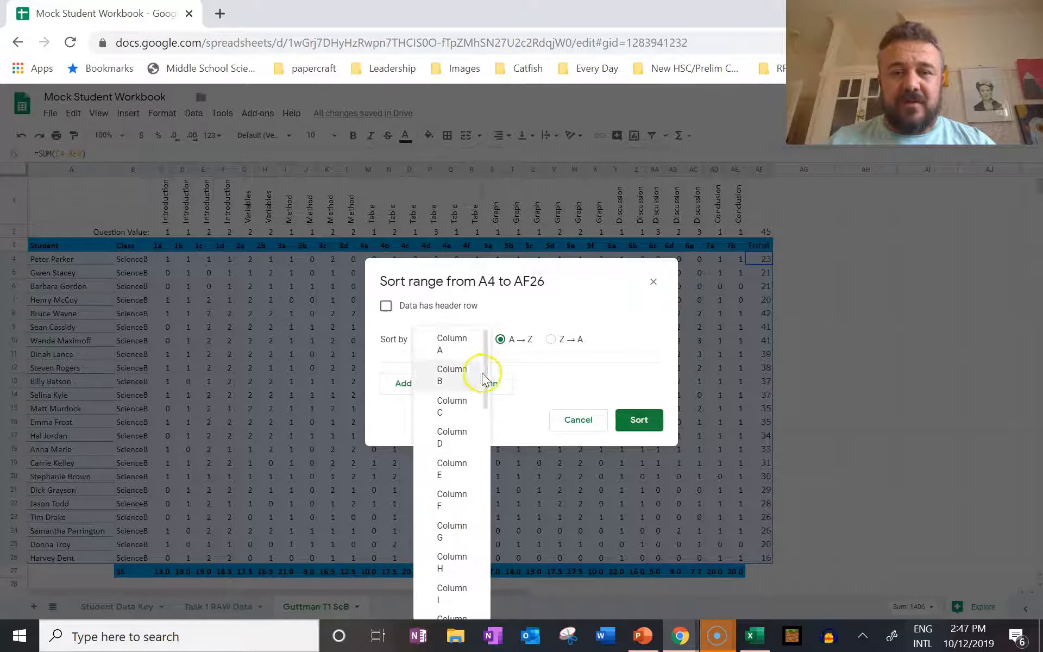
left_click_drag(487, 374, 472, 618)
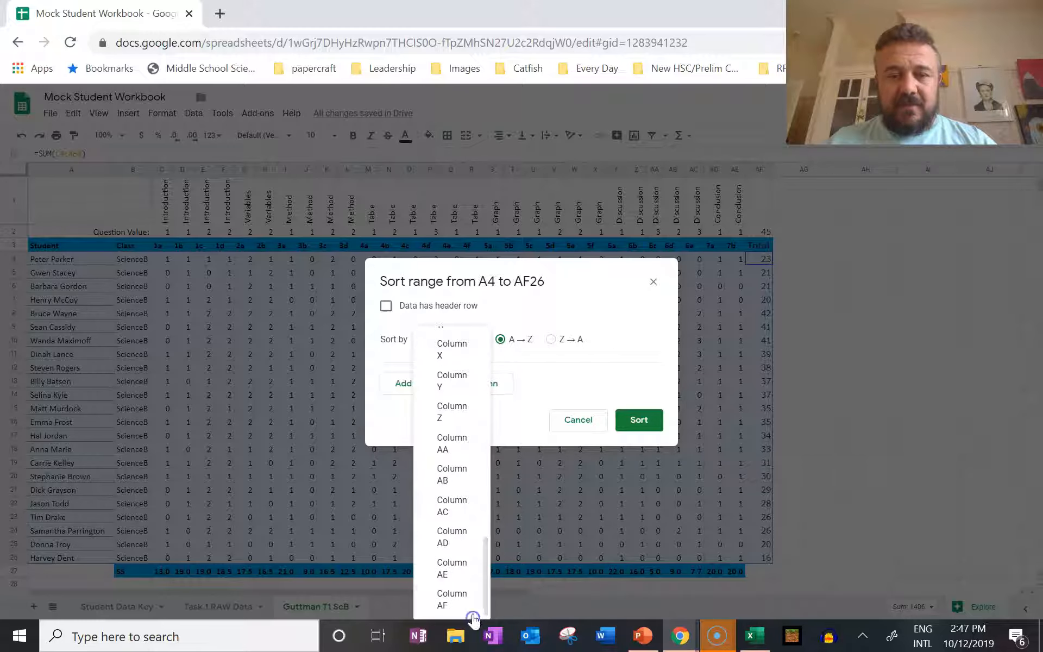
left_click(453, 599)
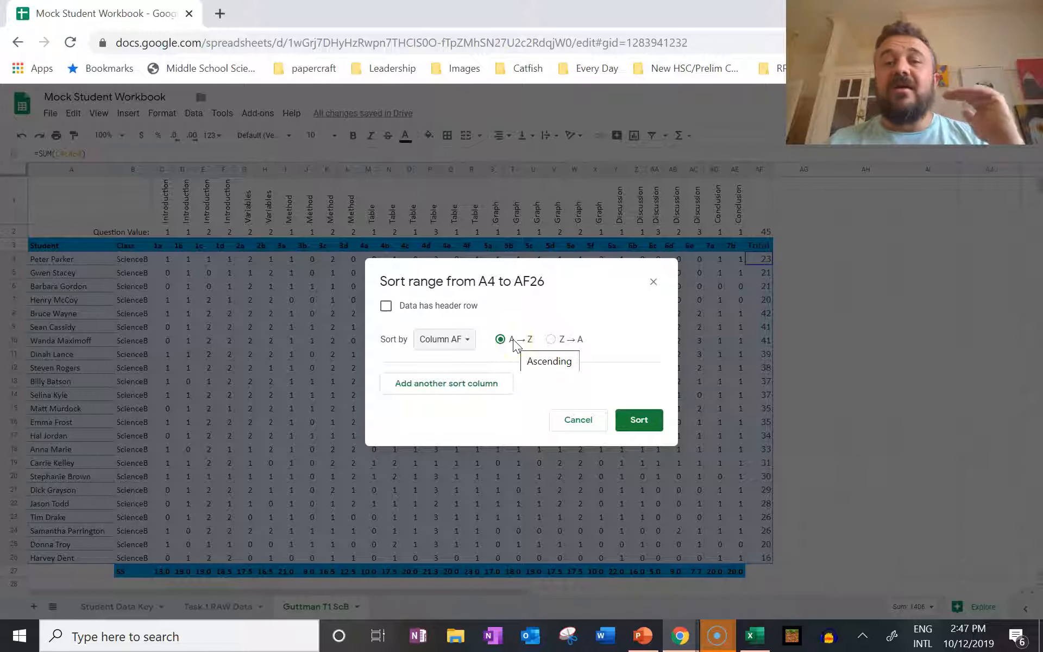
left_click(641, 427)
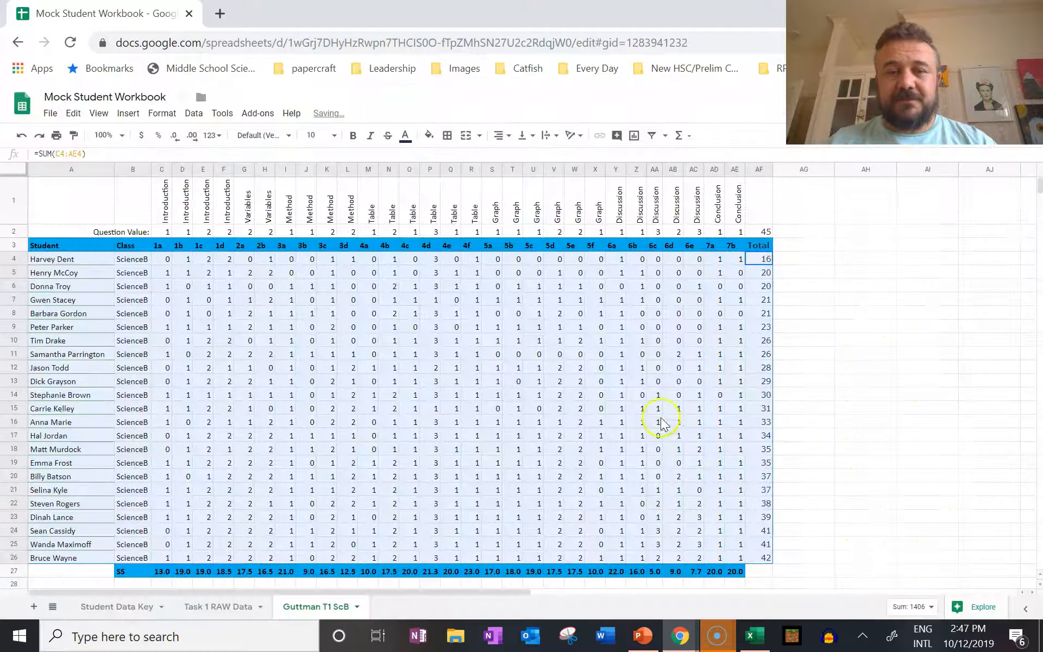
left_click(700, 397)
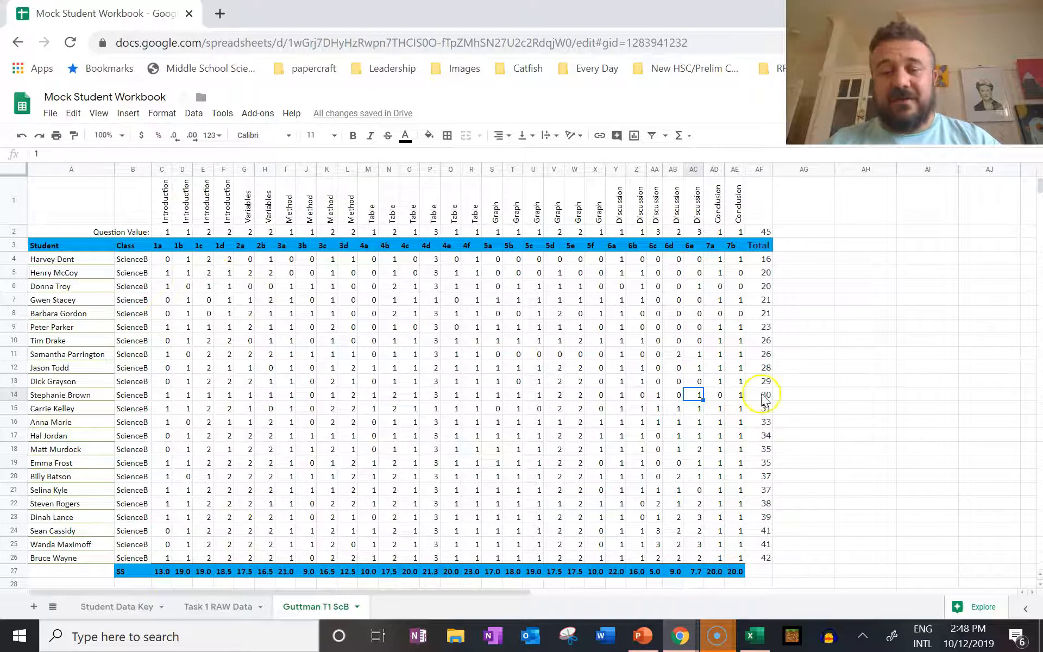
Step: Move the question columns with the highest SS values to the front of the table, starting with 4f, 6a, 4d and 3a
left_click(617, 169)
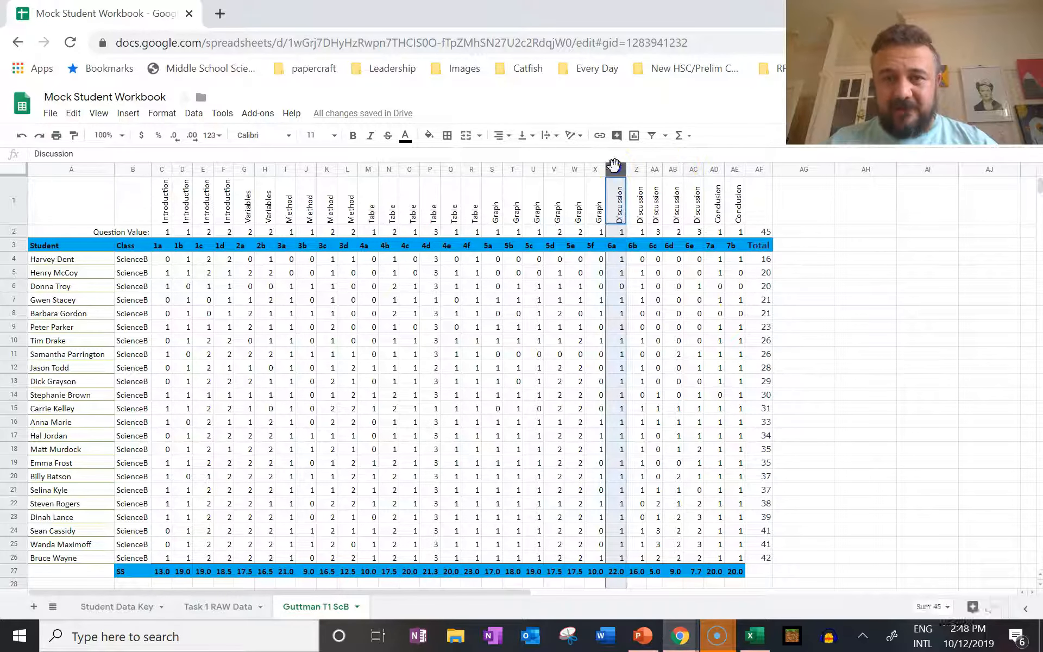
left_click_drag(617, 168, 693, 169)
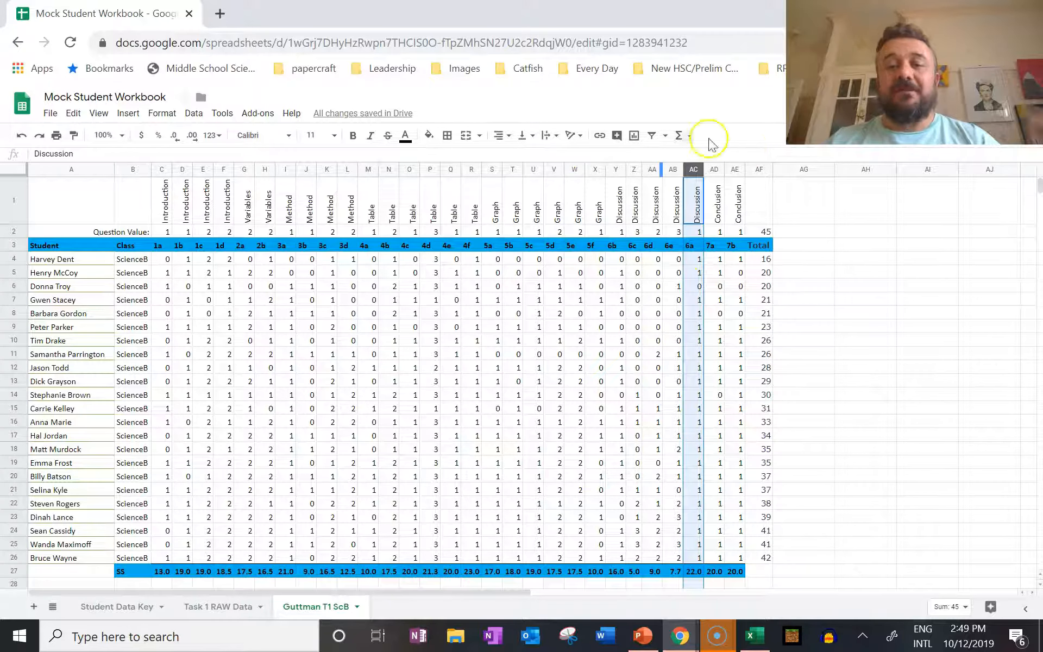
left_click(735, 170, "shift")
left_click_drag(735, 170, 326, 170)
left_click(221, 170)
left_click_drag(244, 177, 207, 171)
left_click(21, 135)
left_click(329, 170)
left_click(347, 170)
left_click_drag(347, 170, 185, 170)
left_click(450, 169)
left_click_drag(431, 169, 386, 169)
left_click_drag(394, 169, 373, 169)
left_click(449, 170)
left_click_drag(449, 170, 352, 170)
left_click(389, 169, "shift")
left_click(389, 169)
left_click(491, 170)
left_click(553, 171)
mouse_move(491, 170)
left_mouse_down()
mouse_move(514, 170)
mouse_move(473, 169)
left_mouse_up()
left_click(533, 170)
left_click(533, 170)
left_click_drag(533, 170, 192, 155)
scroll(491, 170, "down", 1)
scroll(491, 170, "up", 1)
left_click(265, 169)
left_click_drag(264, 170, 184, 169)
left_click(203, 169)
left_click(163, 166)
Step: Move the low-scoring Discussion columns to the end as 6d, 6e and 6c, and place 6b before 5f
left_click(697, 169)
left_click_drag(697, 168, 738, 169)
left_click(656, 169)
left_click_drag(657, 169, 669, 164)
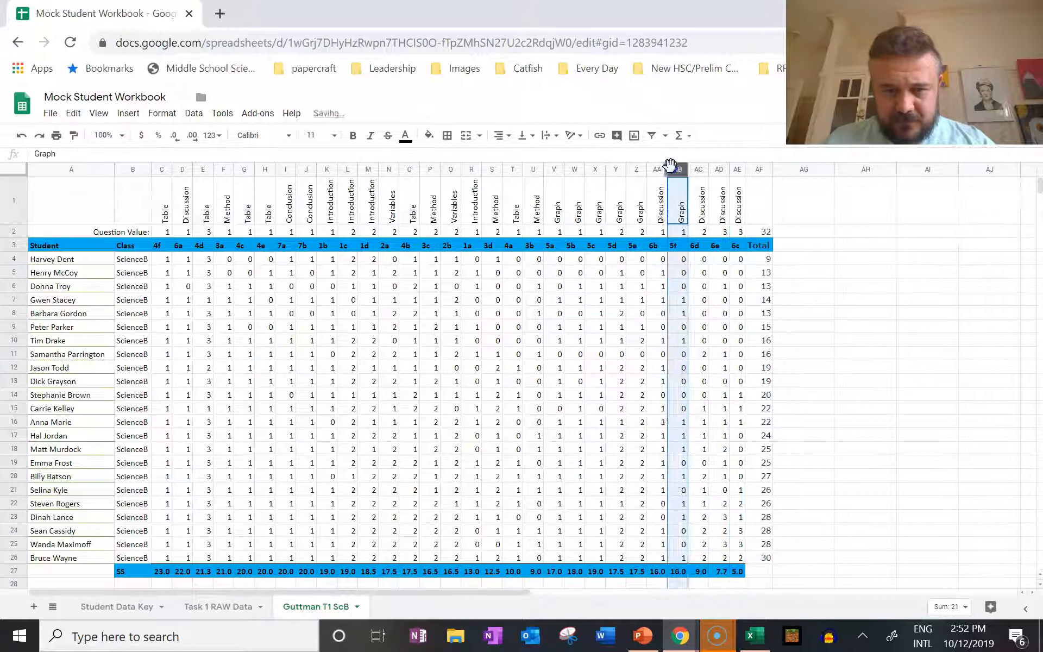
Step: Rearrange the middle question columns, including 5c, 5b, 5d, 5e and 3b, into descending order of SS value
left_click(533, 169)
left_click_drag(533, 169, 692, 170)
left_click(512, 169)
left_click_drag(513, 169, 634, 173)
left_click(472, 170, "shift")
left_click(429, 169)
left_click(447, 168, "shift")
left_click_drag(446, 168, 388, 169)
left_click(429, 169)
left_click(451, 168, "shift")
left_click(470, 169, "shift")
left_click(430, 169)
left_click(470, 170, "shift")
left_click(430, 168)
left_click(427, 168, "shift")
left_click(410, 169)
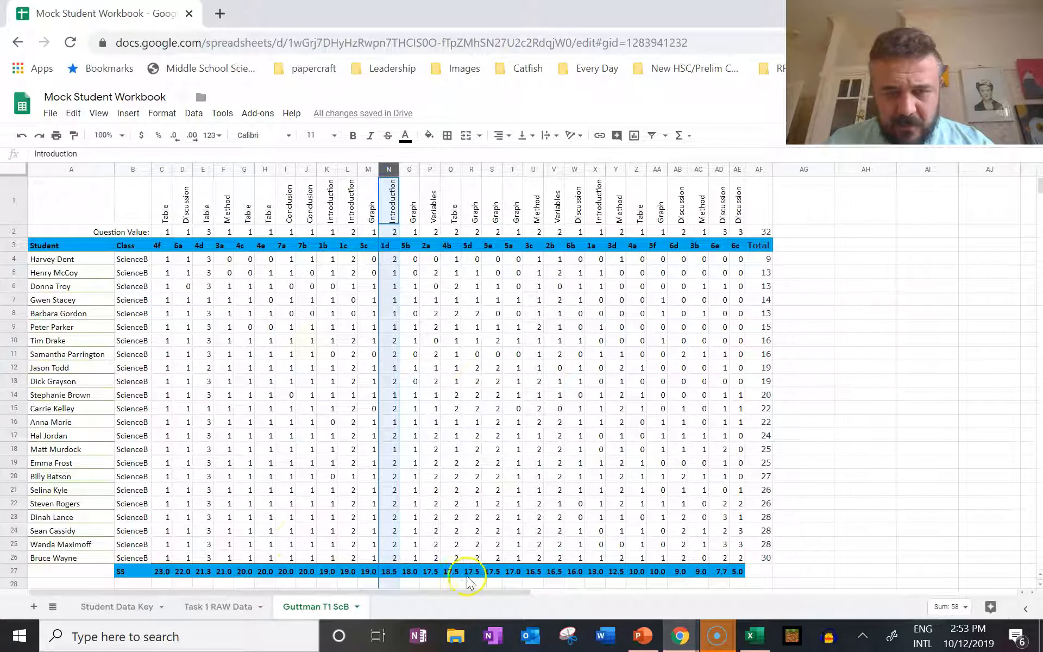
Step: Check the SS formulas and their descending order along row 27 from C27 to AE27
left_click(163, 571)
key("Right")
key("Right")
key("Right")
key("Right")
key("Right")
key("Right")
key("Right")
key("Right")
key("Right")
key("Right")
key("Right")
key("Right")
key("Right")
key("Right")
key("Right")
key("Right")
key("Right")
key("Right")
key("Right")
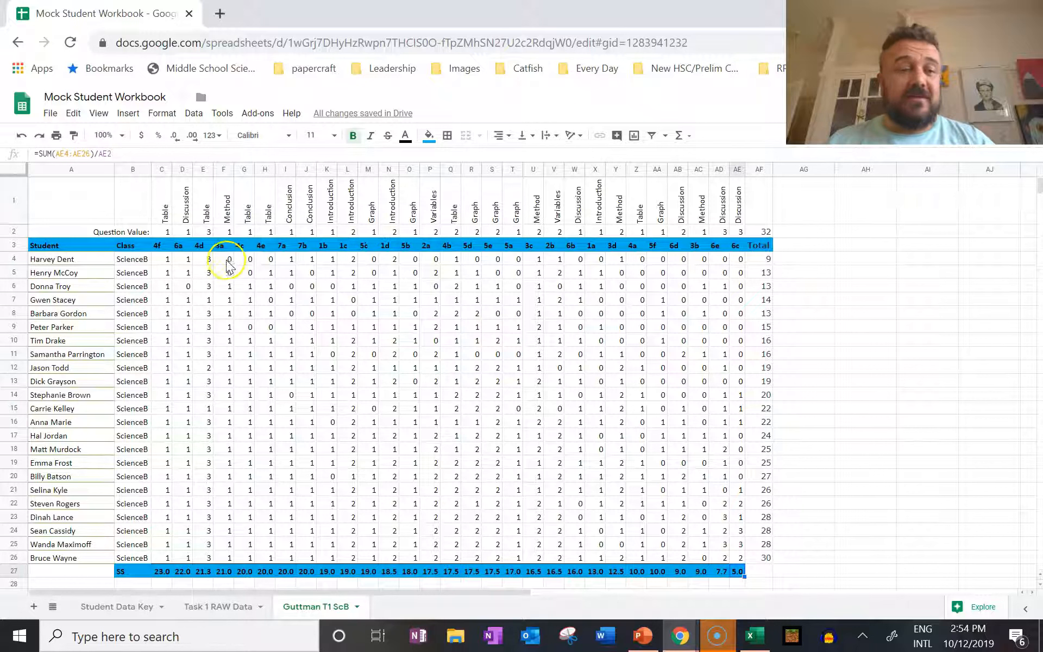
left_click_drag(168, 263, 164, 548)
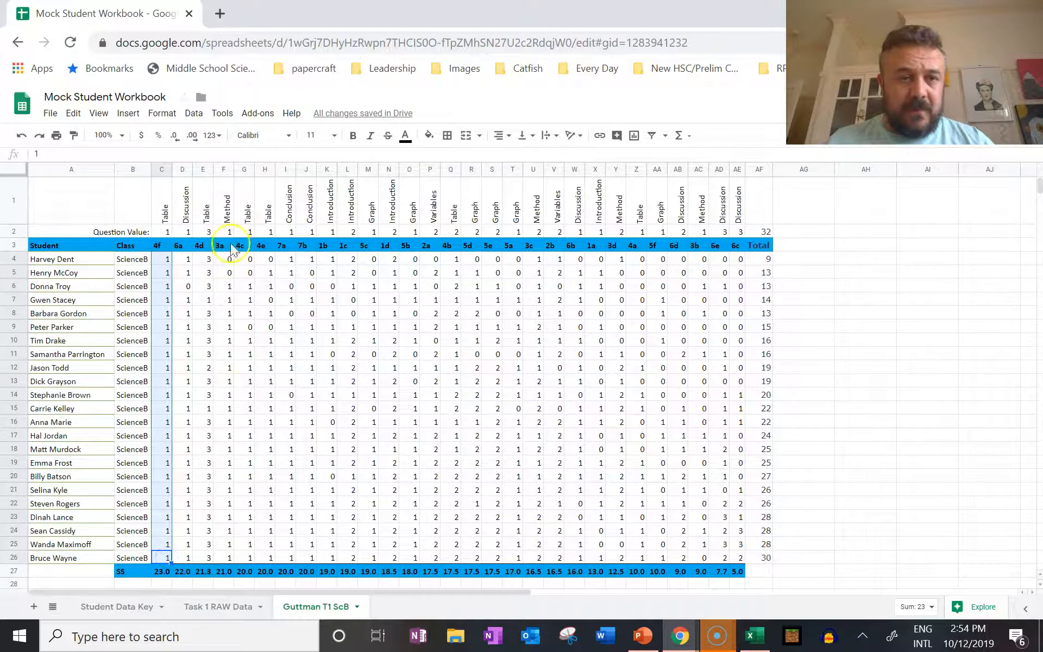
left_click_drag(187, 265, 202, 540)
left_click(182, 557, "ctrl")
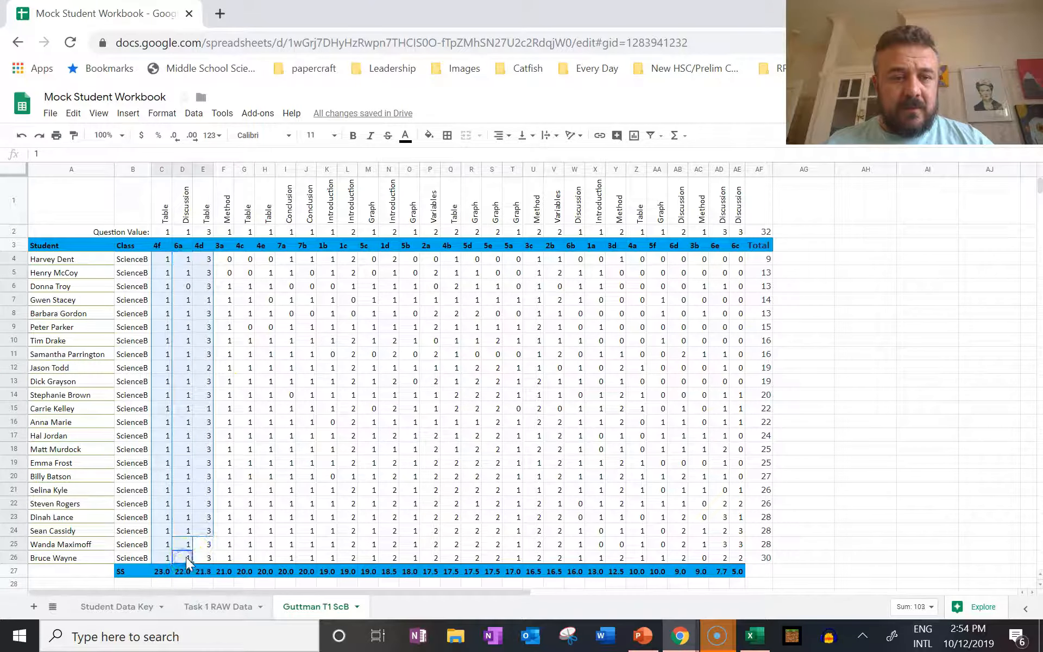
left_click(184, 558)
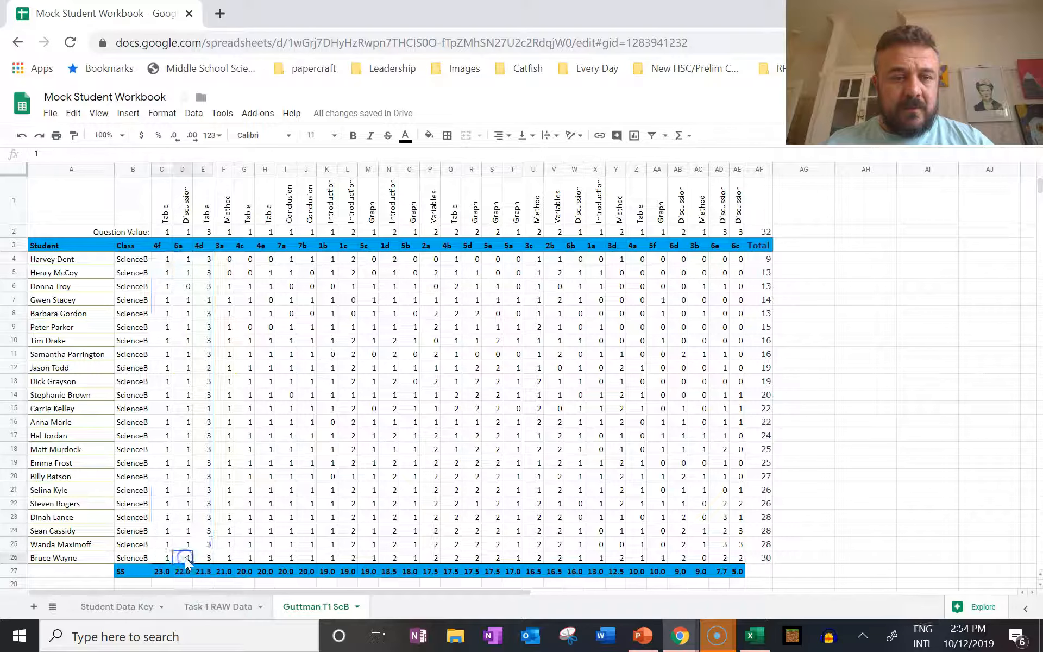
left_click(162, 261, "shift")
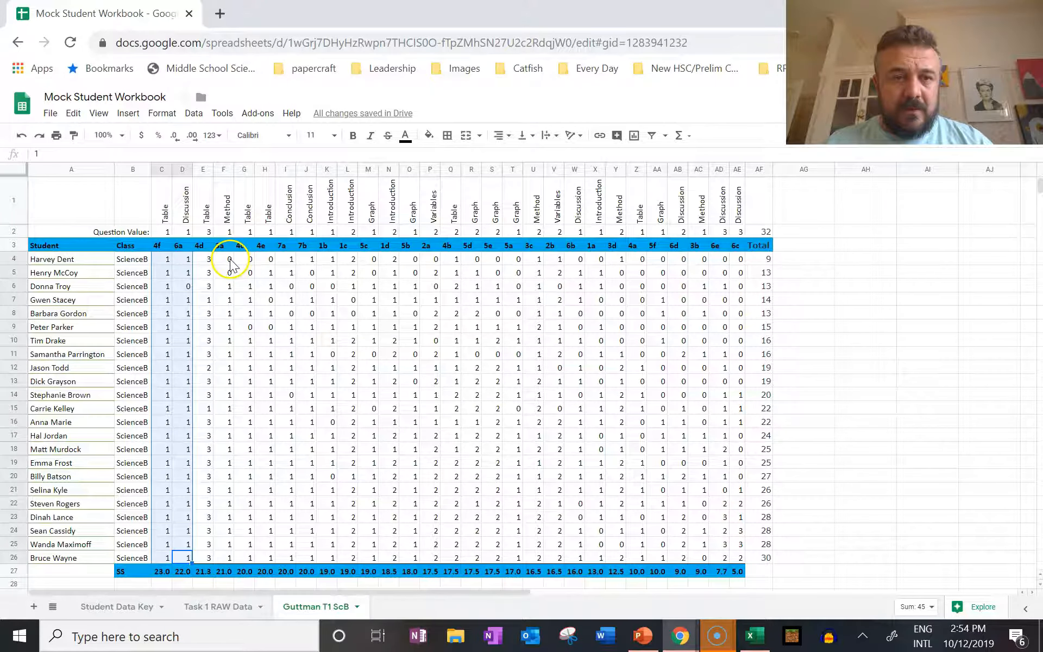
left_click(230, 260, "shift")
left_click(167, 262, "shift")
key("alt+shift")
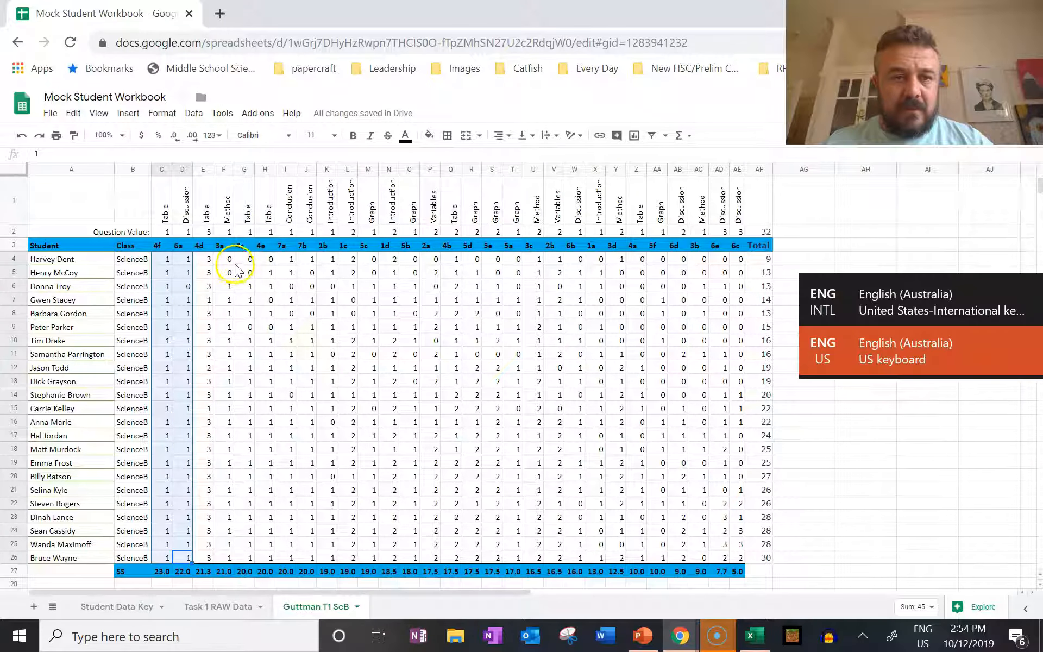
left_click(232, 261)
mouse_move(229, 270)
left_mouse_down()
mouse_move(326, 449)
mouse_move(319, 560)
mouse_move(322, 550)
left_mouse_up()
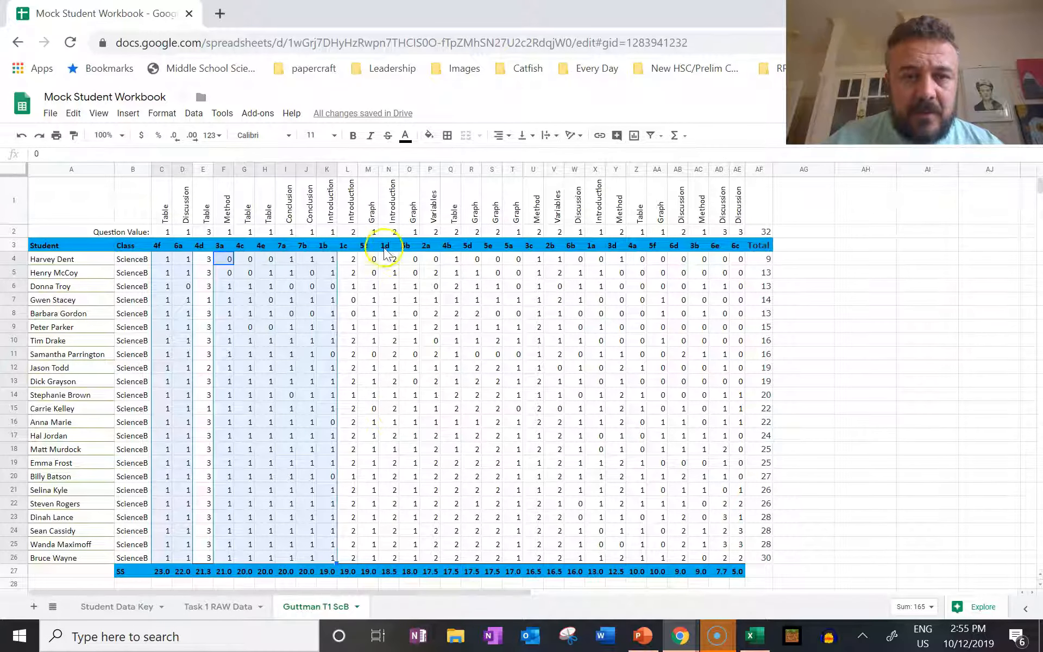
left_click_drag(374, 266, 369, 497)
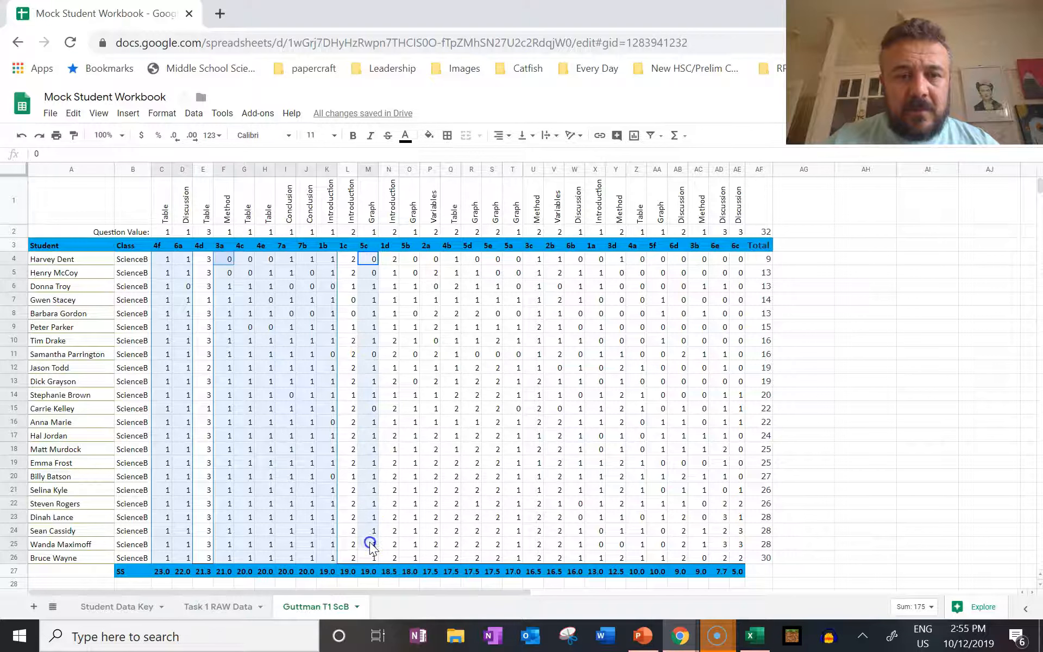
left_click_drag(369, 555, 370, 555)
left_click_drag(410, 259, 409, 557)
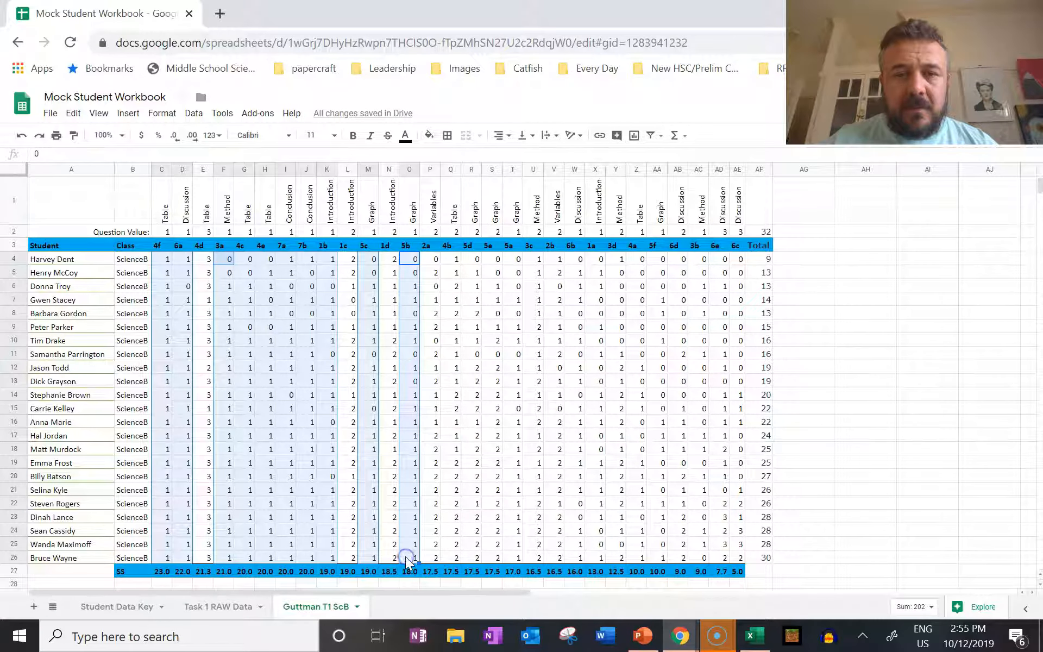
left_click_drag(516, 259, 513, 557)
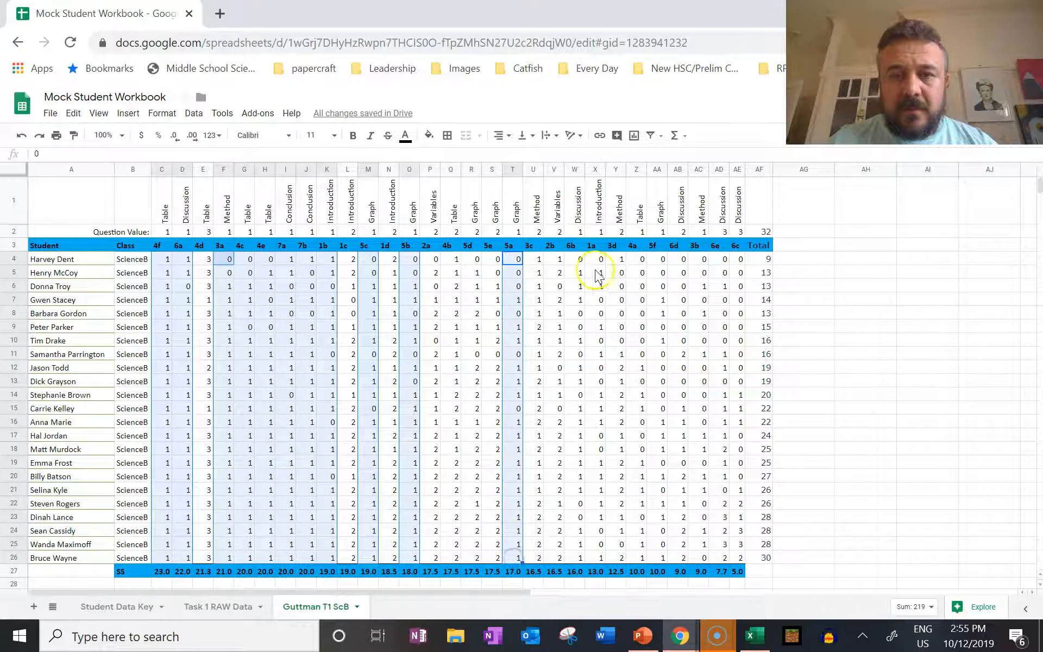
left_click_drag(581, 260, 589, 558)
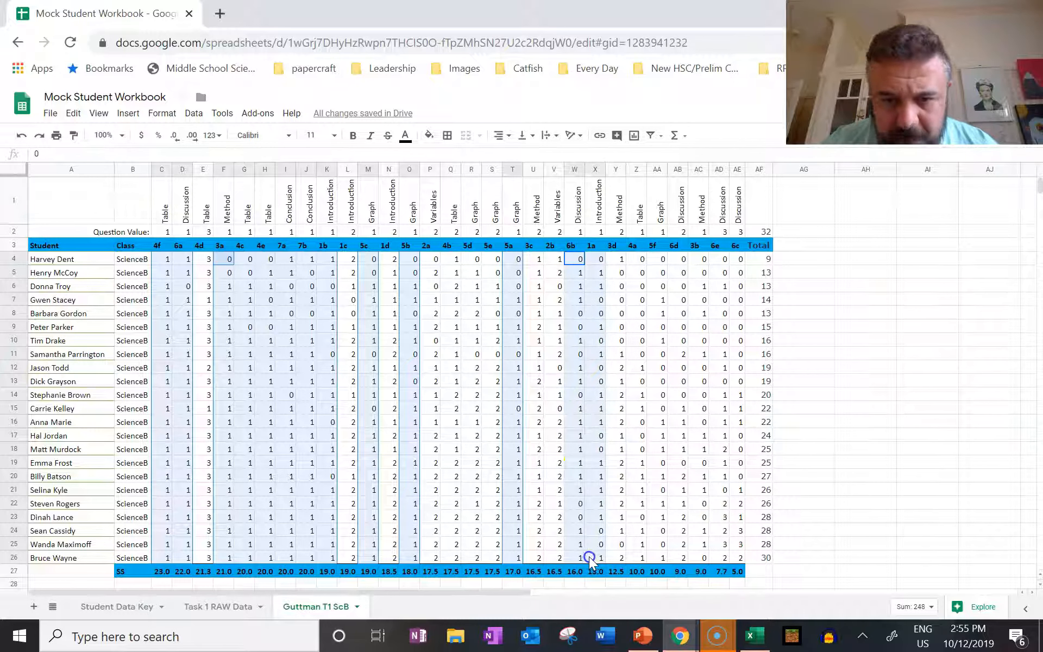
mouse_move(638, 260)
left_mouse_down()
mouse_move(664, 380)
mouse_move(658, 545)
left_mouse_up()
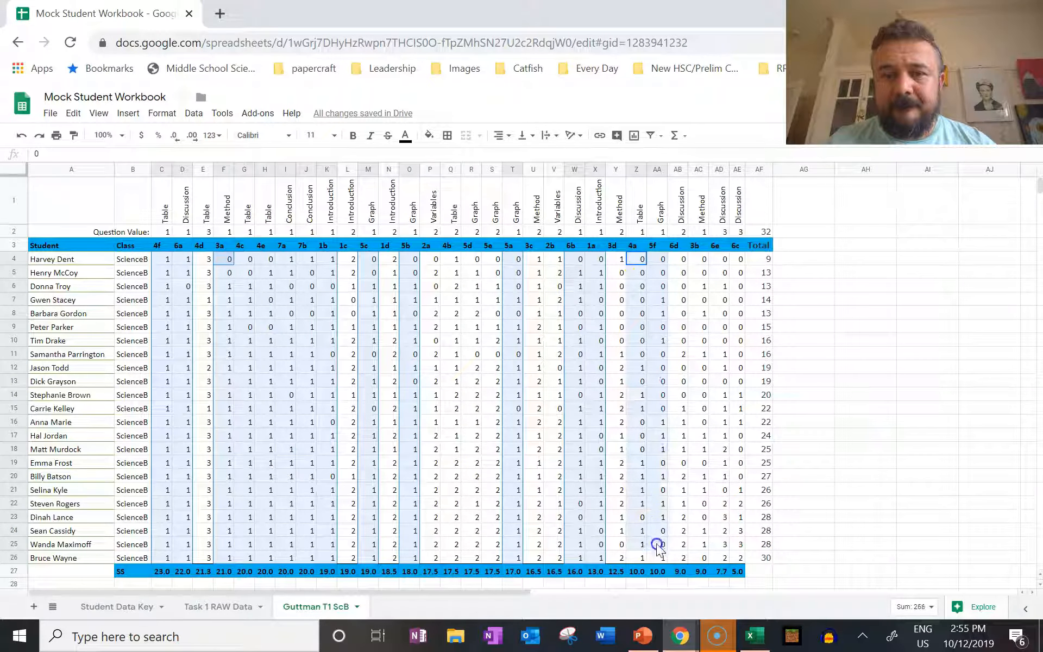
left_click_drag(704, 260, 704, 505)
left_click_drag(702, 553, 702, 554)
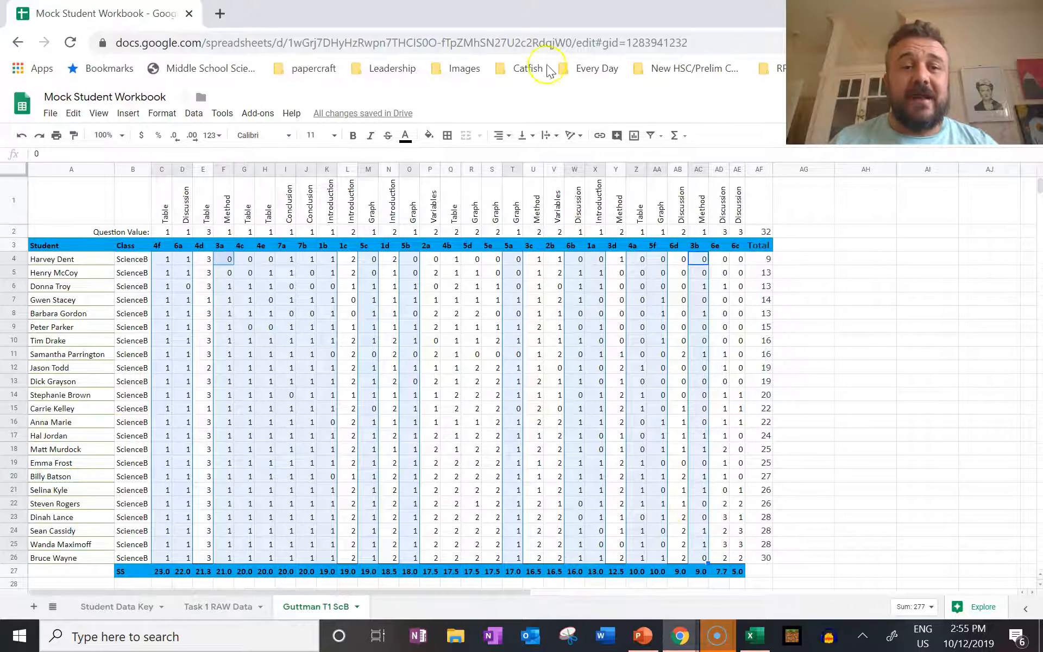
left_click(194, 114)
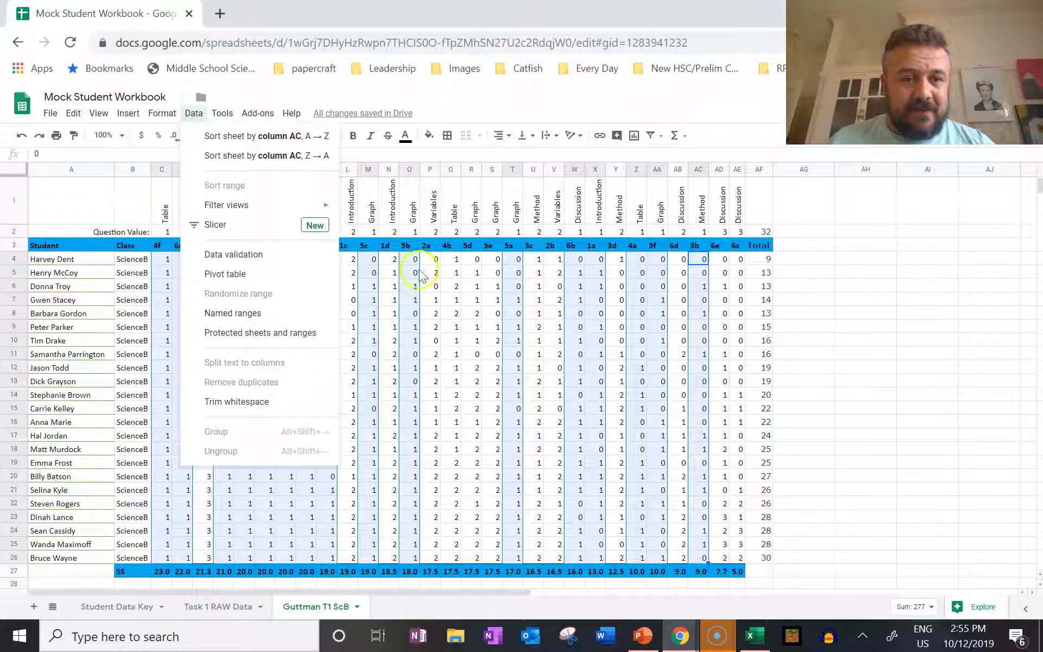
right_click(656, 415)
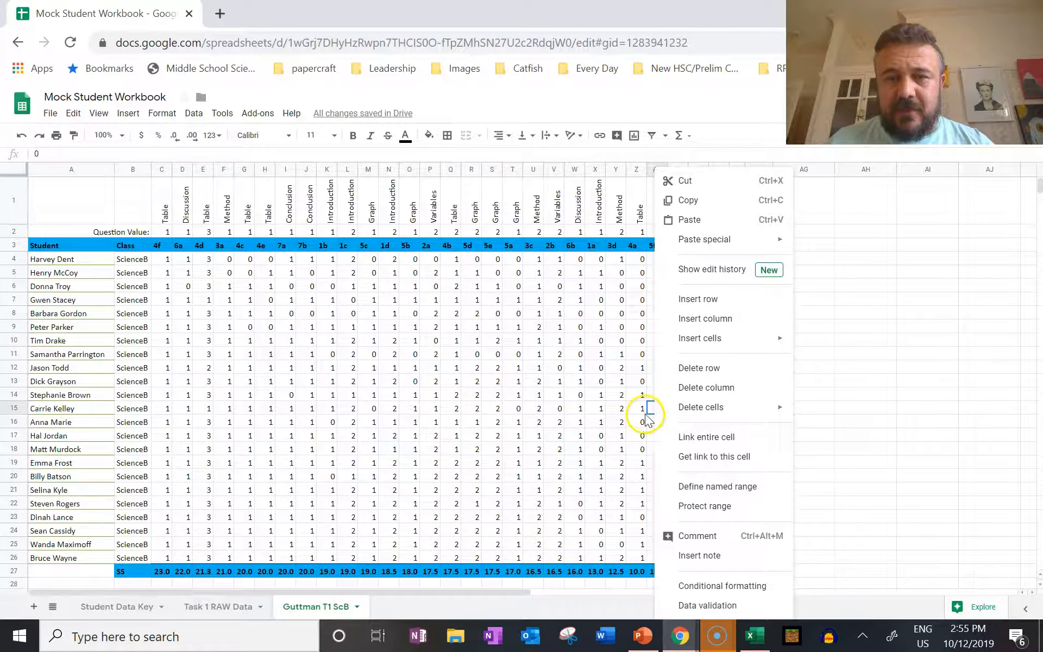
left_click(704, 451)
left_click_drag(703, 452, 701, 555)
left_click_drag(639, 260, 658, 555)
left_click_drag(596, 261, 580, 552)
left_click_drag(513, 261, 513, 553)
left_click_drag(411, 261, 411, 555)
left_click_drag(369, 261, 364, 556)
left_click_drag(348, 260, 163, 260)
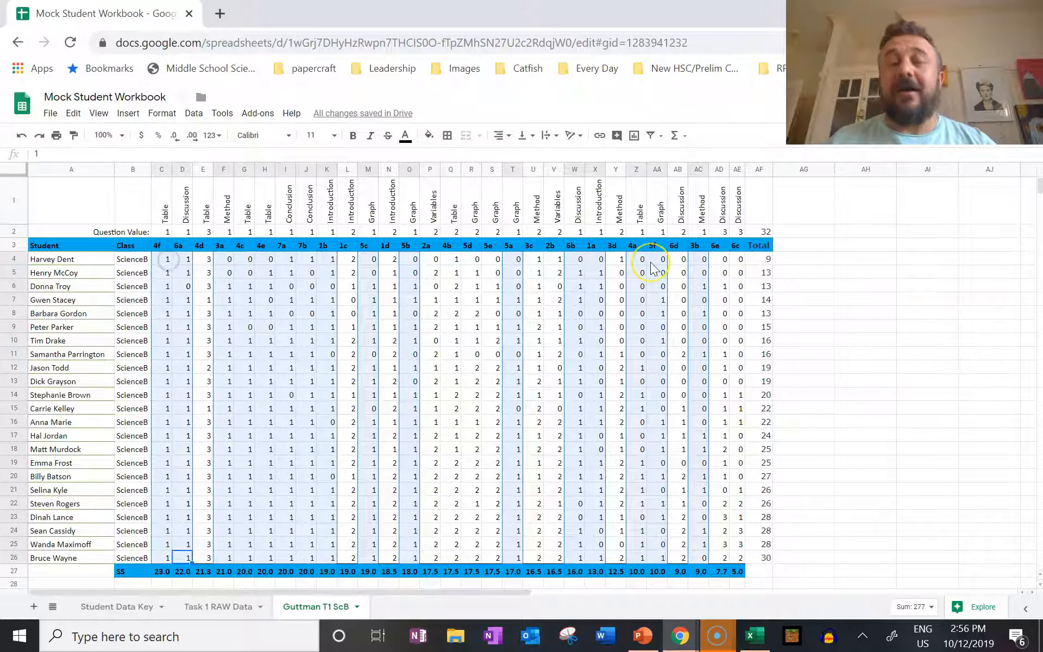
right_click(652, 266)
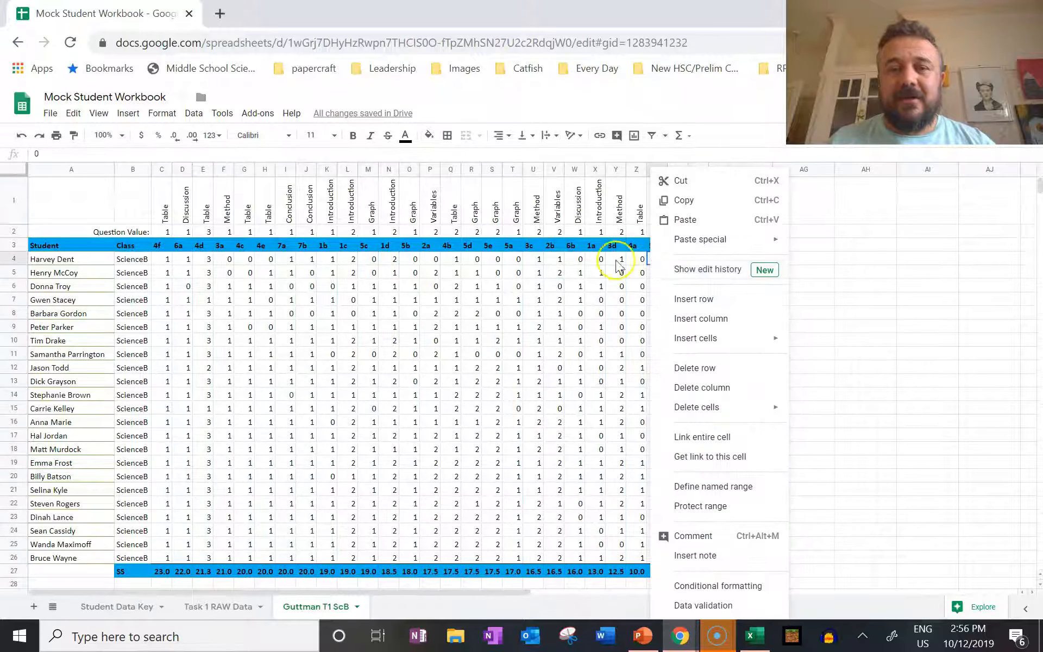
Step: Apply a conditional color scale, white minpoint to green maxpoint, to rows 4–26 of one-mark columns C:D, F:K, M, O, T, W:X, Z:AA and AC
left_click(169, 261)
left_click_drag(169, 261, 184, 558)
left_click(226, 261, "ctrl")
left_click_drag(702, 260, 702, 556)
left_click_drag(655, 261, 636, 556)
left_click_drag(595, 261, 571, 557)
left_click_drag(512, 260, 514, 555)
left_click_drag(412, 261, 411, 556)
left_click(368, 259, "ctrl")
left_click_drag(367, 260, 368, 556)
left_click_drag(328, 261, 226, 556)
left_click_drag(184, 556, 169, 262)
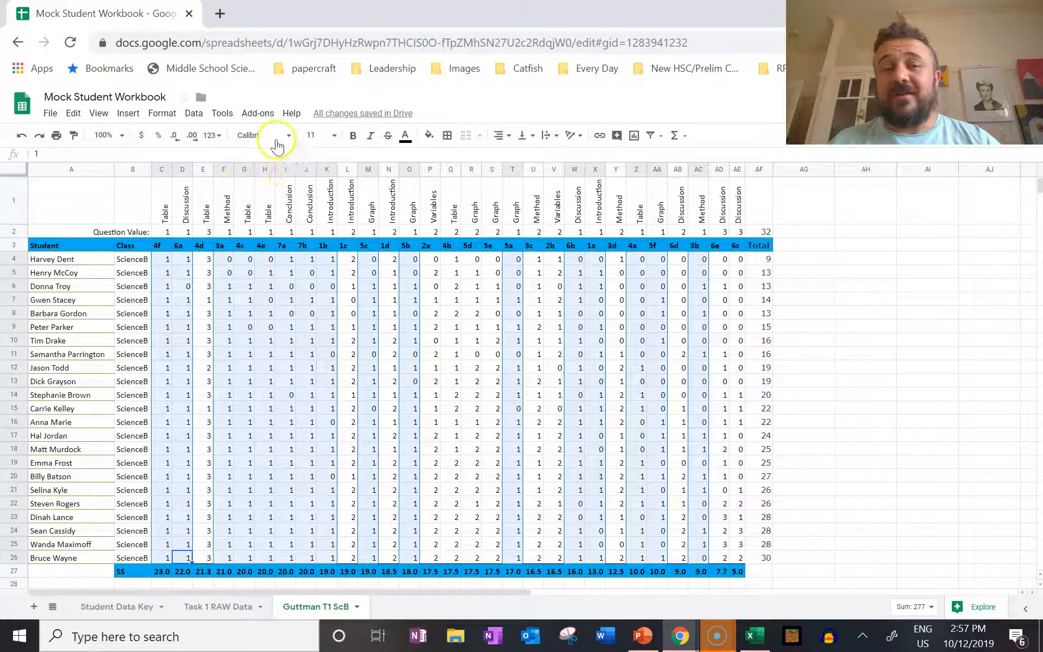
left_click(169, 111)
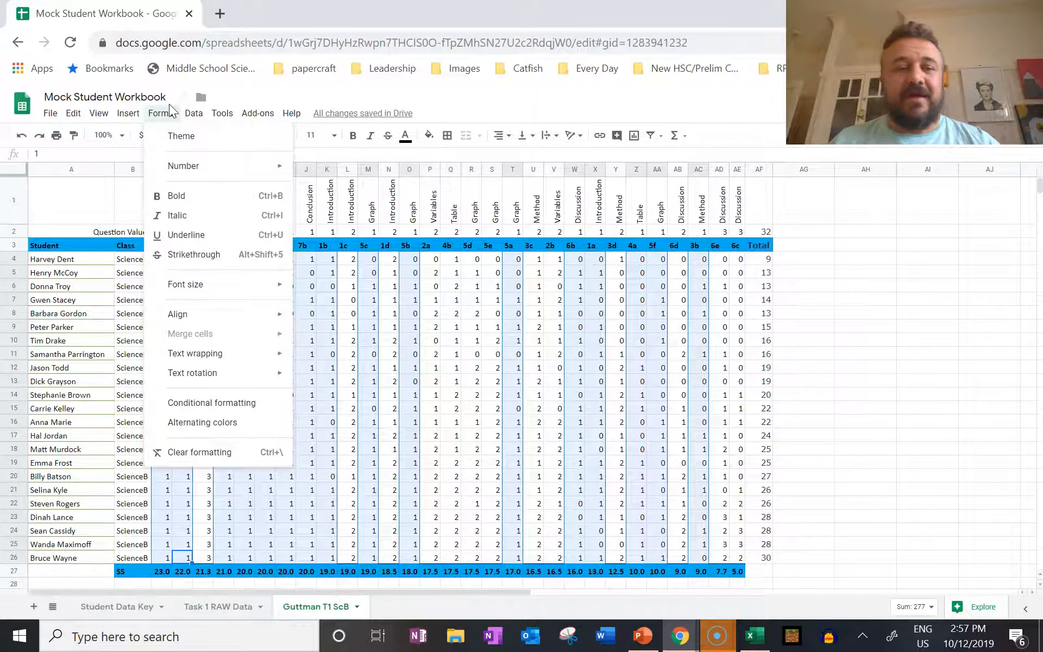
left_click(199, 401)
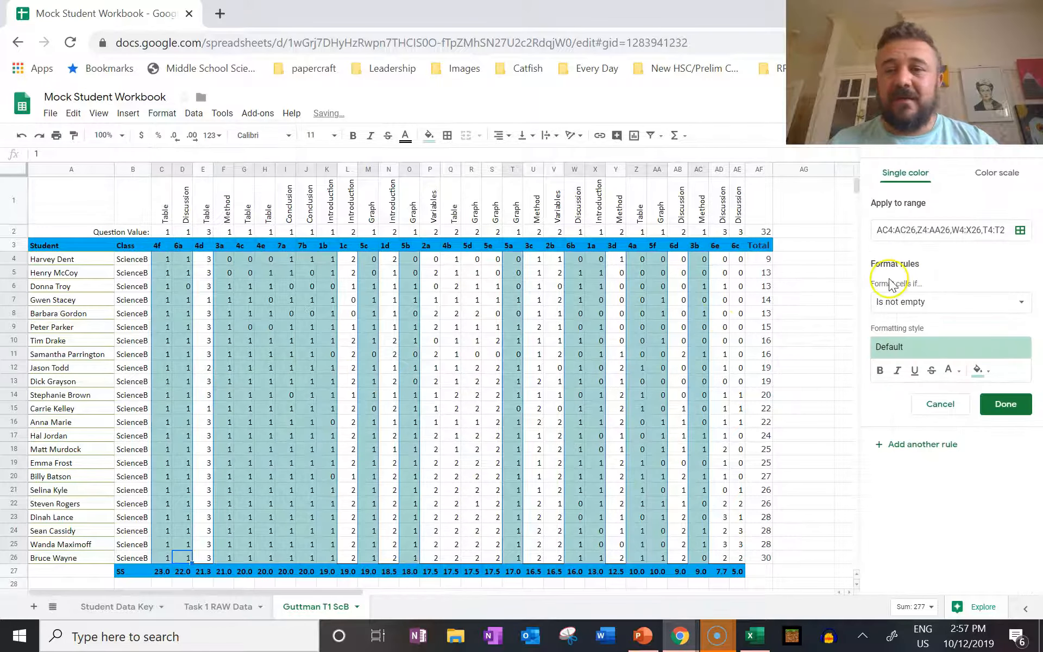
left_click(1011, 175)
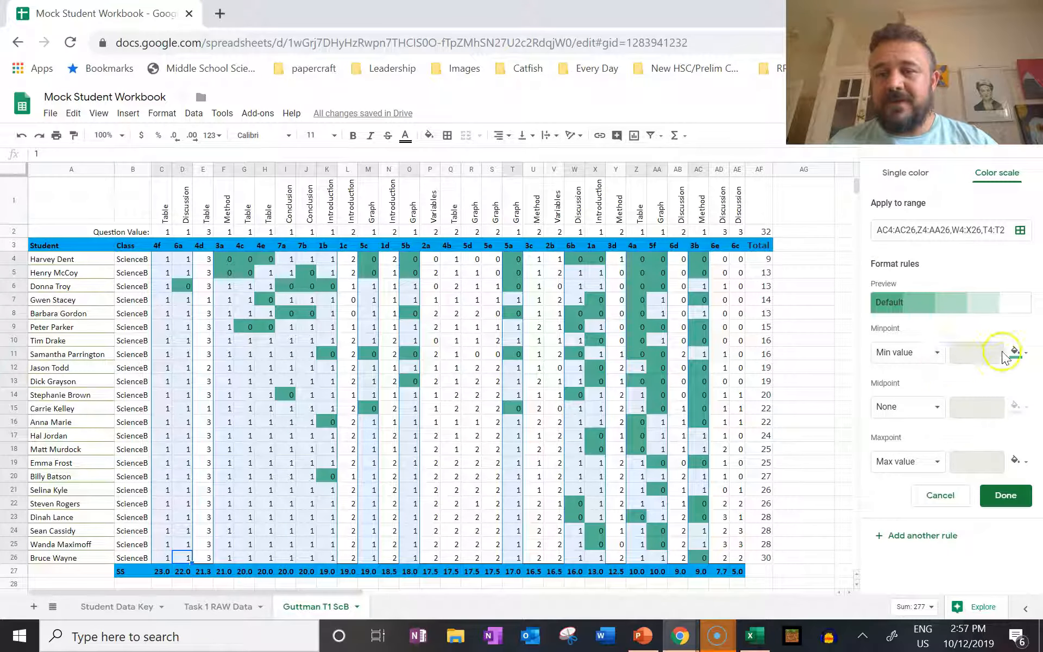
left_click(1028, 354)
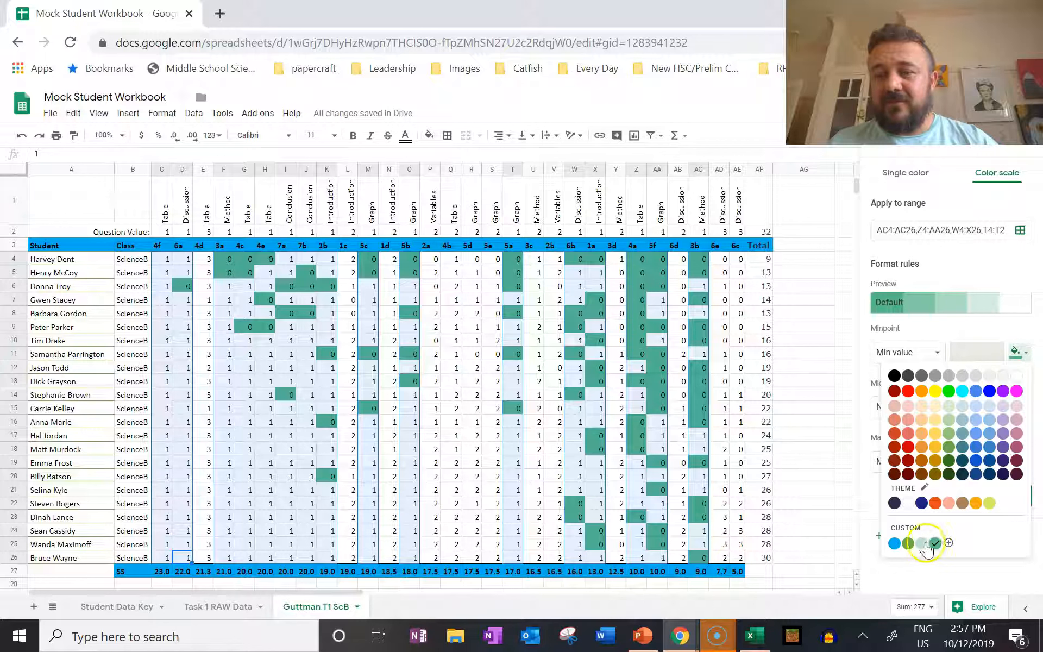
left_click(908, 503)
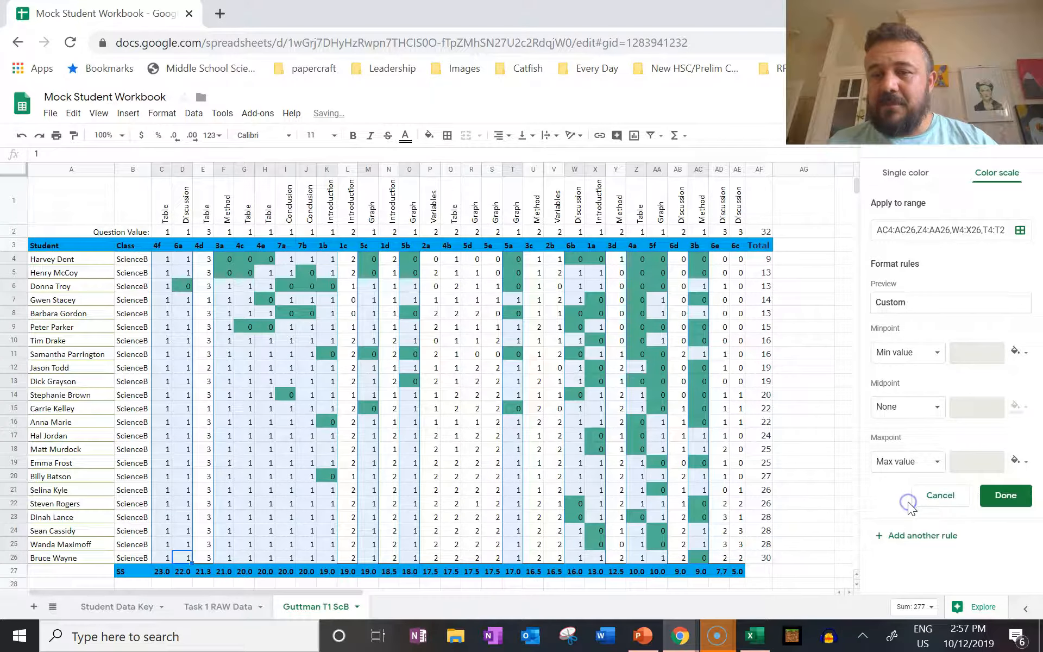
left_click(1025, 463)
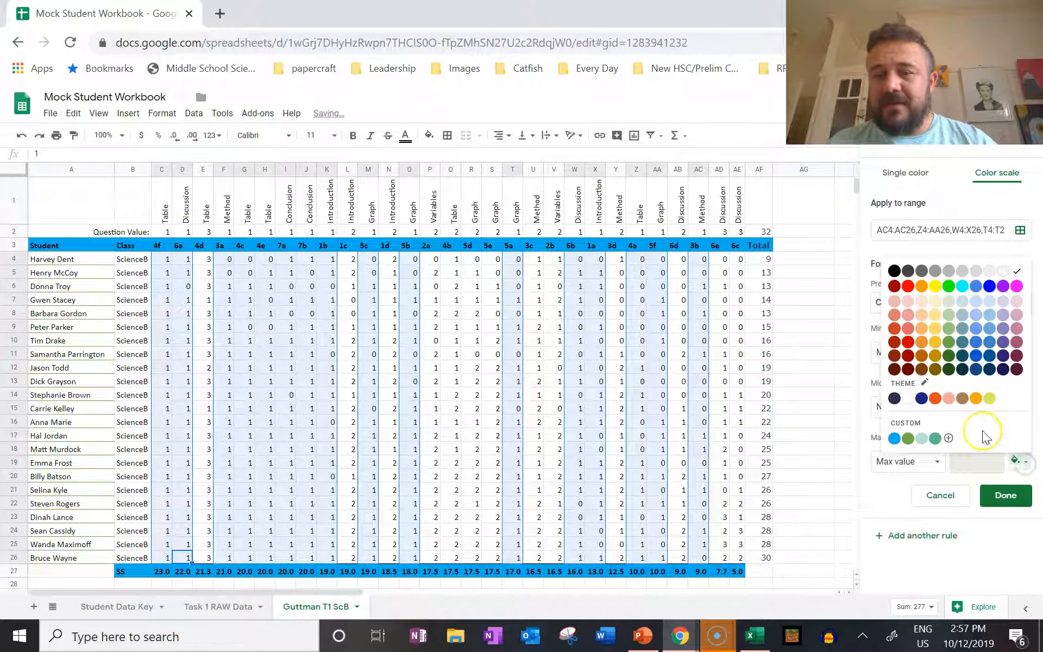
left_click(933, 437)
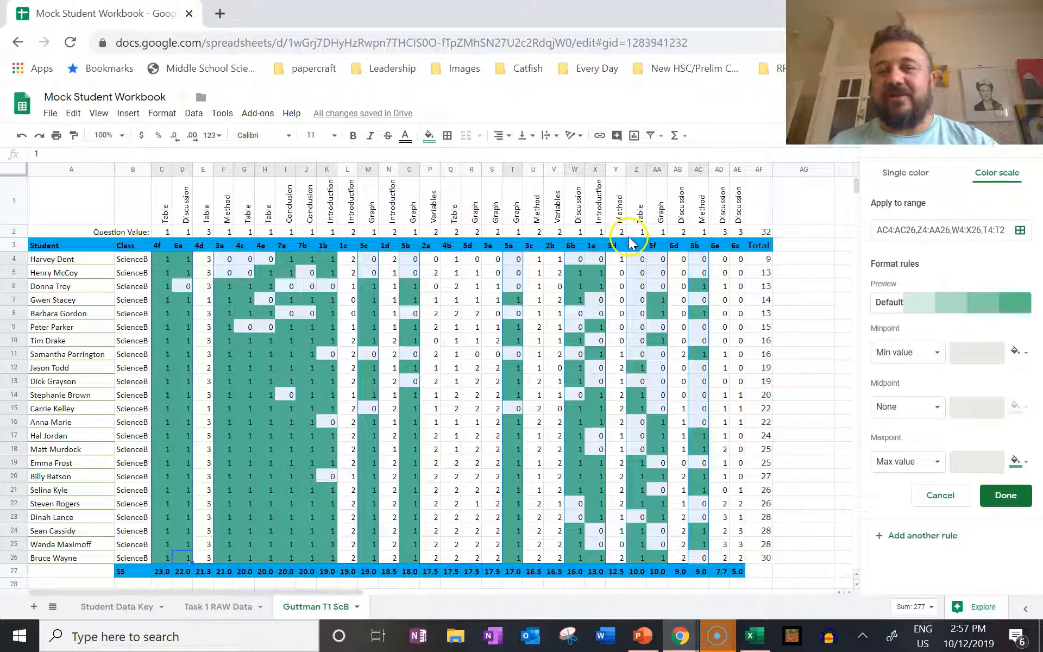
left_click(202, 262)
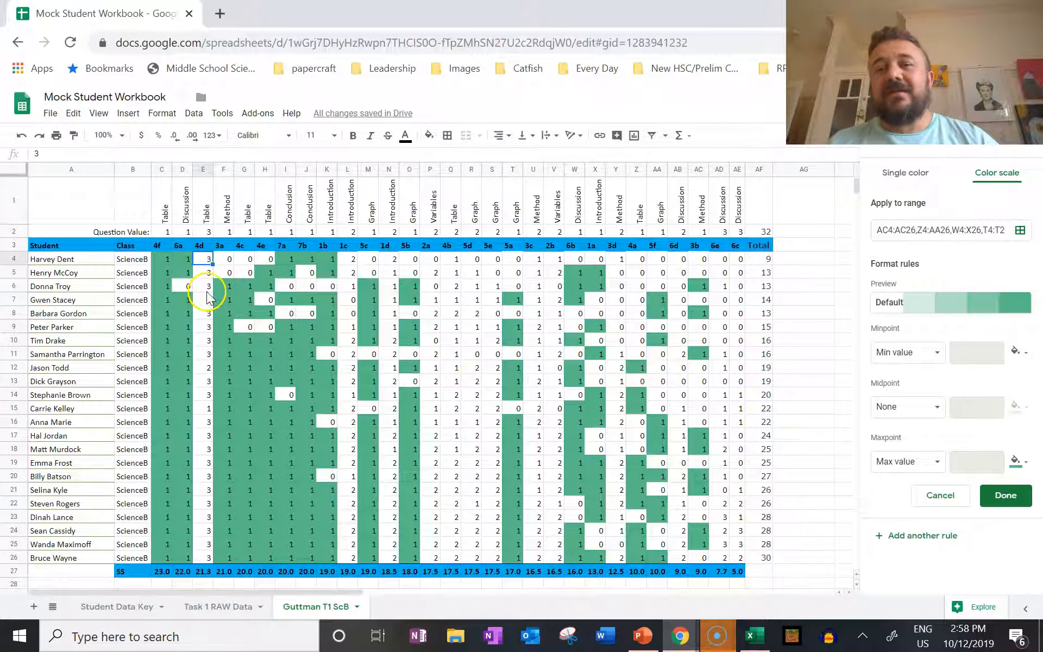
left_click(1027, 144)
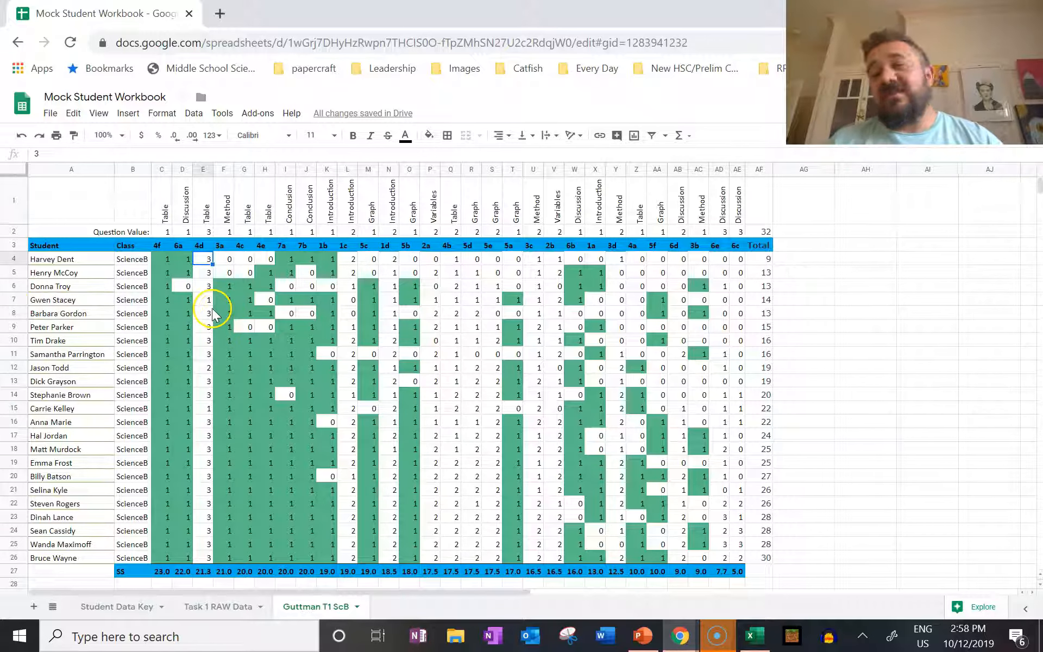
Step: Apply a conditional color scale with white minpoint and green maxpoint to rows 4–26 of the two-mark question columns P:S, U:V, Y and AB
left_click_drag(432, 259, 494, 554)
left_click_drag(553, 267, 538, 557)
left_click_drag(616, 259, 612, 540)
left_click_drag(678, 259, 678, 555)
left_click(163, 113)
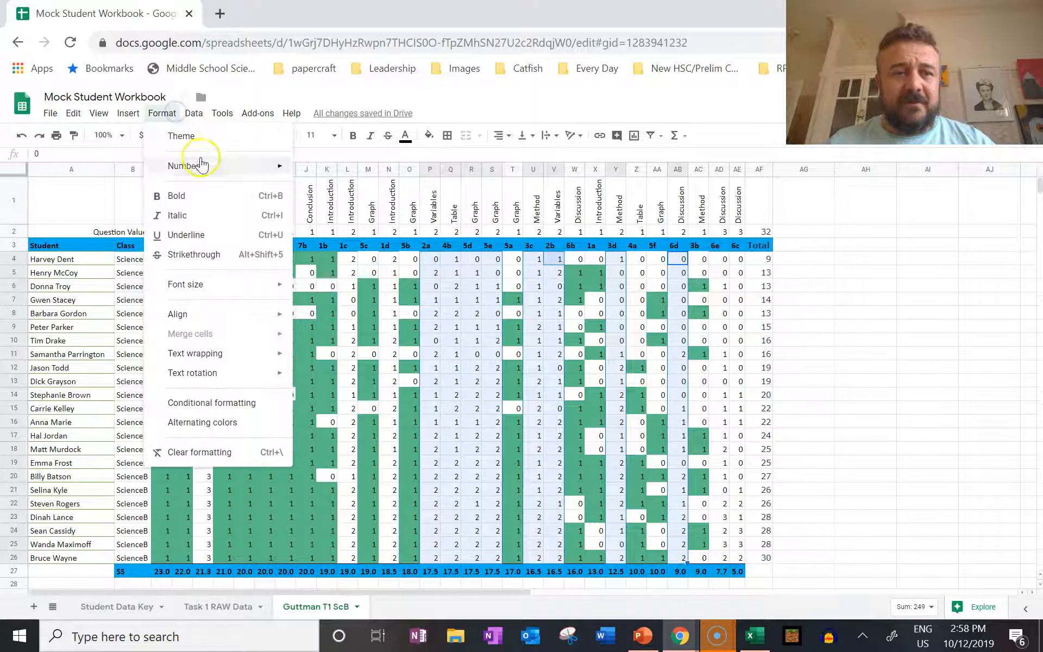
left_click(213, 402)
left_click(1008, 174)
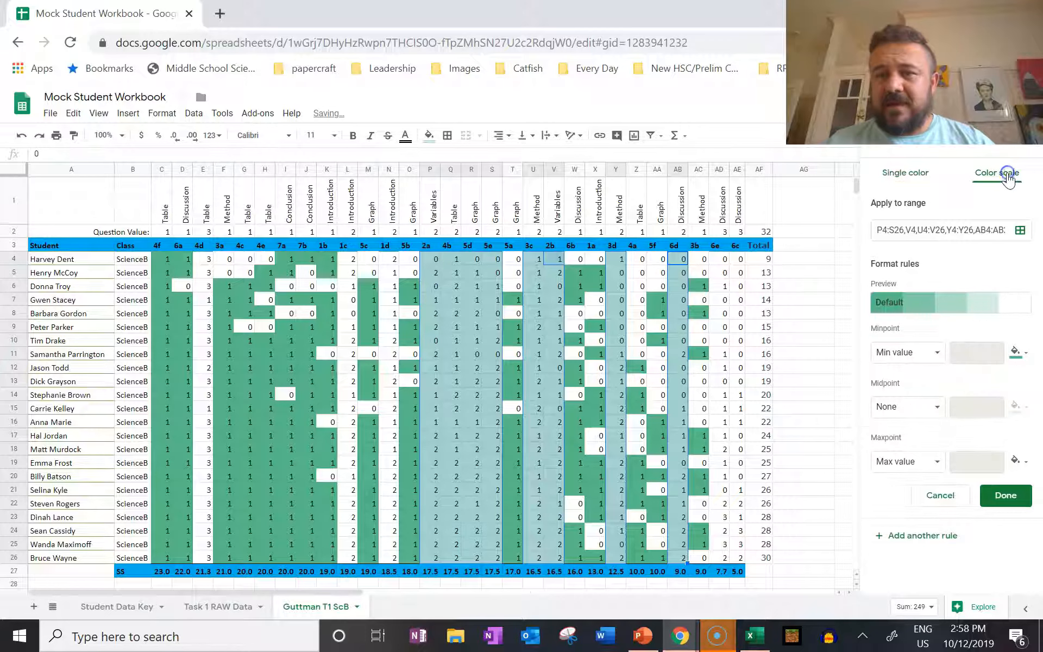
left_click(1018, 352)
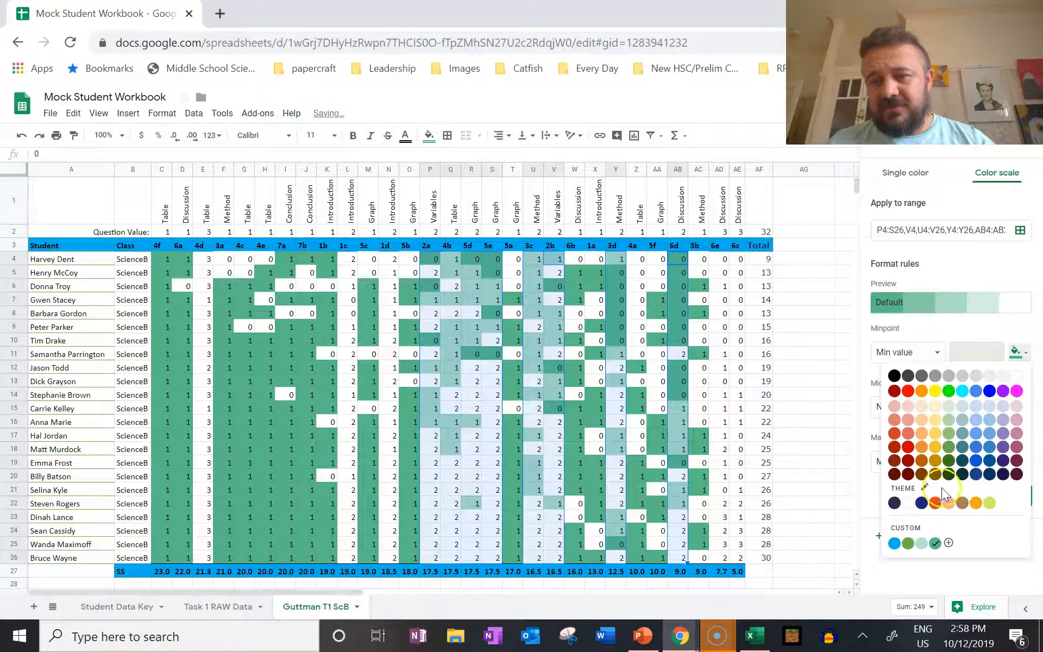
left_click(908, 503)
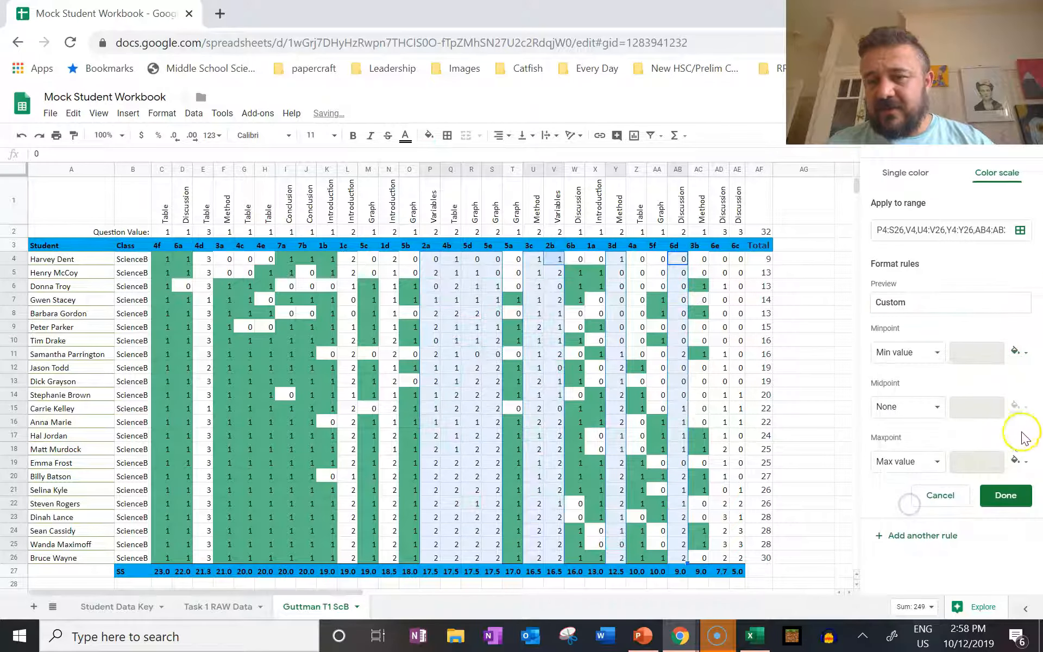
left_click(1016, 460)
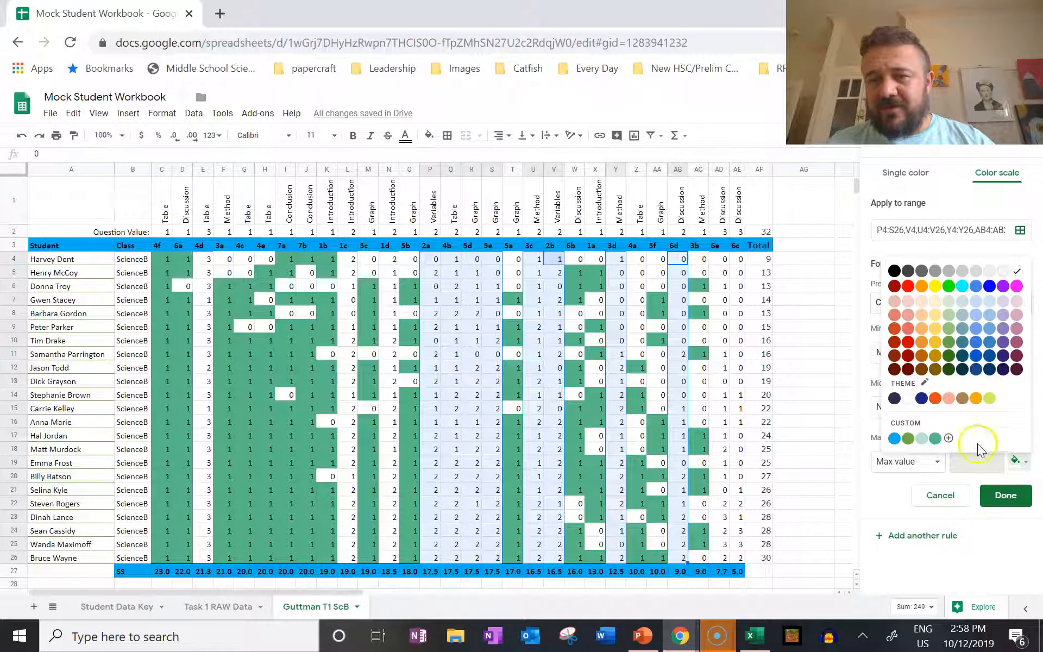
left_click(934, 438)
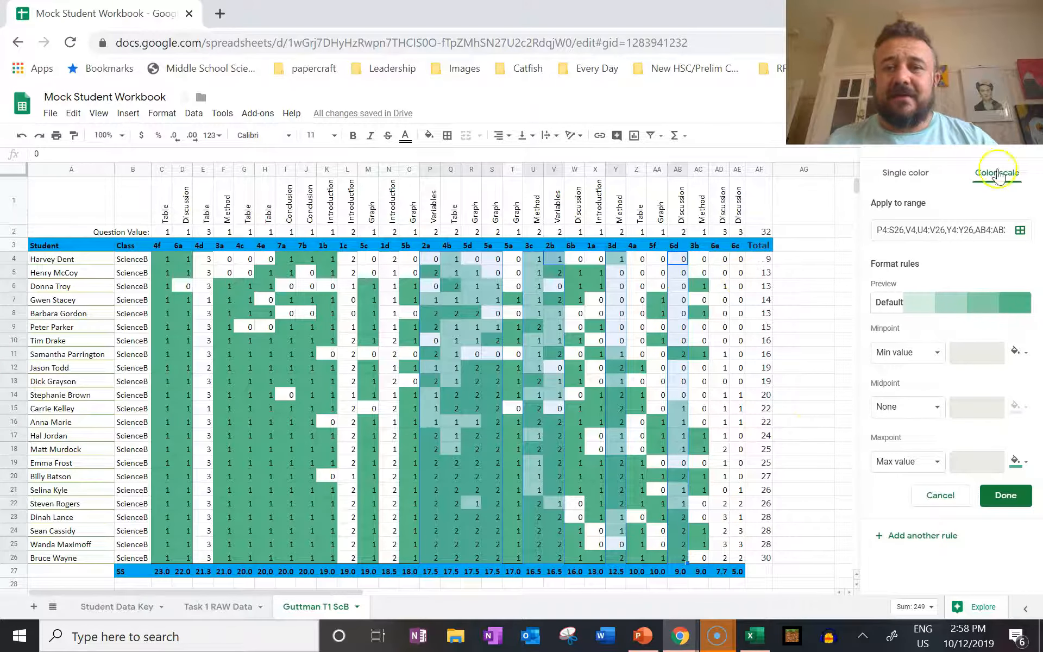
left_click(1032, 151)
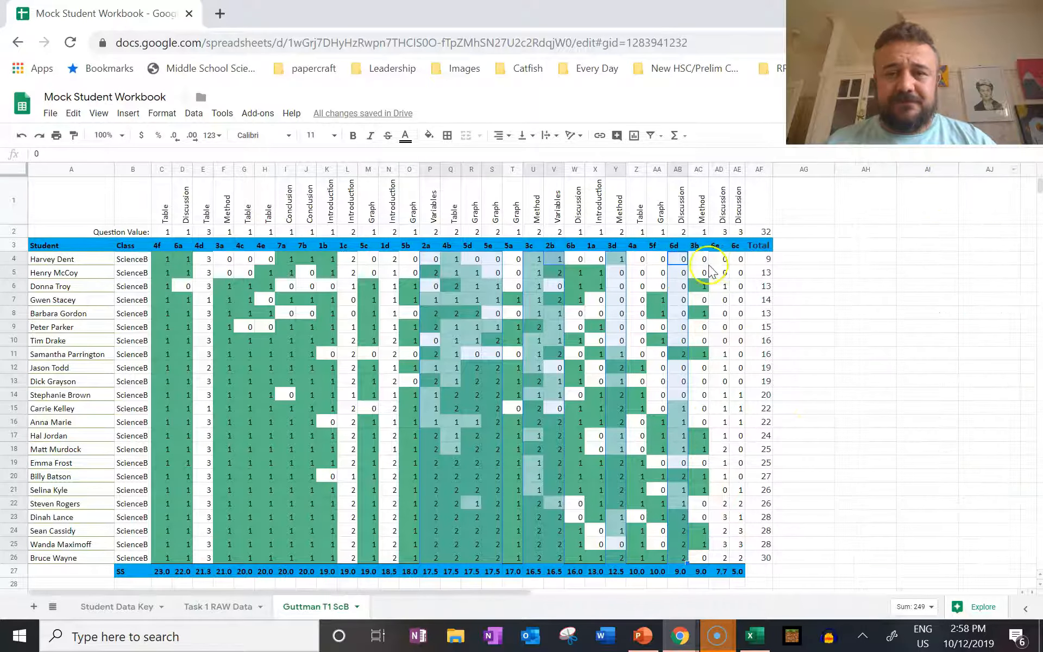
Step: Apply a white-to-green conditional color scale to the three-mark questions 6e, 6c and 4d, covering AD4:AE26 and E4:E26
left_click_drag(727, 261, 740, 559)
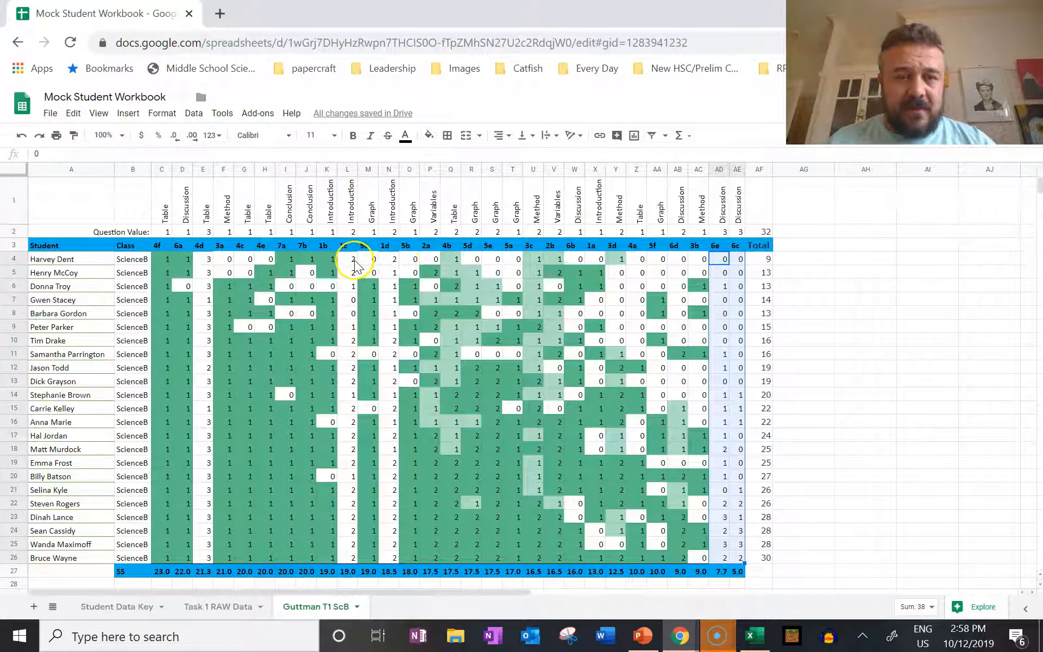
left_click_drag(209, 259, 207, 557)
left_click(162, 113)
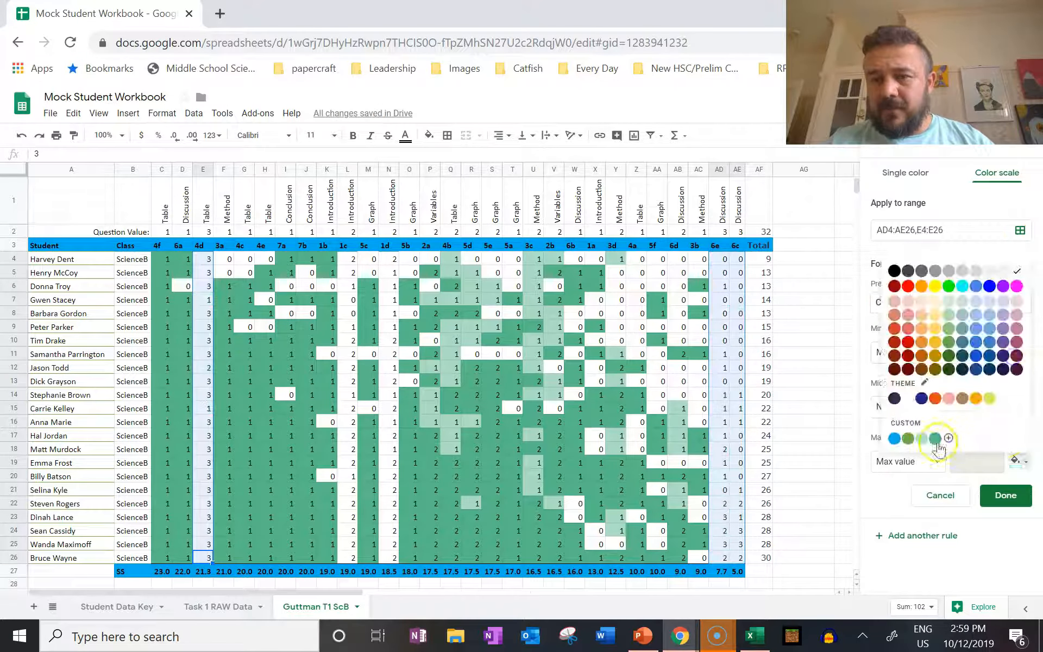
Step: Apply a conditional color scale with white minpoint and green maxpoint to the student marks of the remaining two-mark questions 1c and 1d
left_click_drag(347, 259, 349, 557)
left_click_drag(389, 260, 389, 554)
left_click(162, 113)
left_click(206, 404)
left_click(996, 174)
left_click(1017, 352)
left_click(905, 503)
left_click(1017, 461)
left_click(936, 438)
left_click(995, 493)
left_click(816, 244)
left_click(1028, 141)
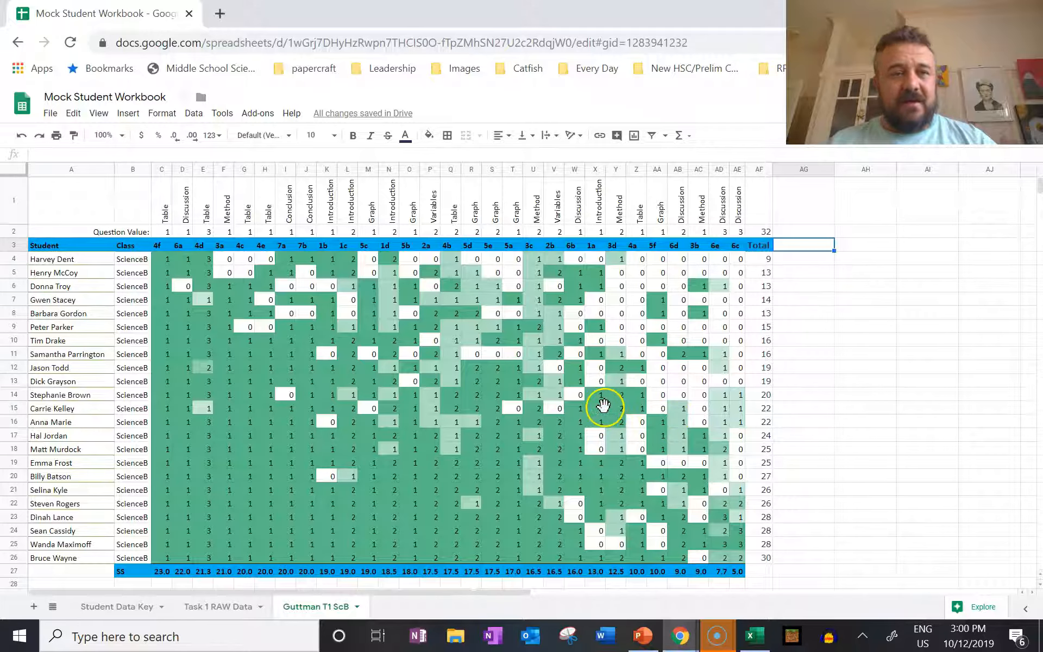
scroll(603, 405, "down", 1)
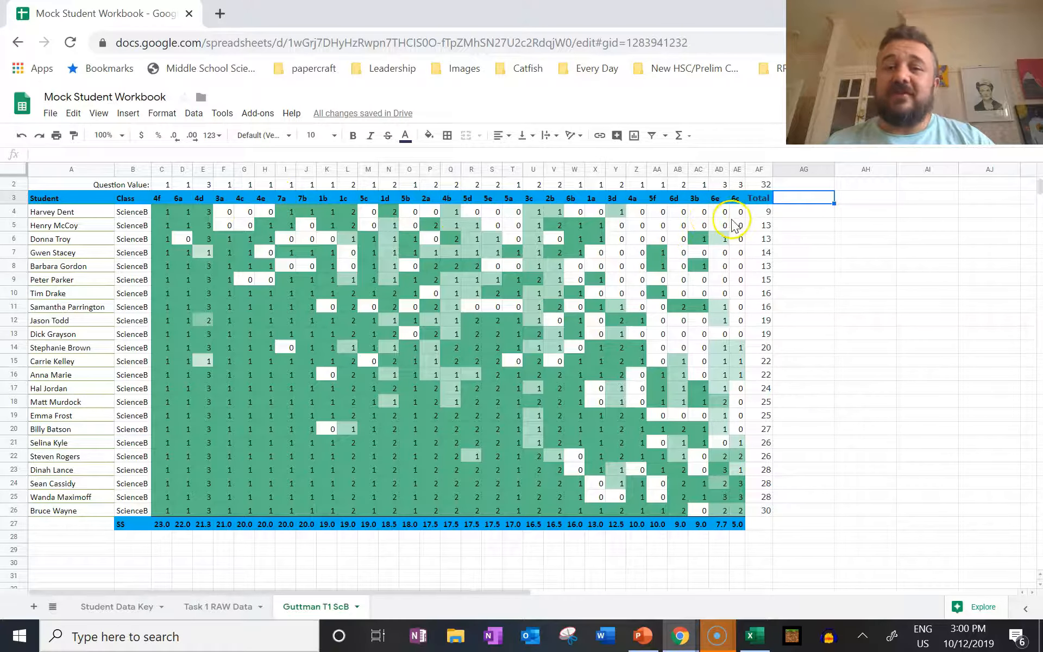
Step: Start an IF formula in C28, below the SS row, whose condition tests whether C27 is greater than a threshold: =IF(C27>
scroll(734, 226, "up", 1)
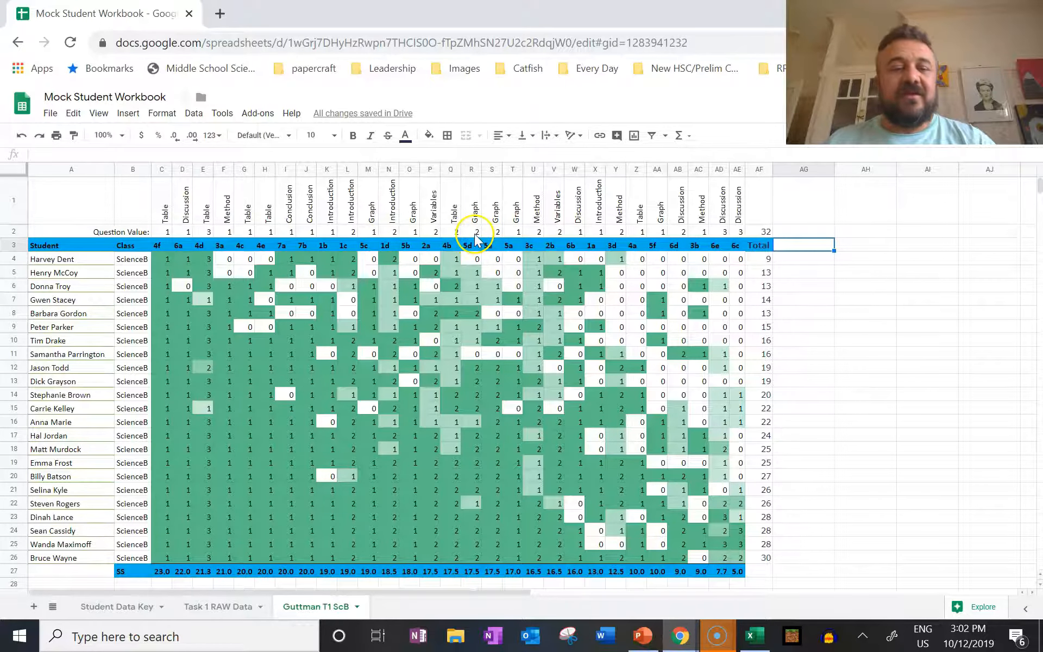
scroll(472, 239, "down", 2)
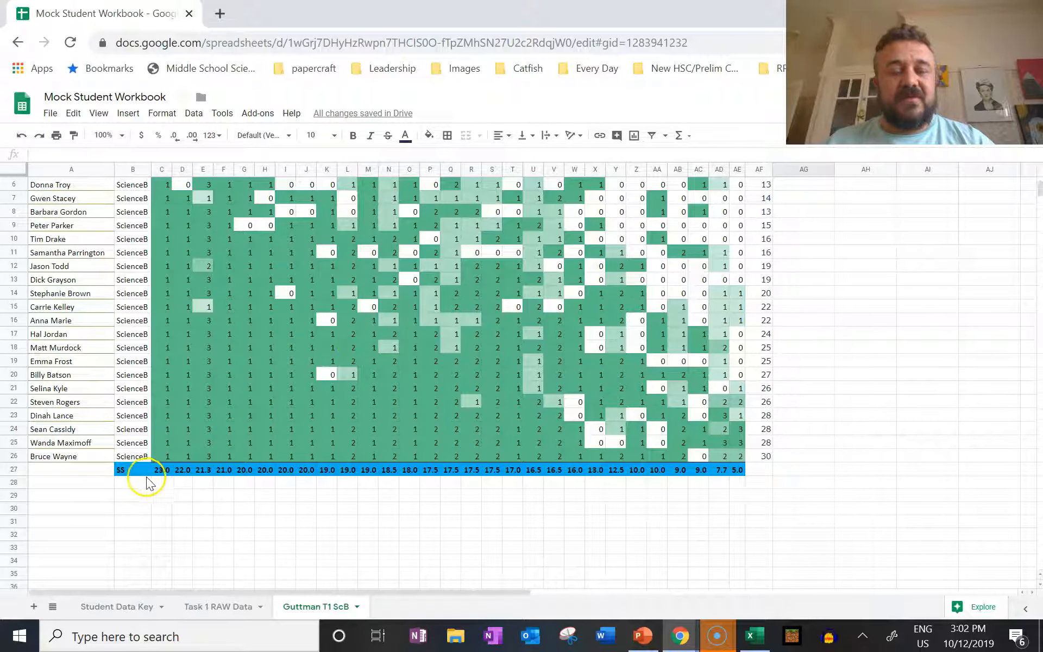
left_click(162, 481)
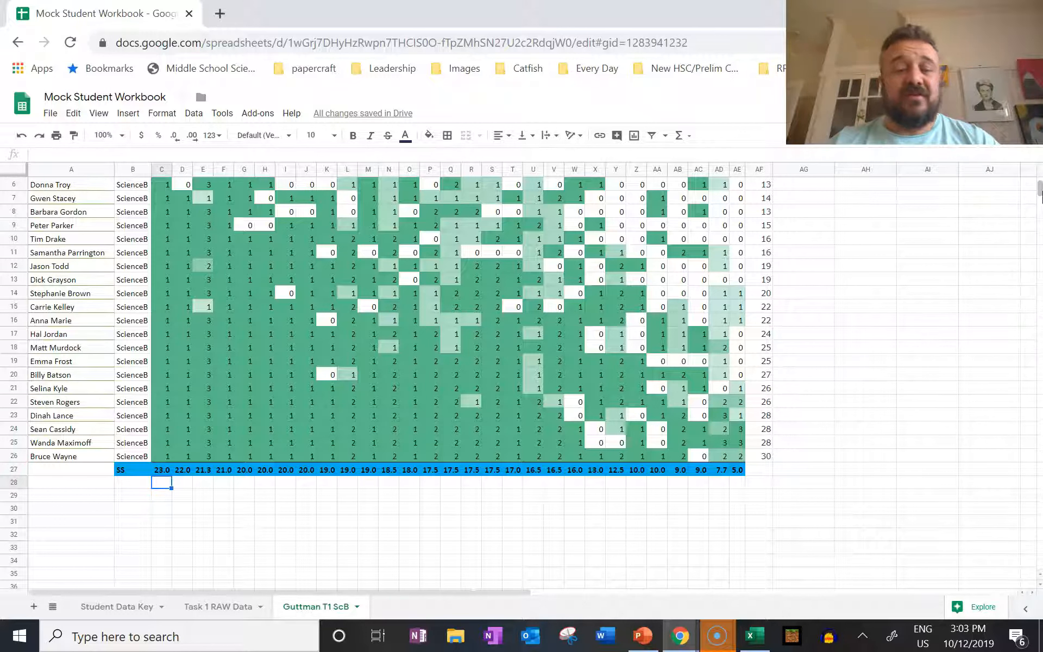
type("=")
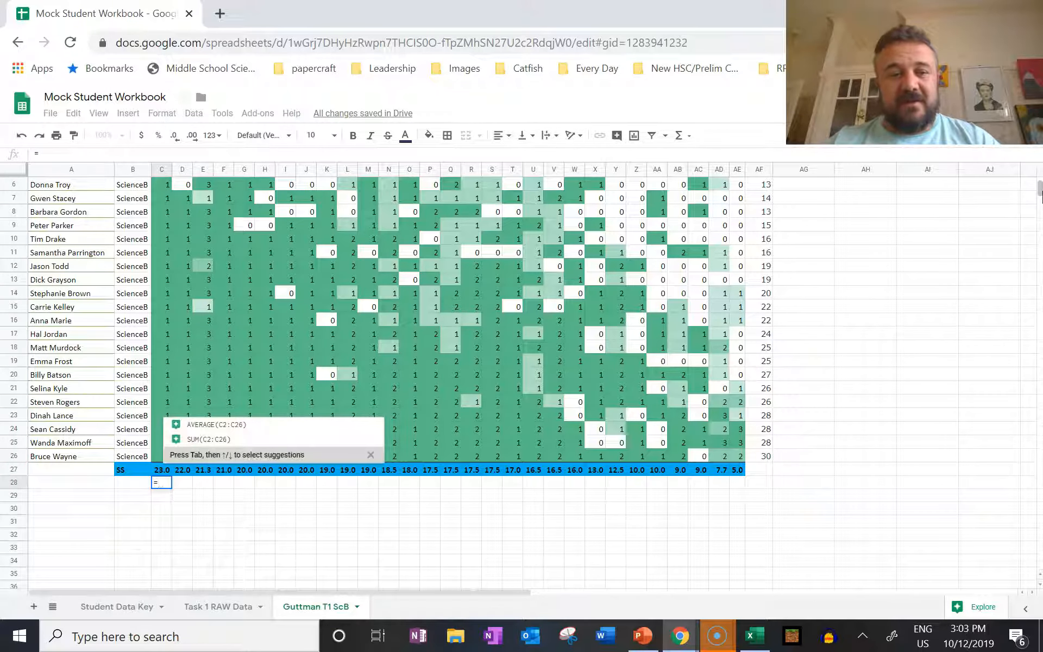
type("IF")
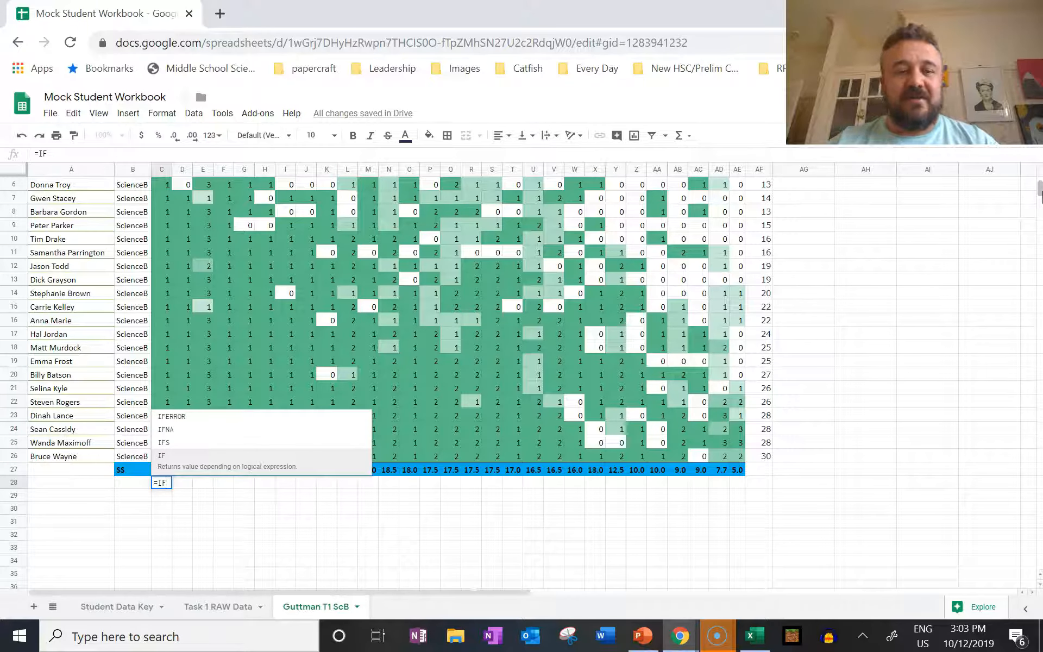
type("S")
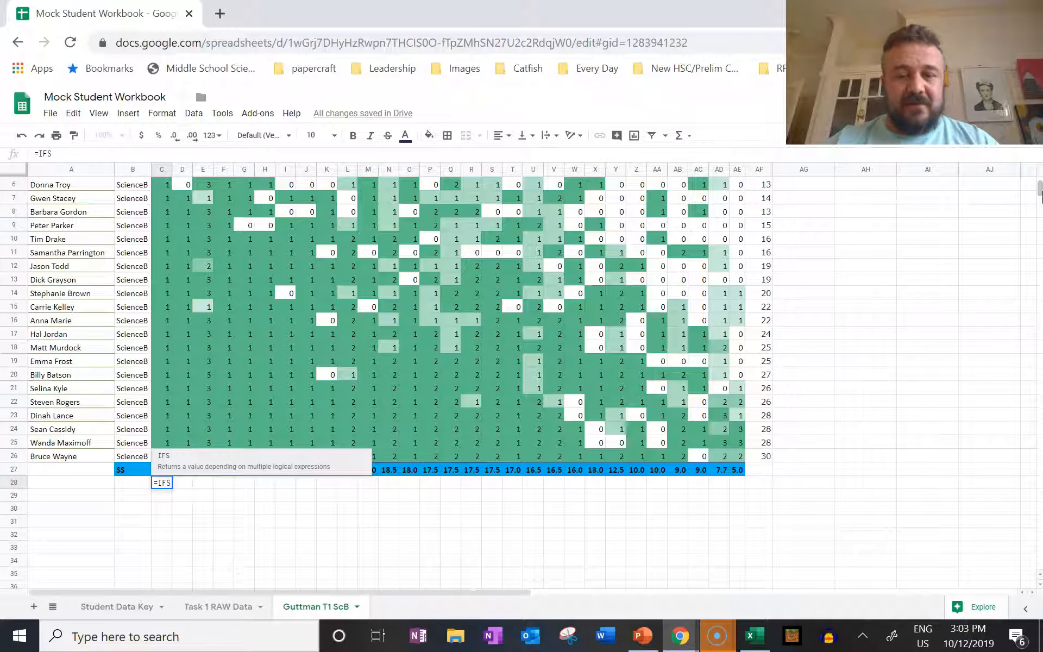
type("(")
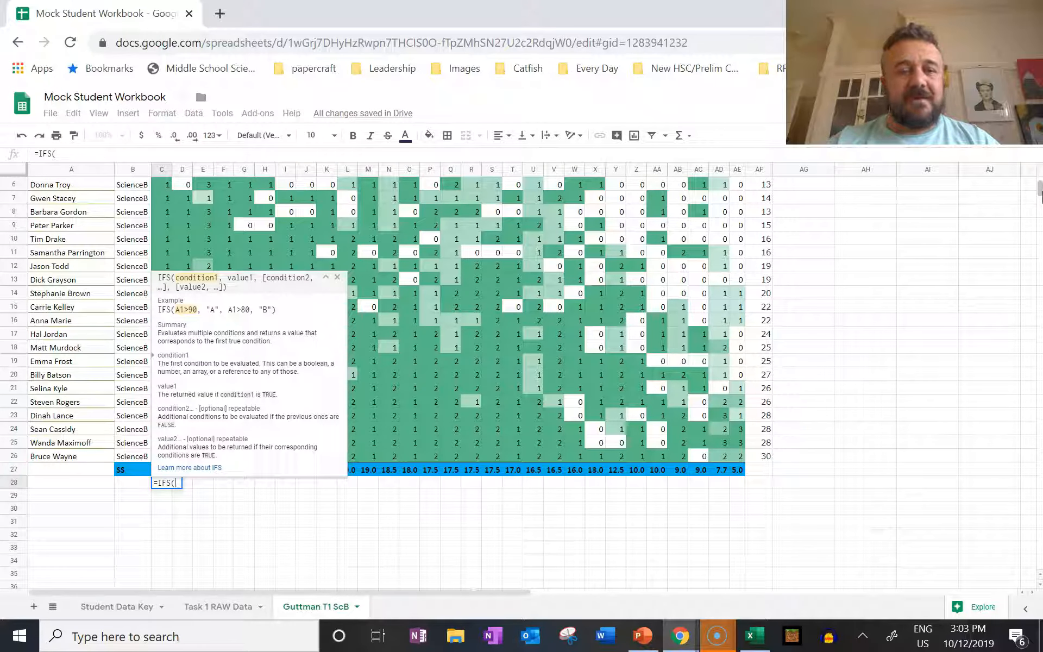
key("BackSpace")
key("BackSpace")
type("(")
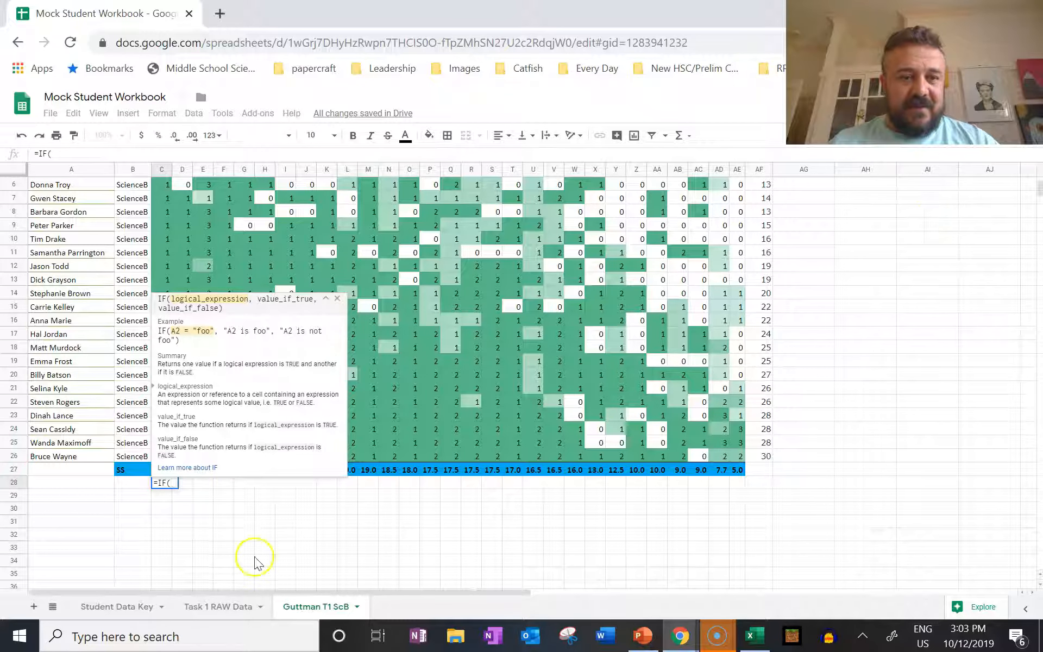
left_click(326, 299)
left_click(165, 468)
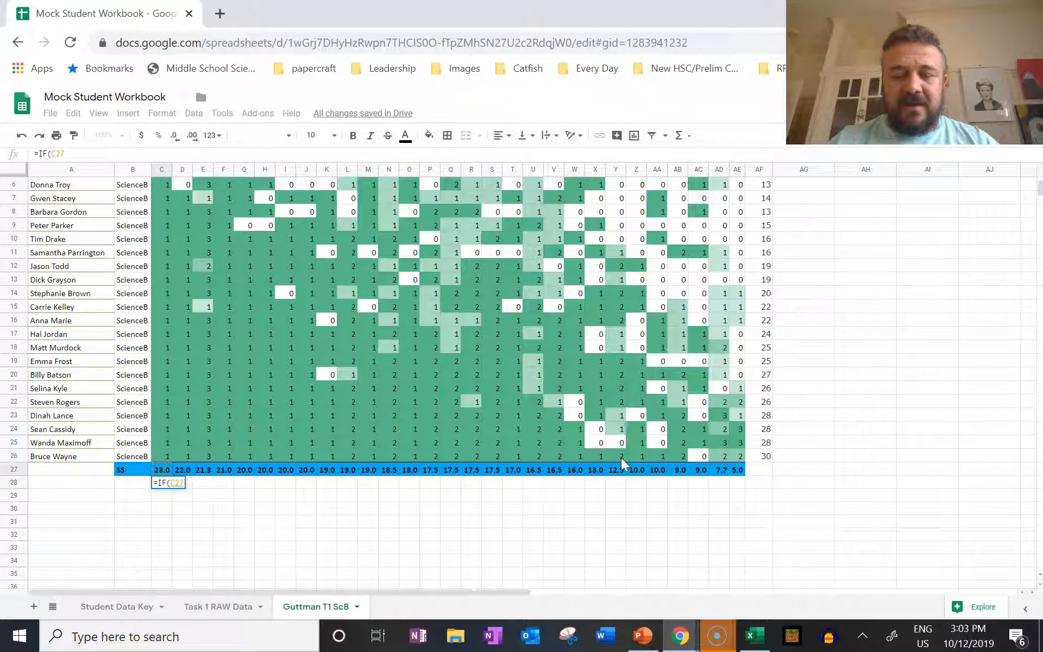
type(">")
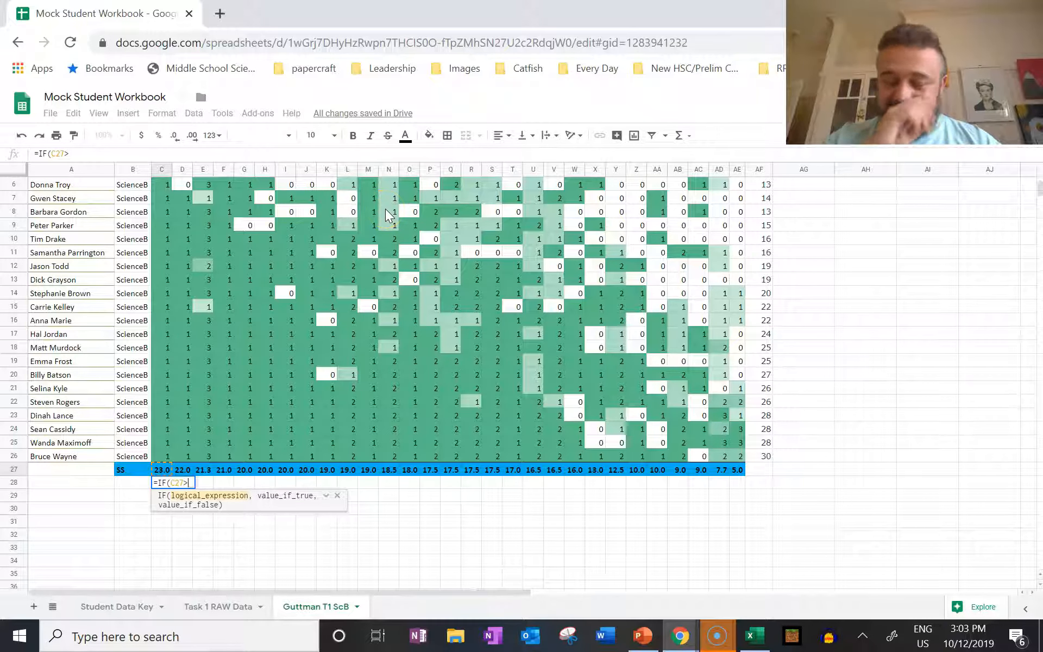
Step: Add a COUNTA of the student names as the comparison value in C28's formula, using the absolute range $A$4:$A$26
type("Count")
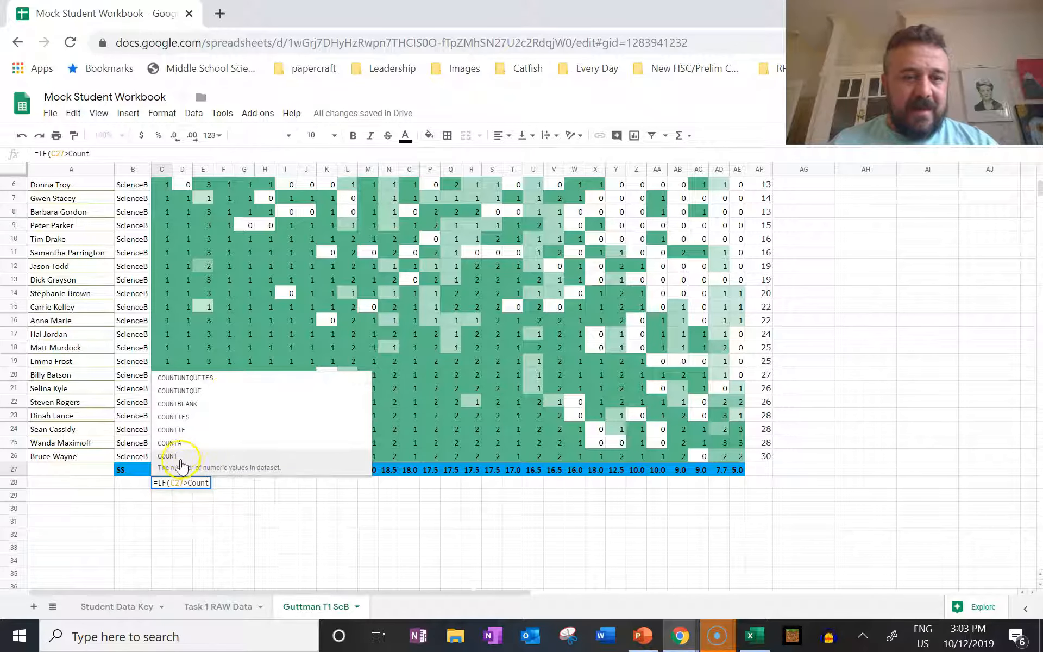
left_click(182, 443)
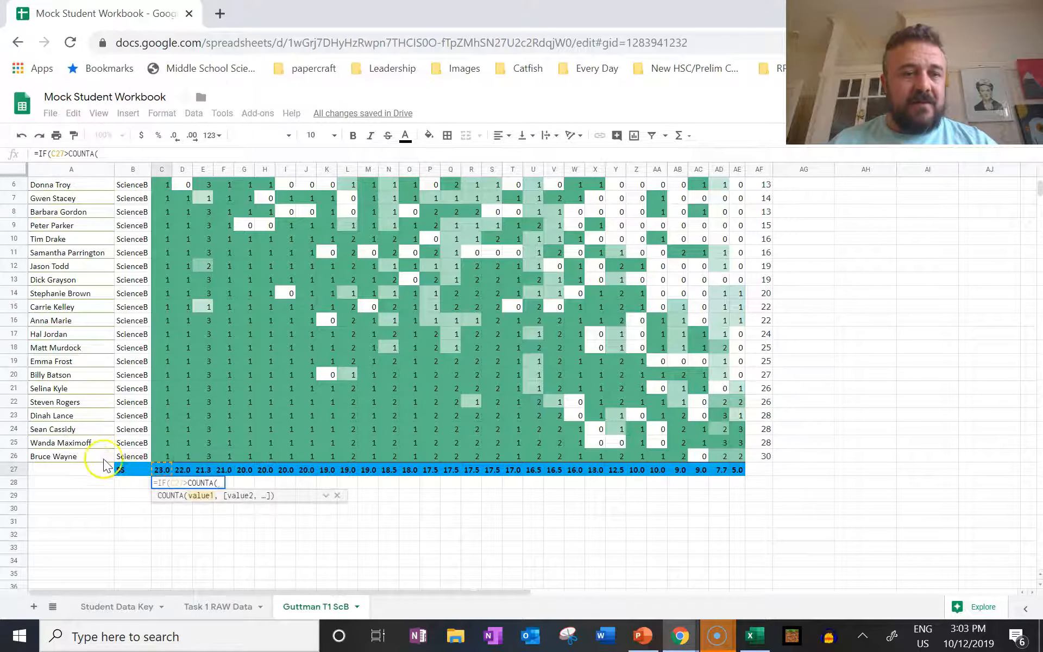
left_click_drag(91, 462, 82, 214)
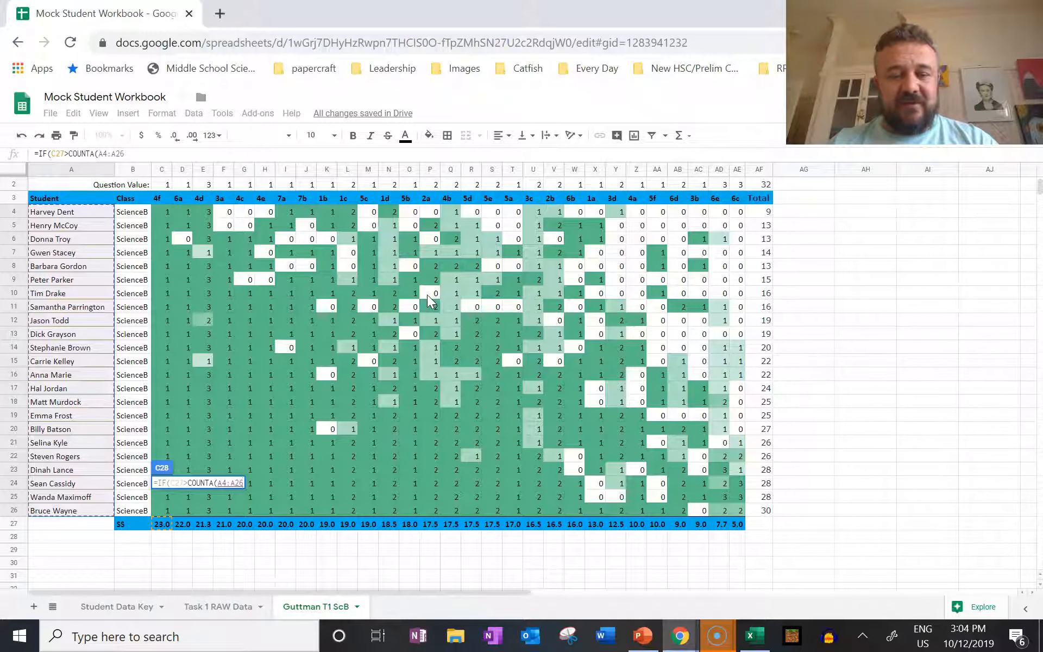
key("F4")
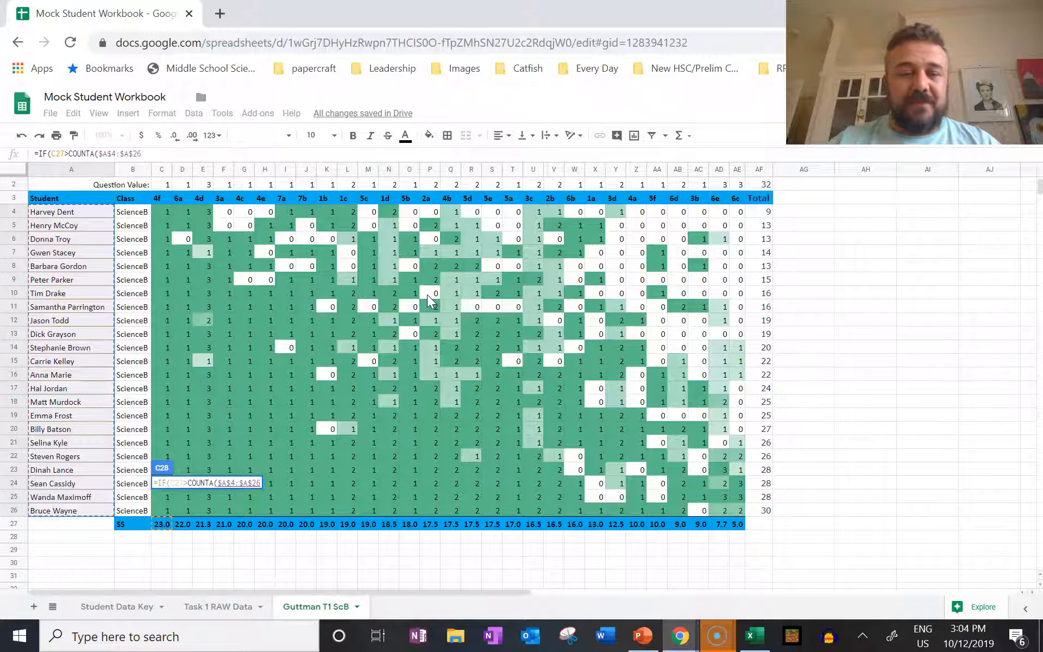
type("8")
key("BackSpace")
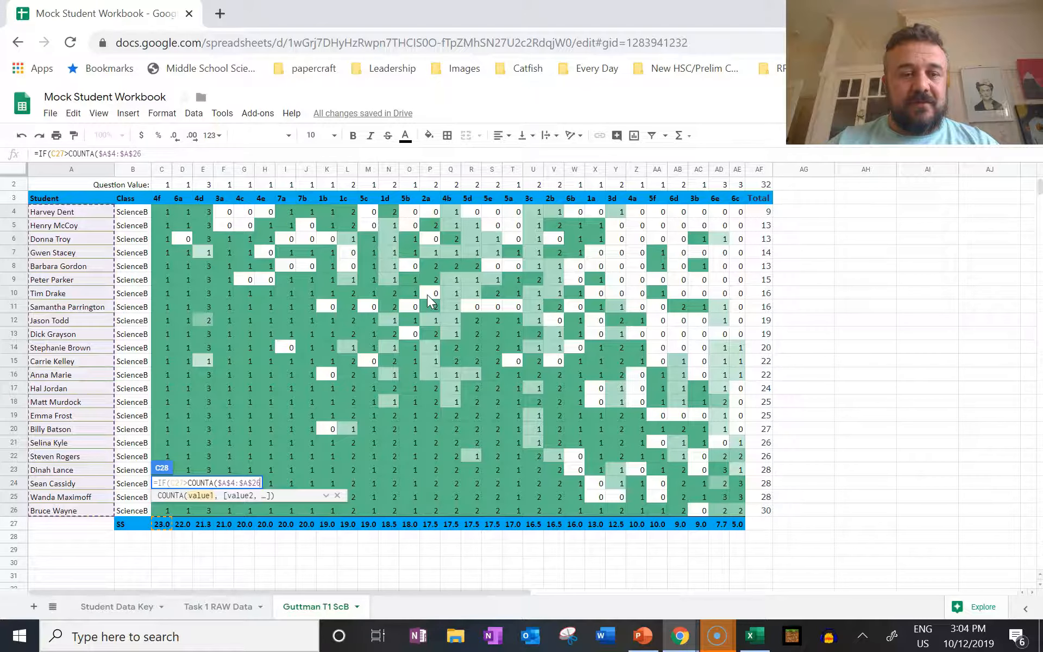
type(")")
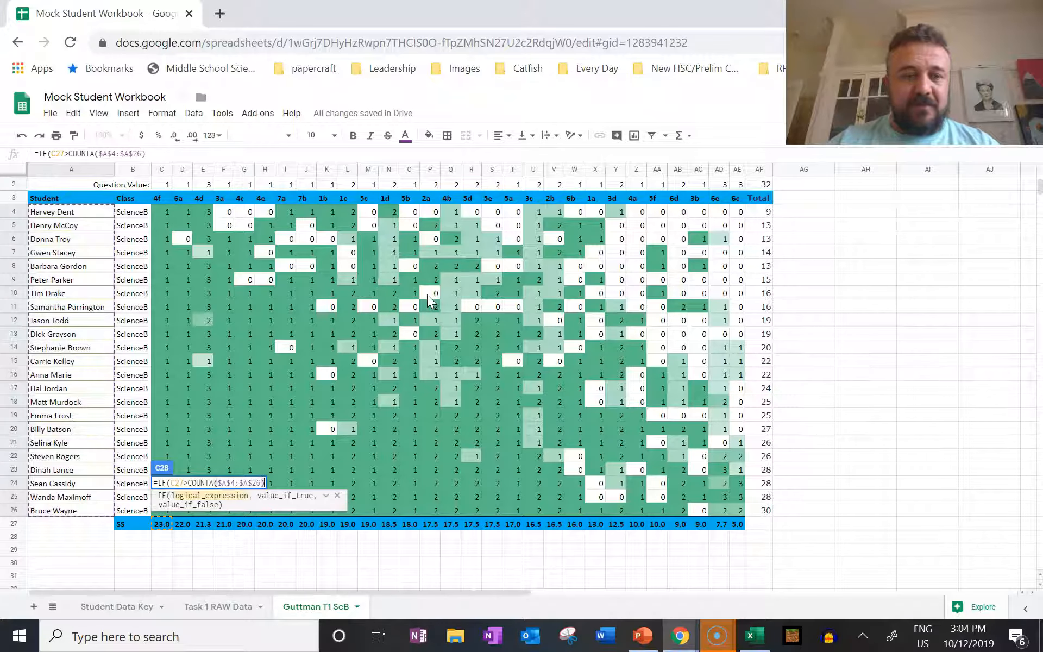
Step: Multiply the student count by 0.666 in the condition and return "S" as the IF's value when true
type("*")
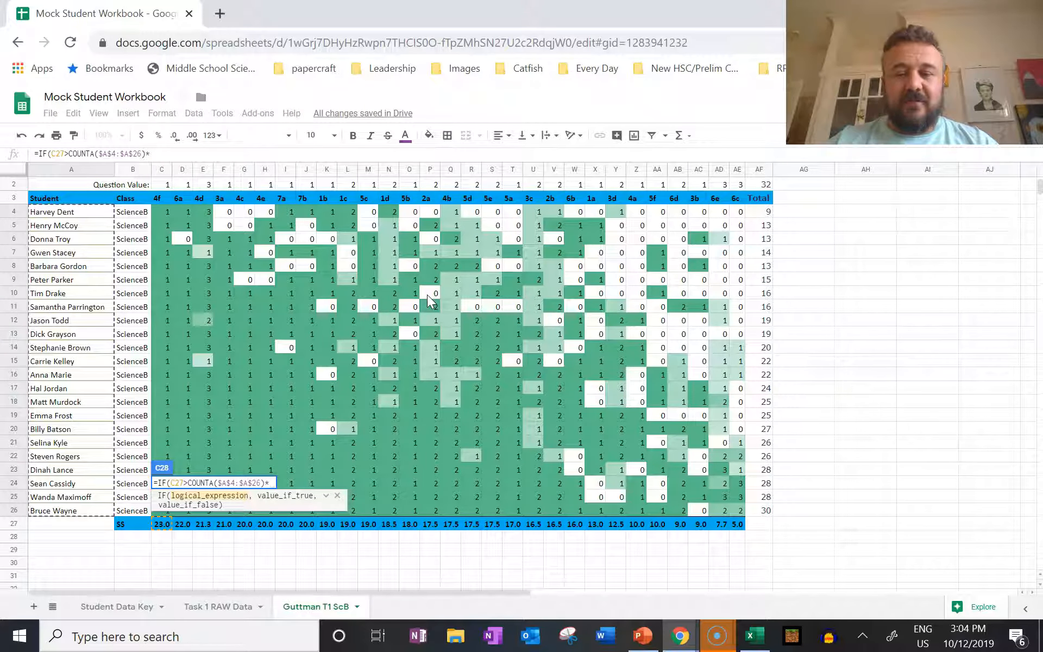
type("0.")
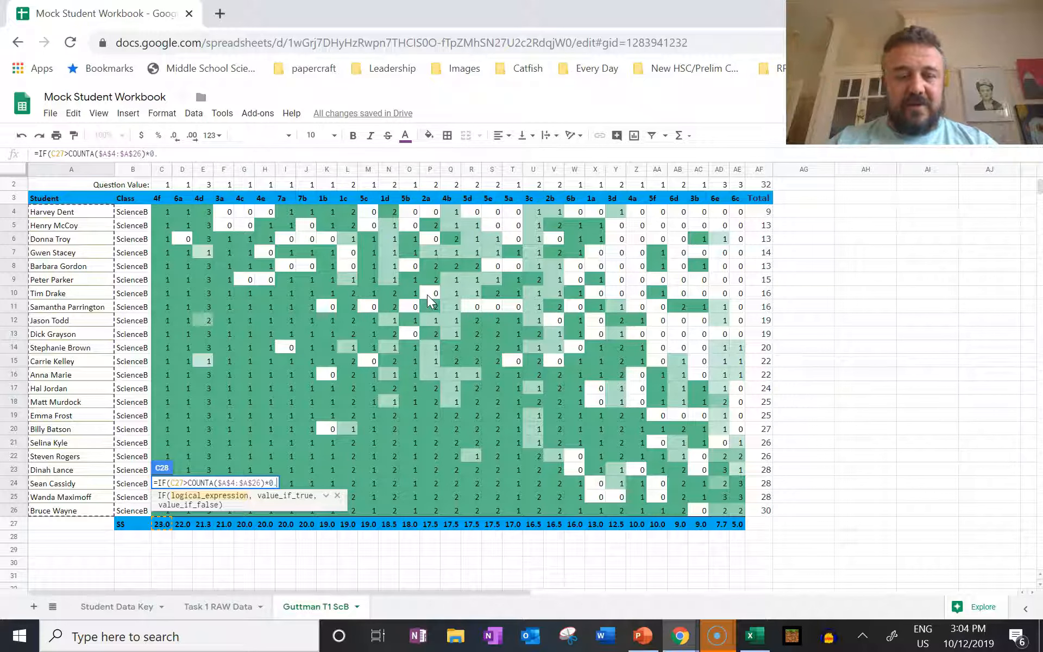
type("666")
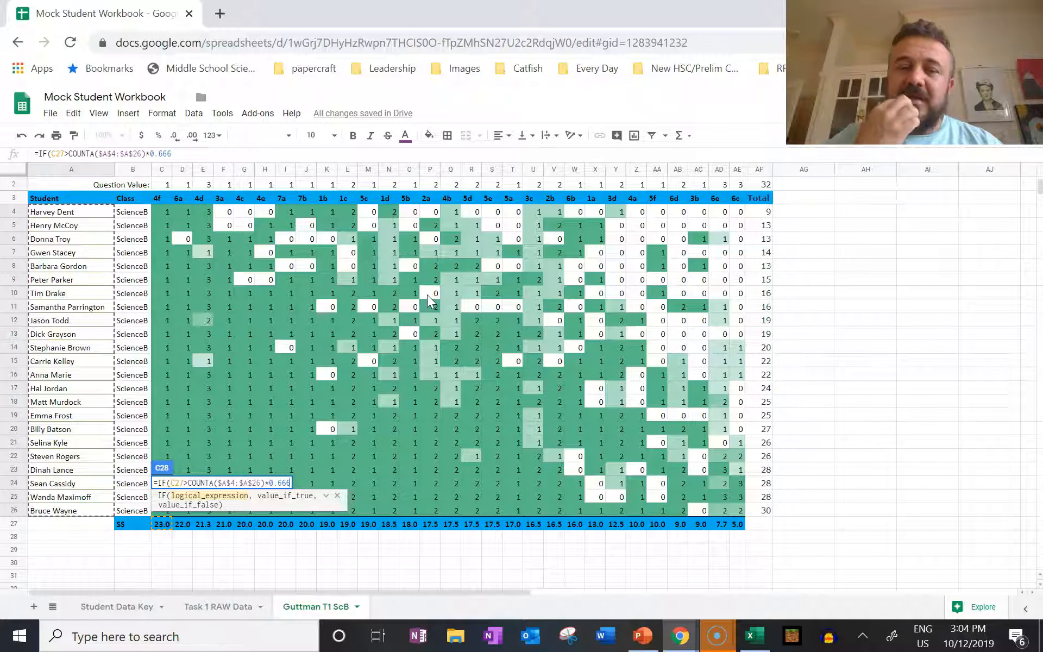
type(",")
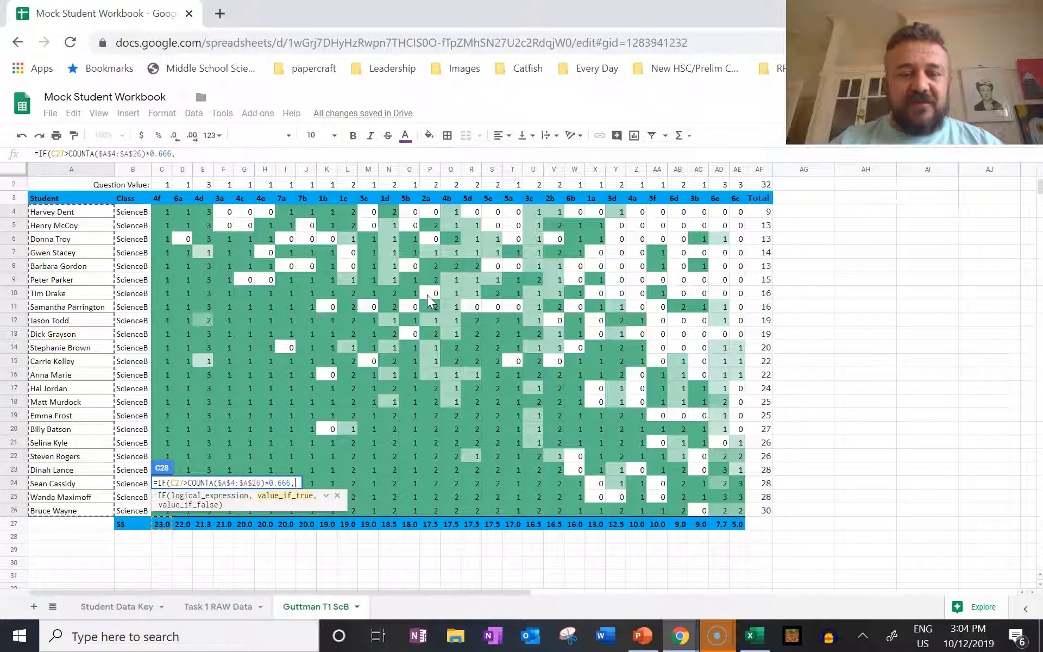
type("\"")
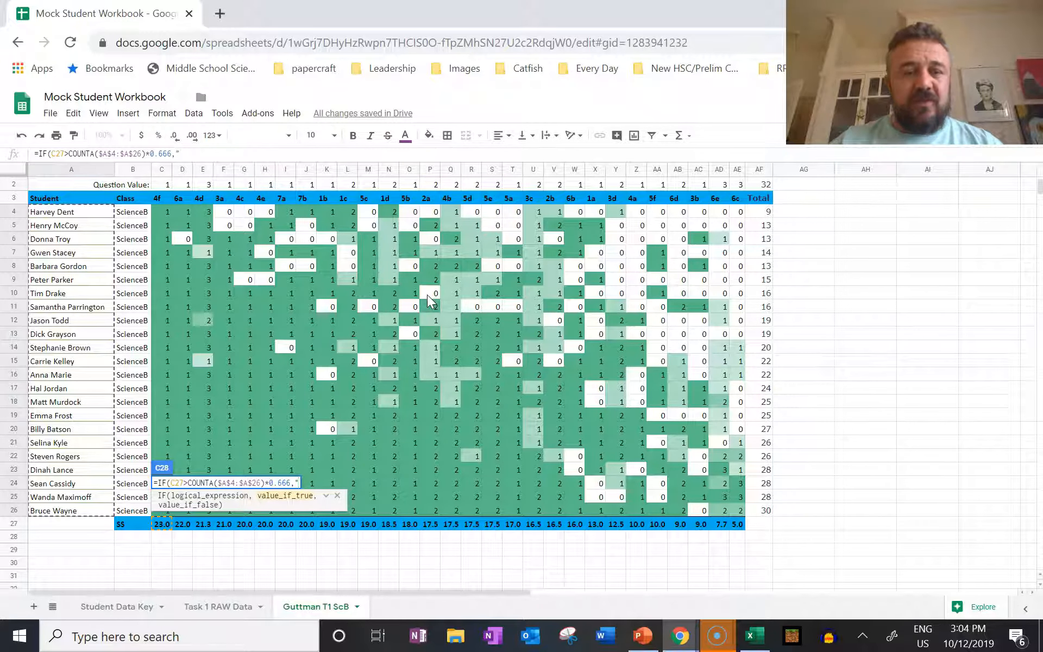
type("S")
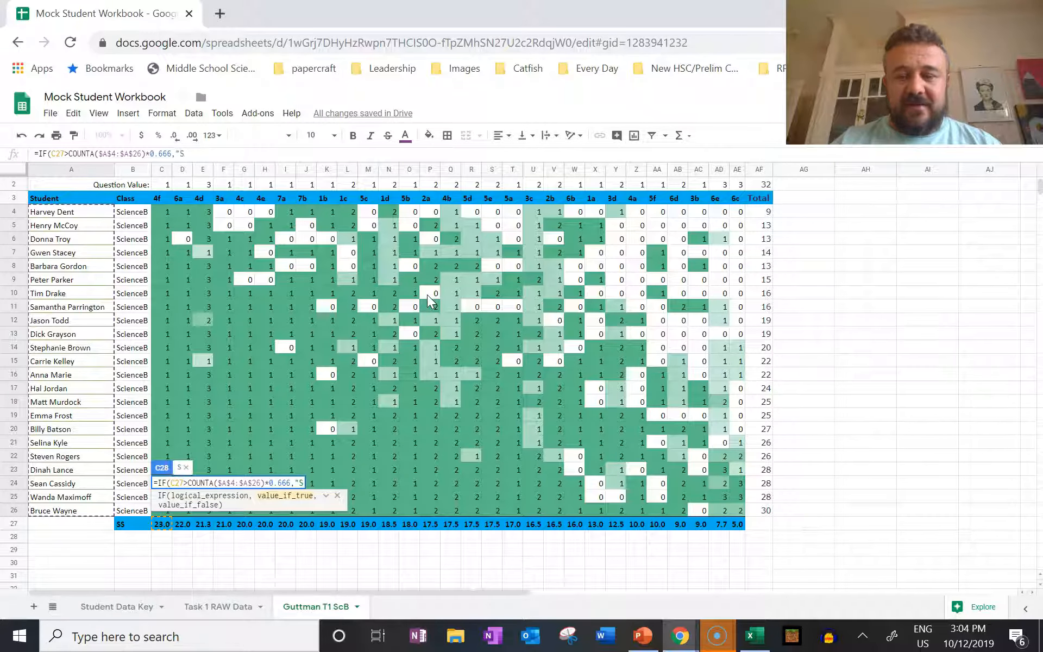
type("\"")
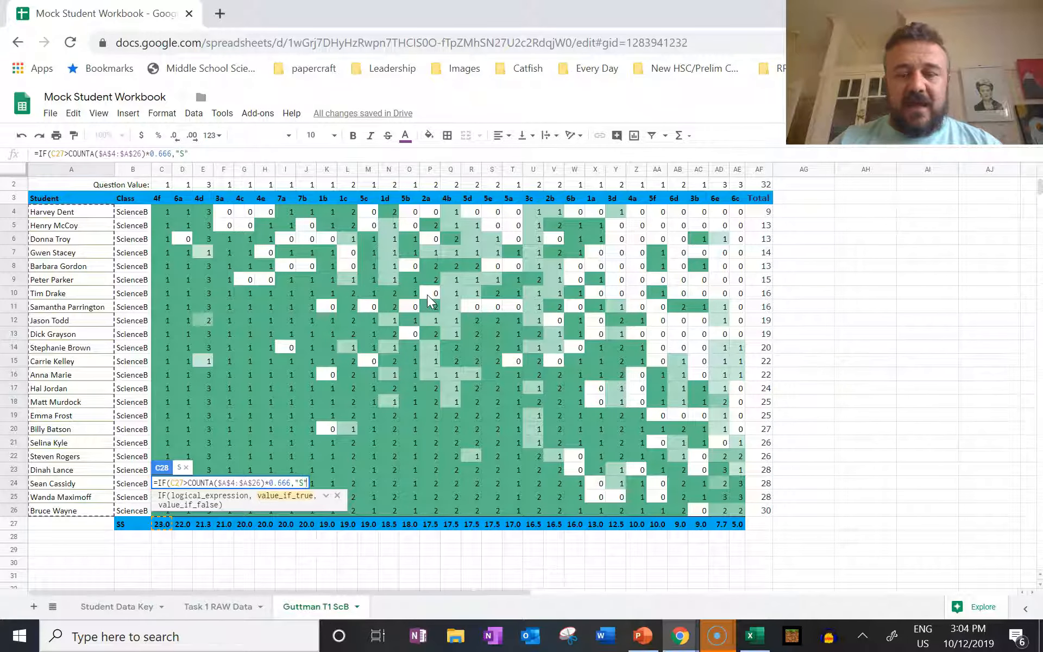
type(",")
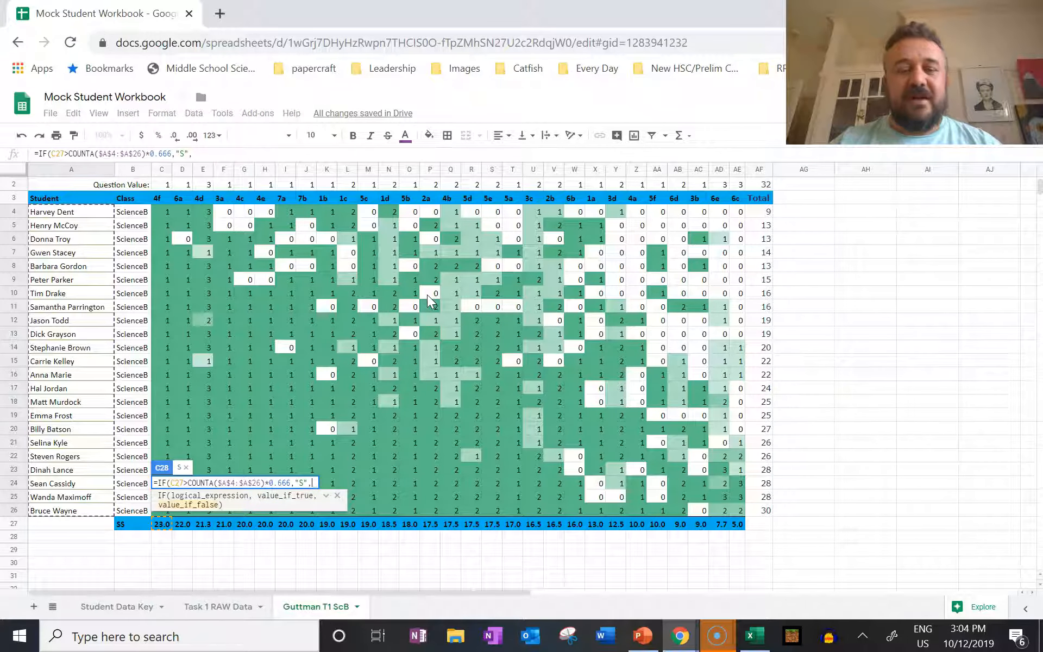
Step: Nest a second IF as the value when false, testing C27 as less than a COUNTA: IF(C27<COUNTA(
type("IF")
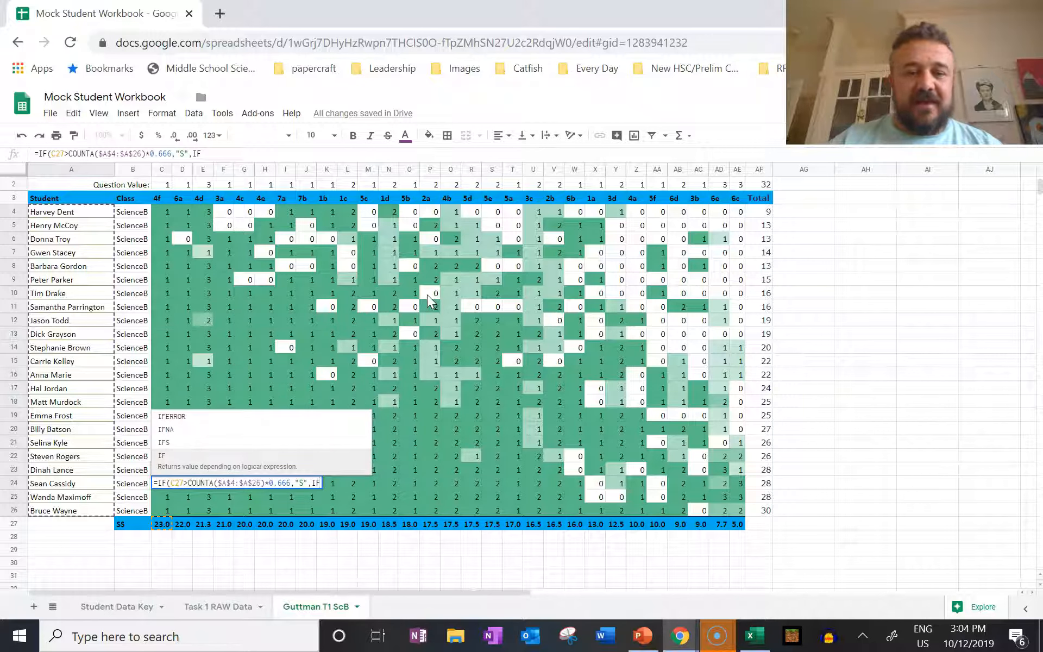
type("(")
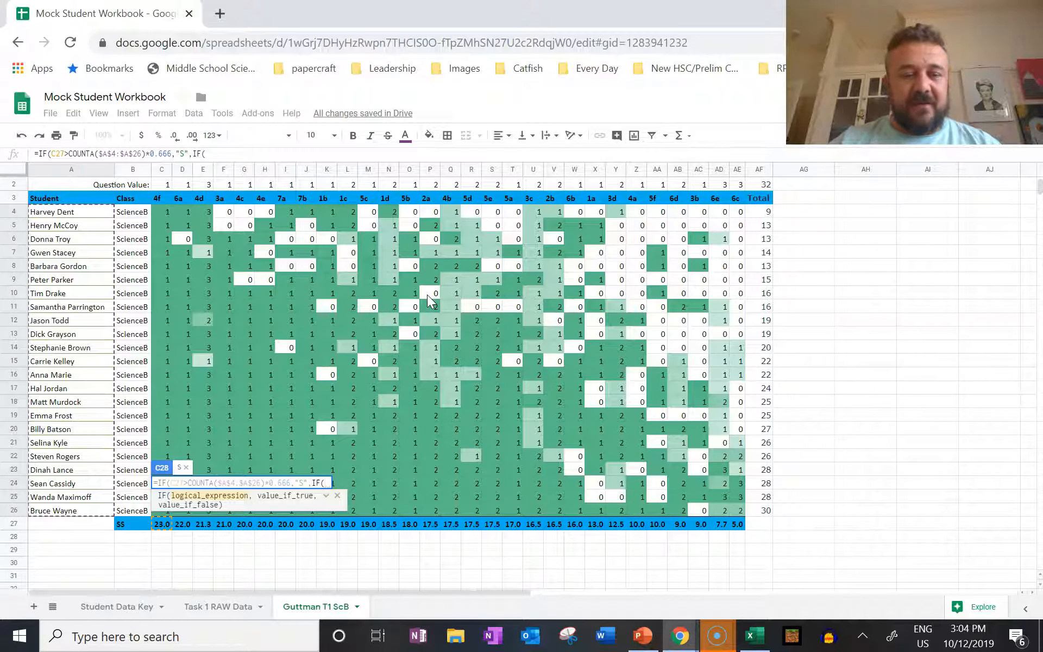
type("C27")
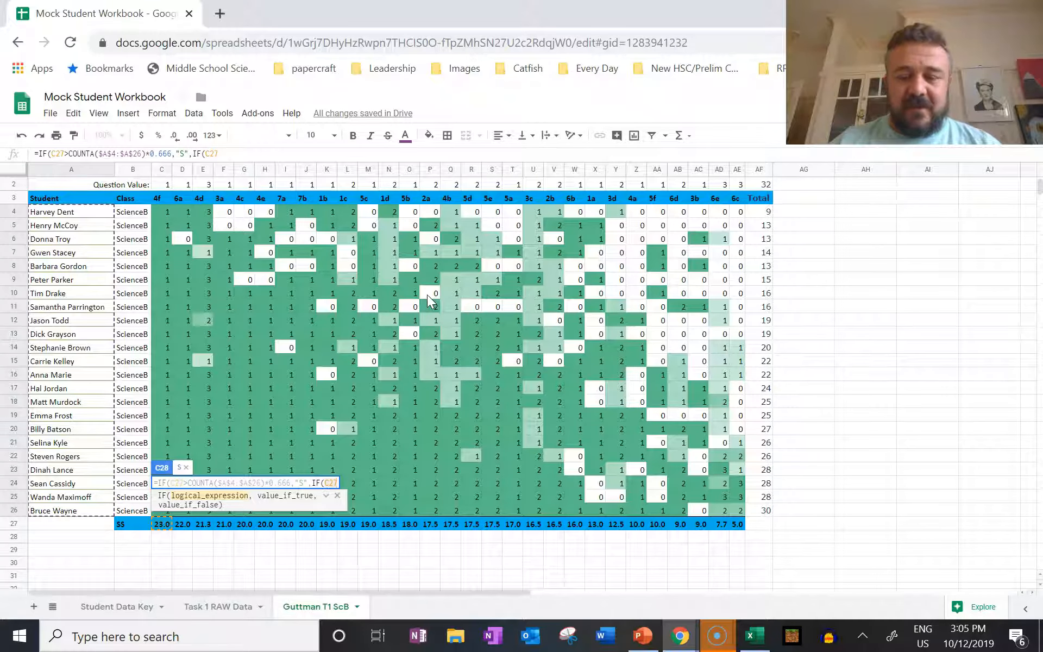
type("<")
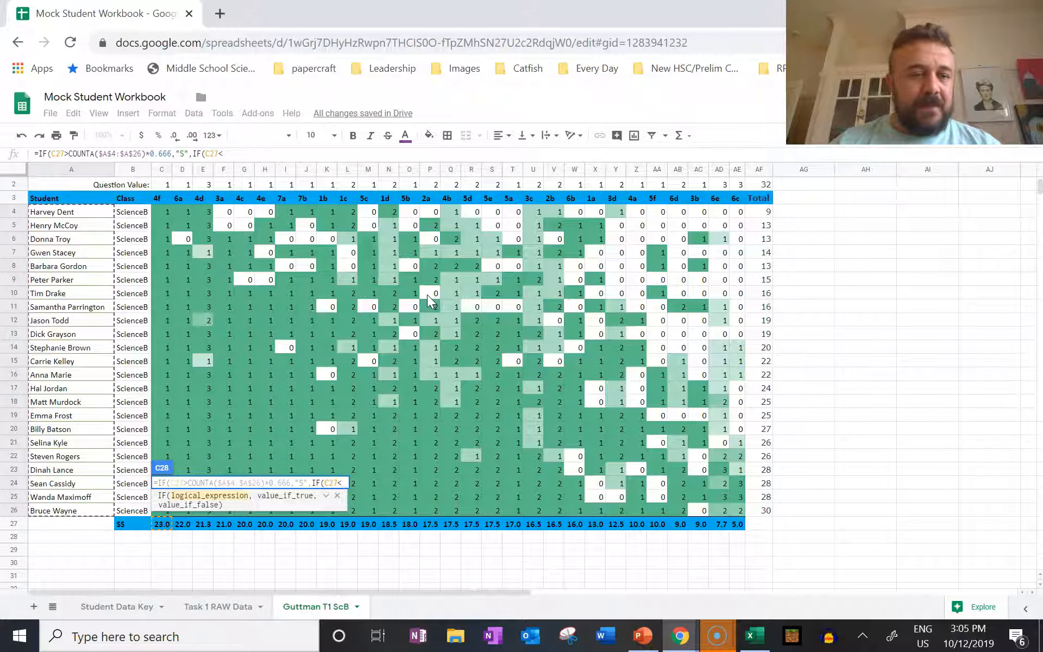
type("count")
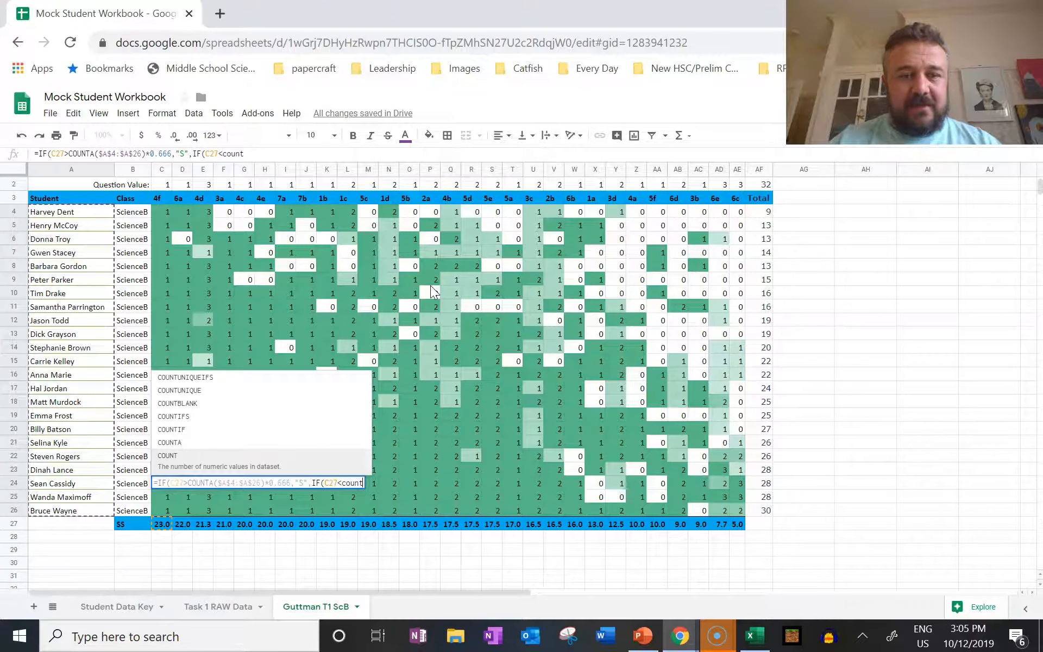
type("a")
key("Tab")
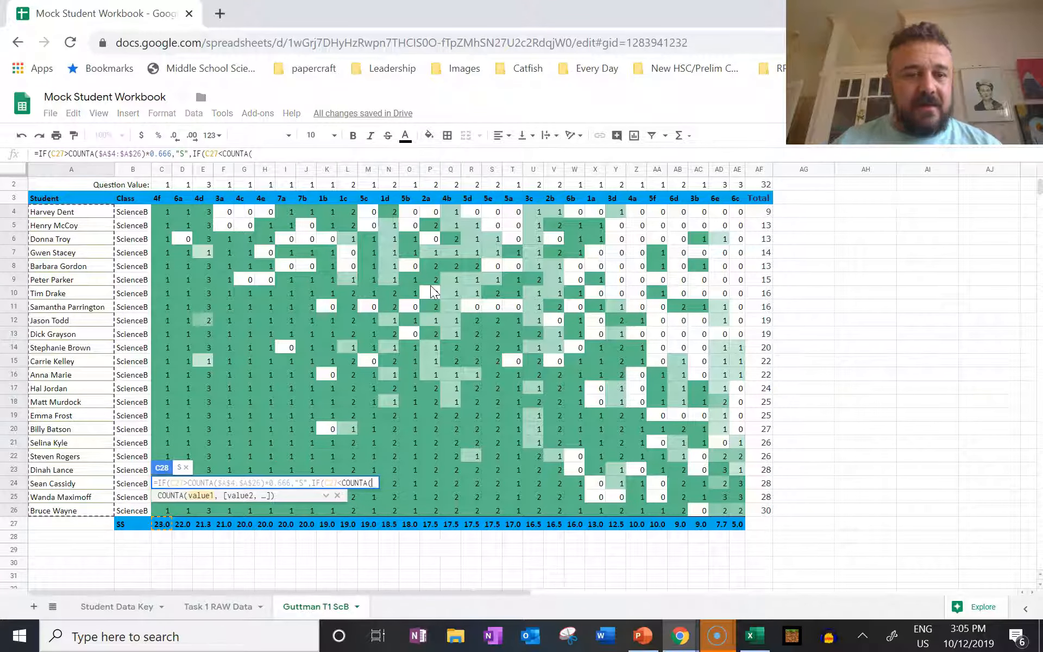
Step: Count the student names with the absolute range $A$4:$A$26 in the nested IF's condition and append the multiplier *0.33
left_click_drag(45, 508, 107, 220)
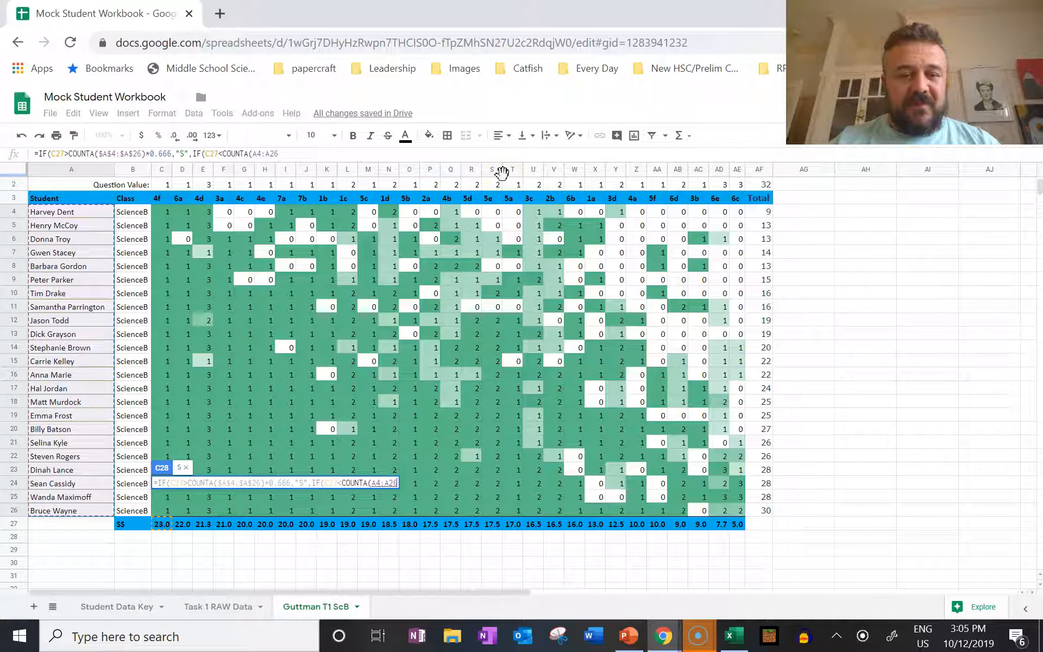
key("F4")
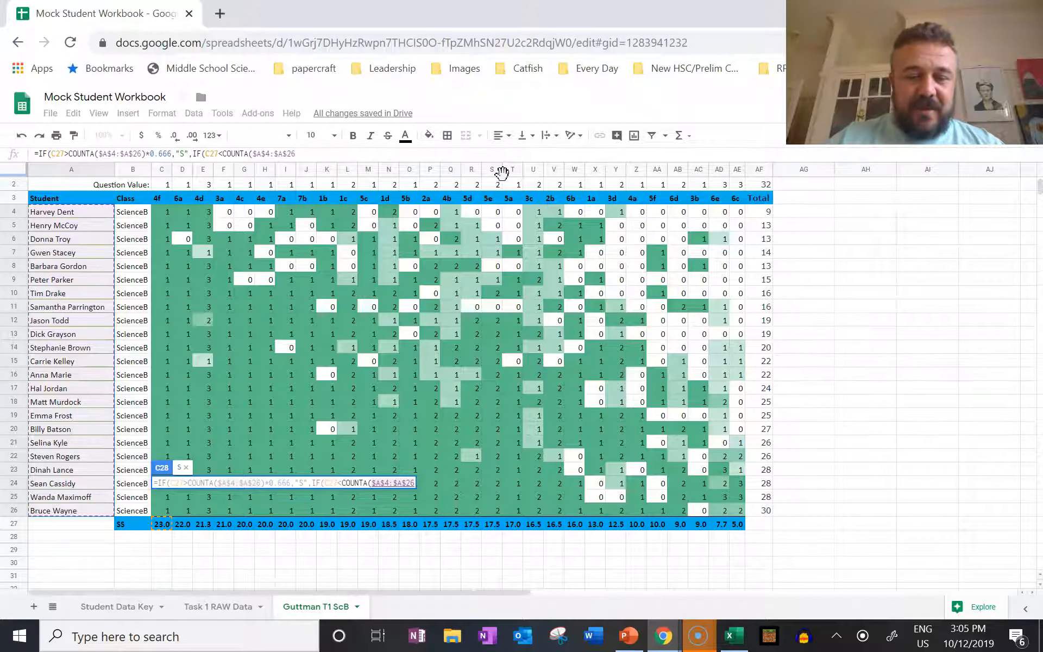
type("*")
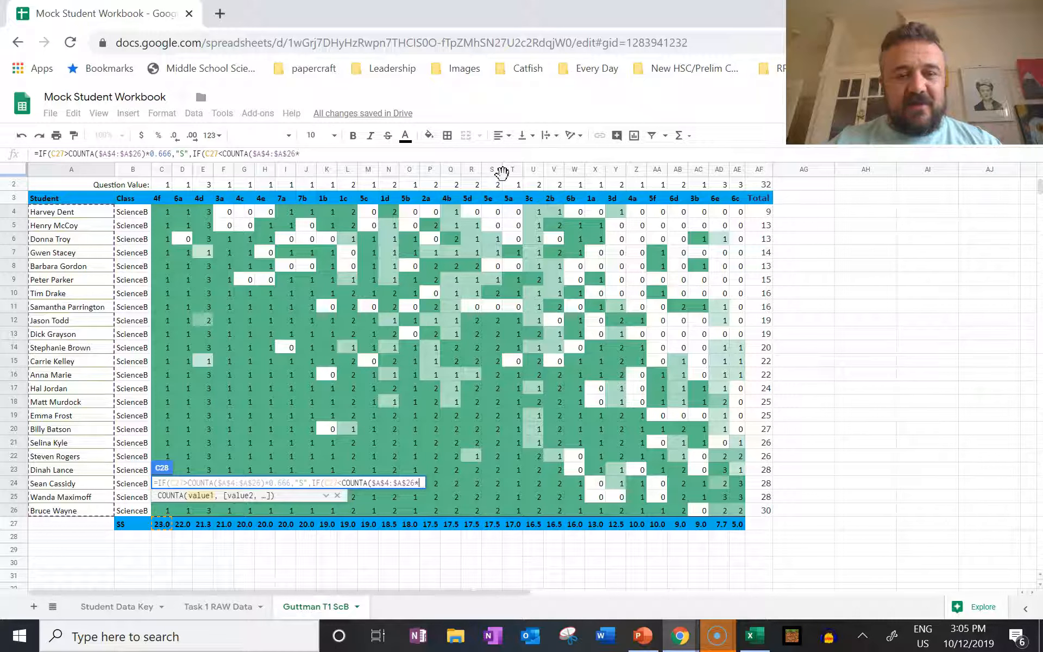
type("0.")
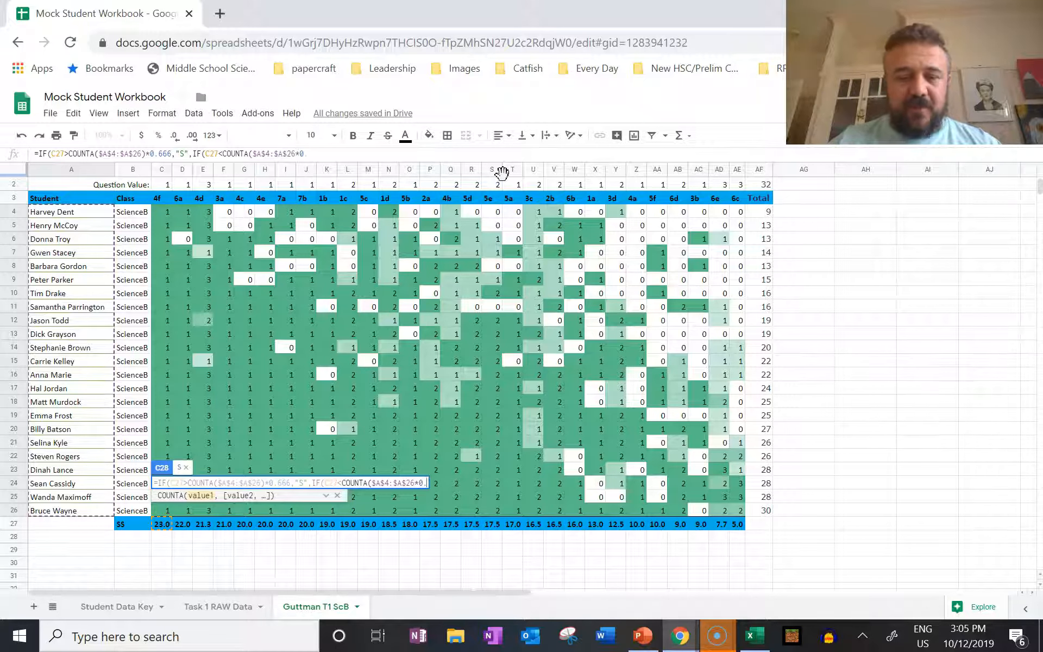
type("33")
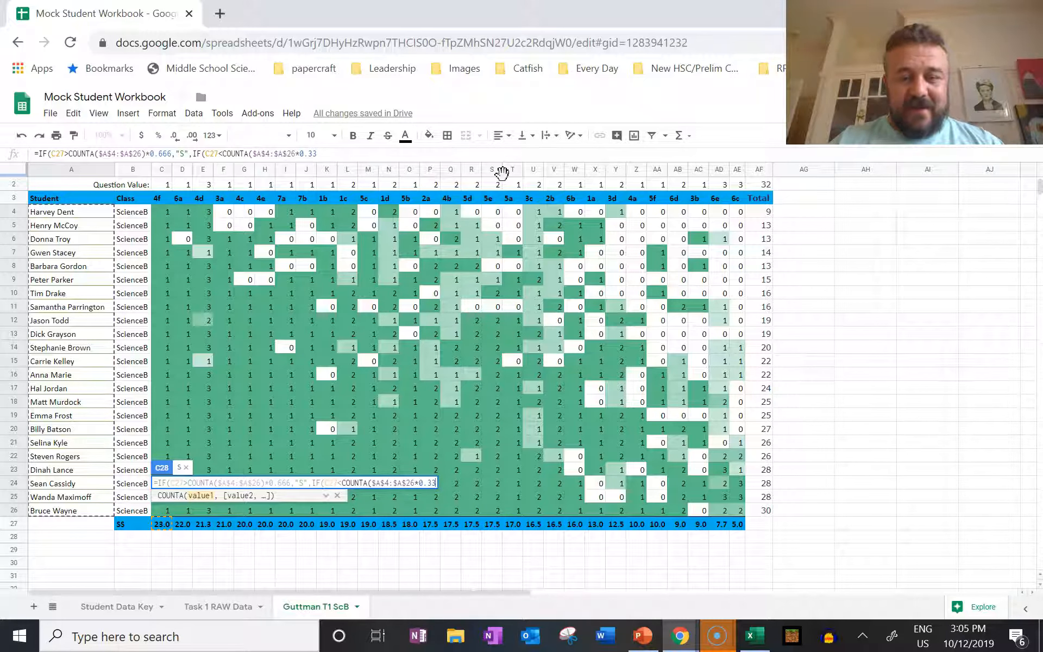
Step: Close the nested COUNTA's parenthesis directly after $A$26 so the *0.33 multiplier sits outside the function
type(",")
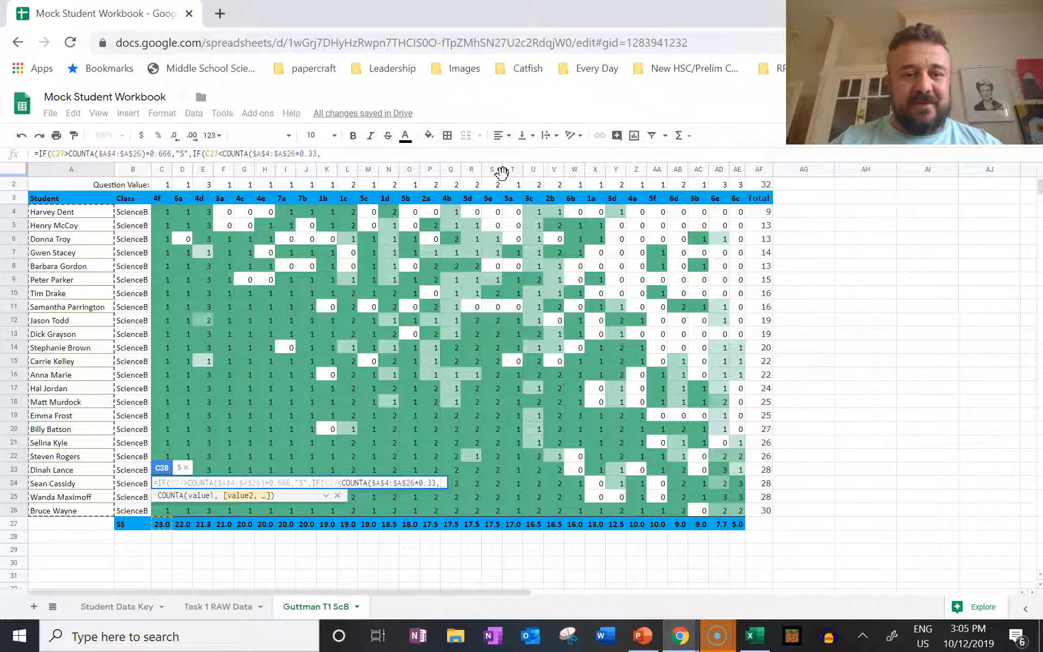
key("BackSpace")
type(")")
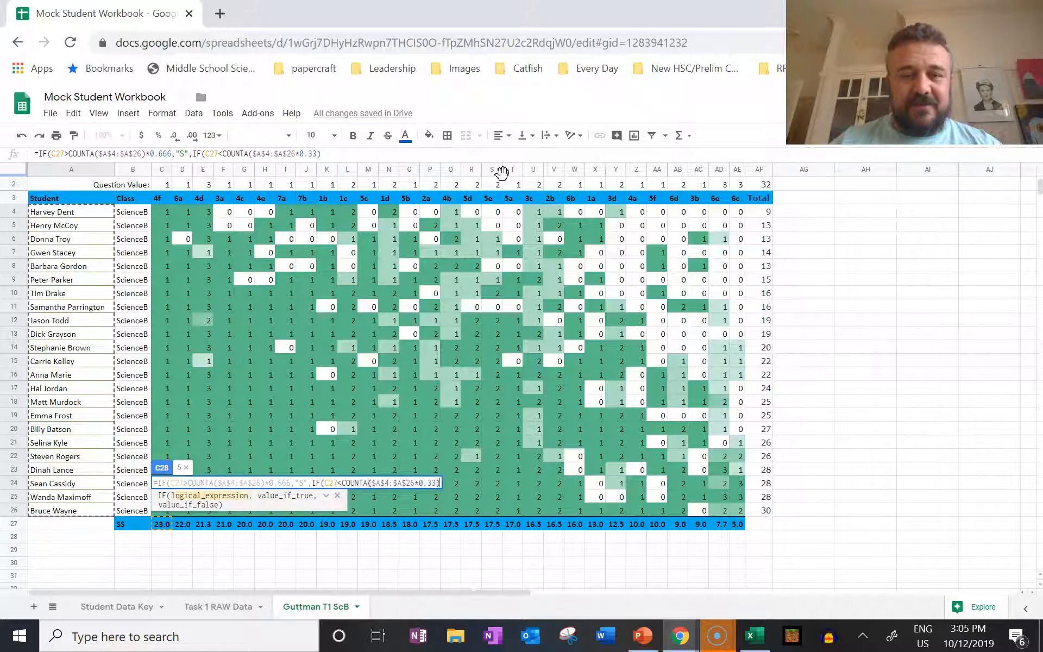
key("BackSpace")
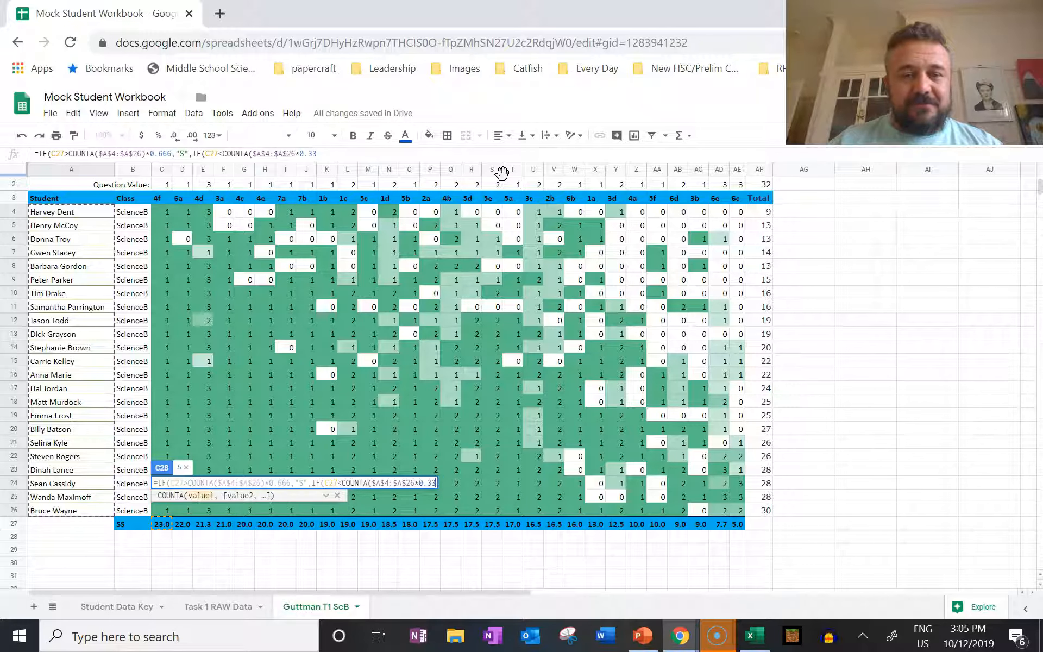
key("Left")
key("Left")
key("Left")
key("Left")
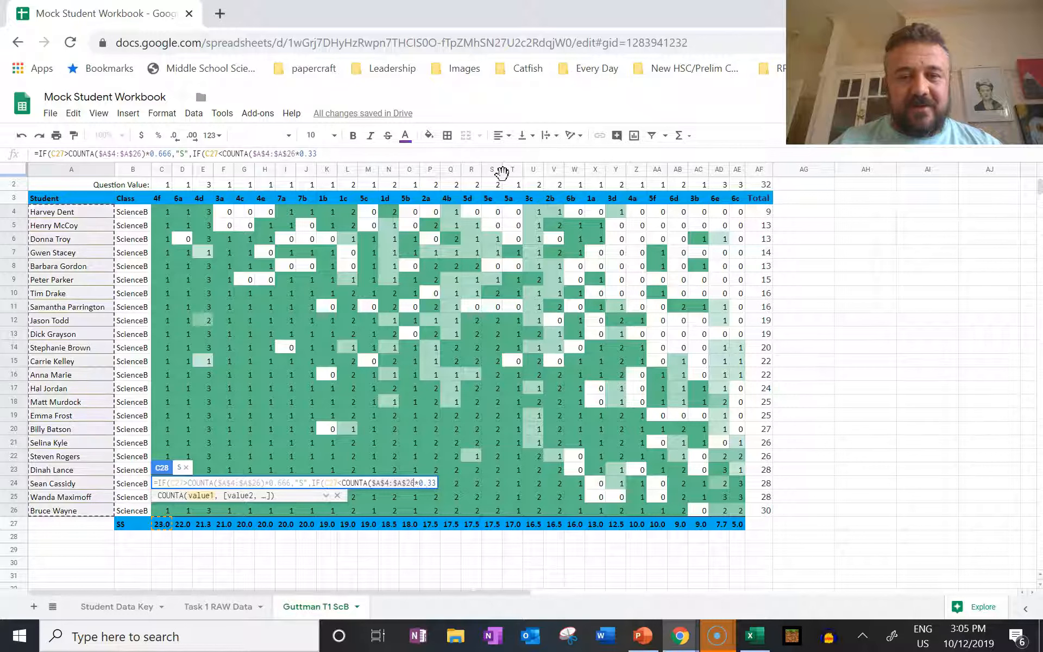
key("Left")
type(")")
key("Right")
key("Right")
key("Right")
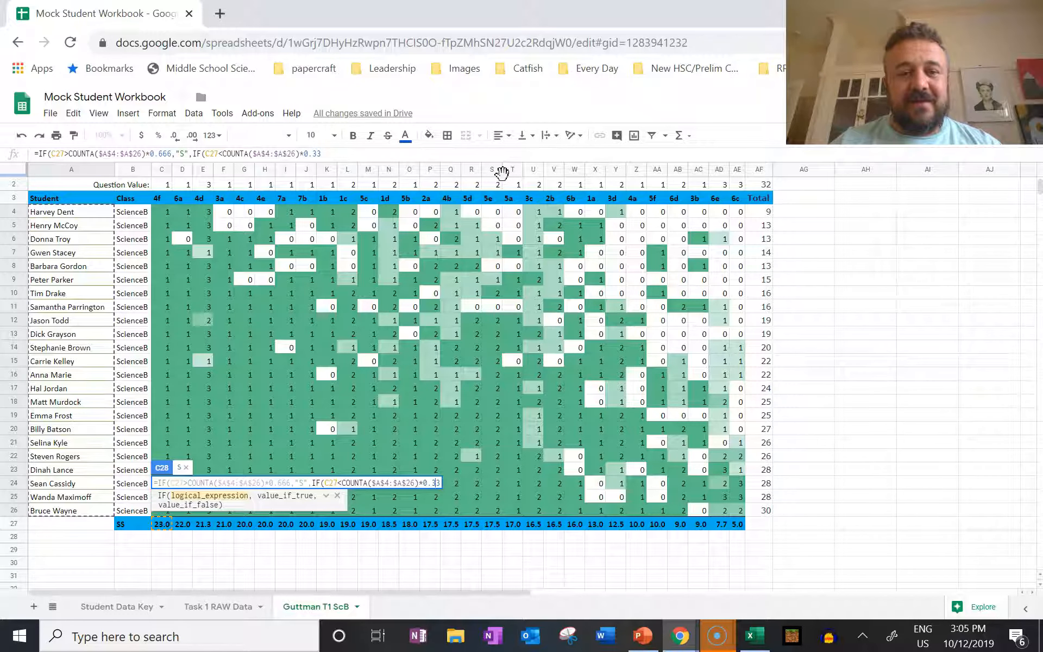
key("Right")
Step: Return "W" when the nested condition is true and " " otherwise, close both IFs and commit the formula in C28
type(",")
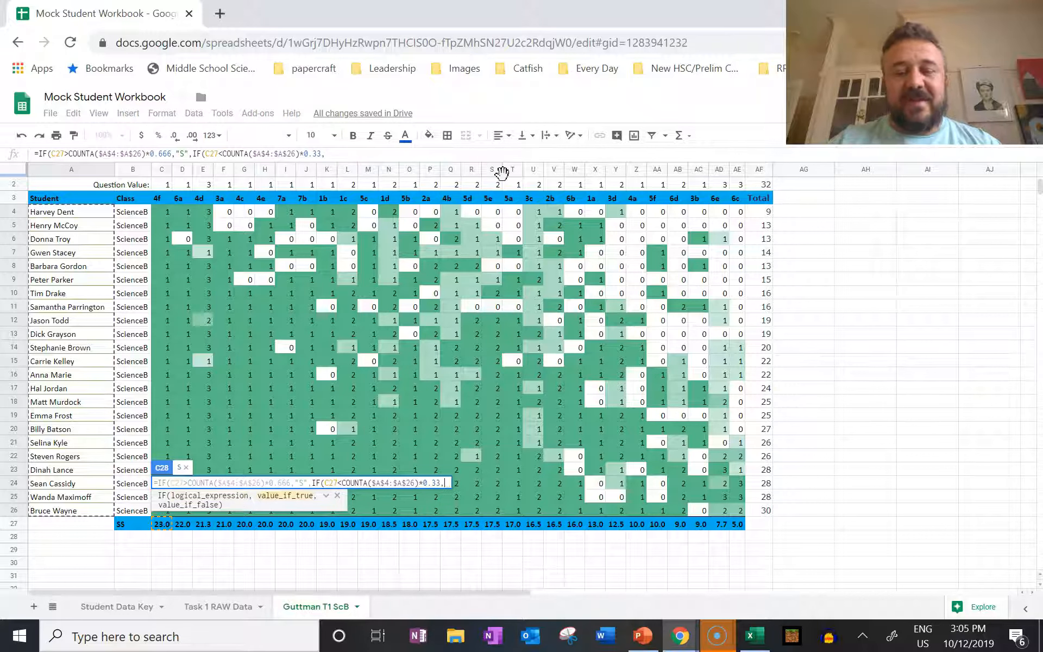
type("\"")
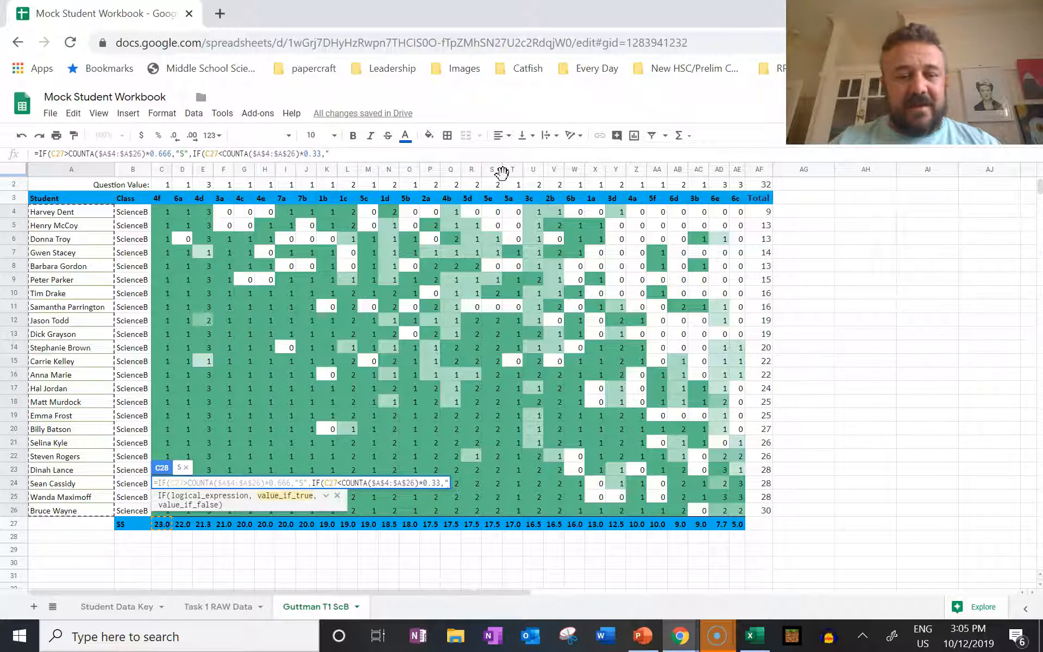
type("W")
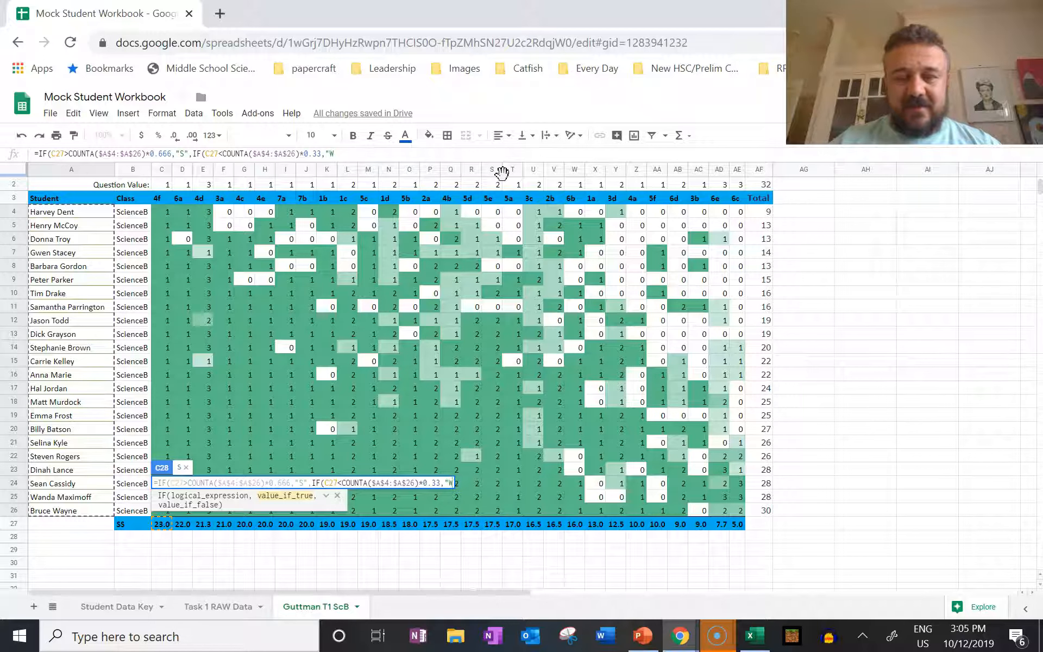
type("\",")
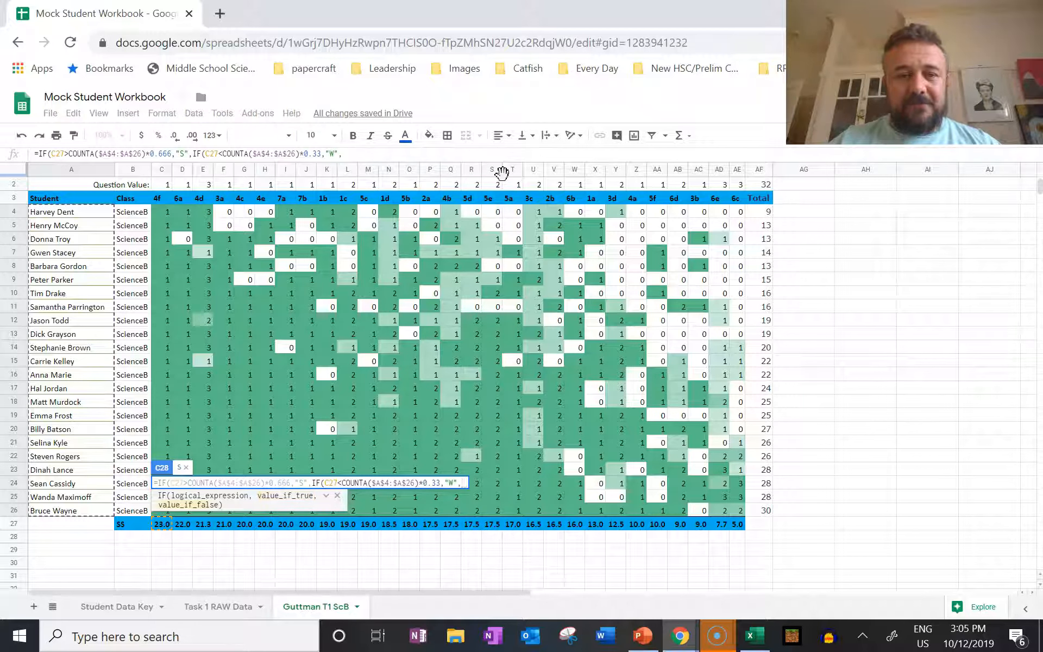
type("\" \")")
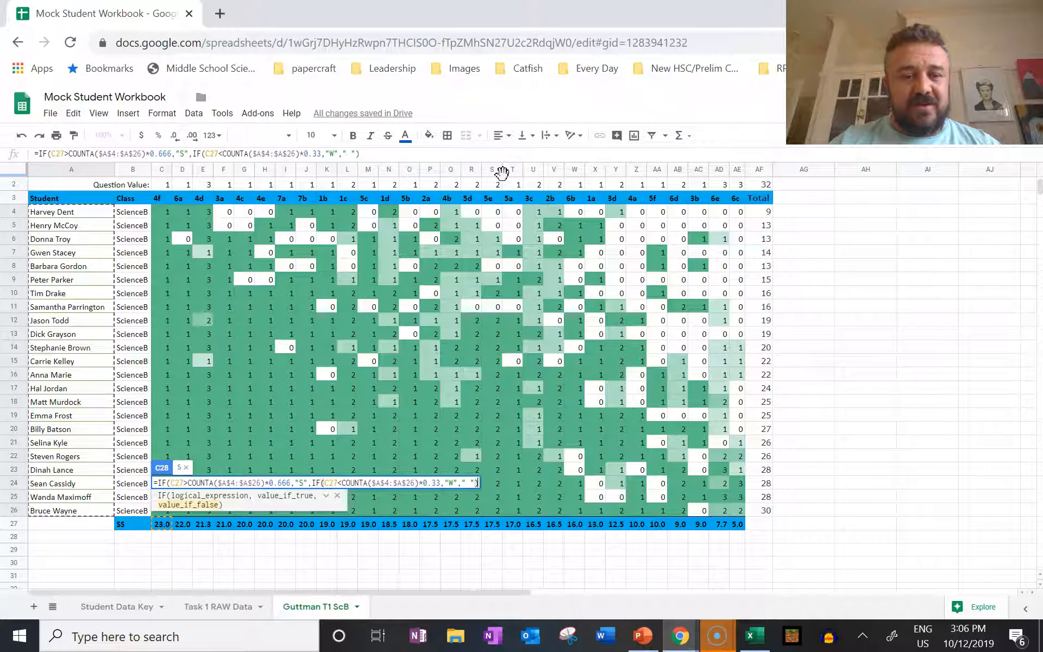
type(")")
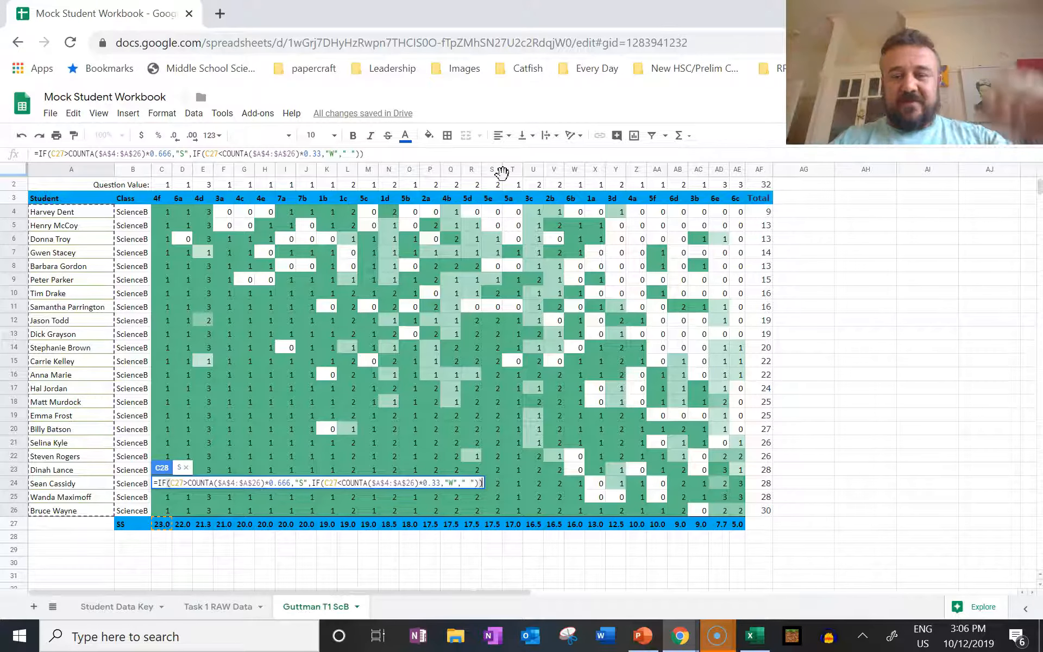
key("Return")
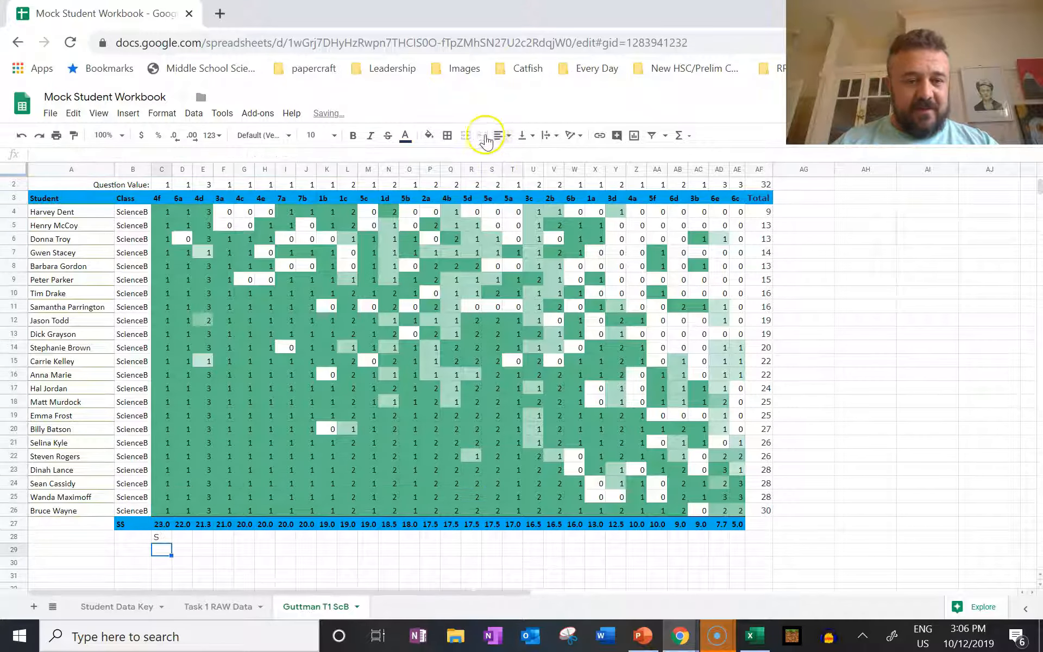
Step: Fill C28's formula across the row to AE28, beneath every question's SS value
left_click(161, 537)
left_click_drag(171, 542, 745, 547)
left_click(720, 550)
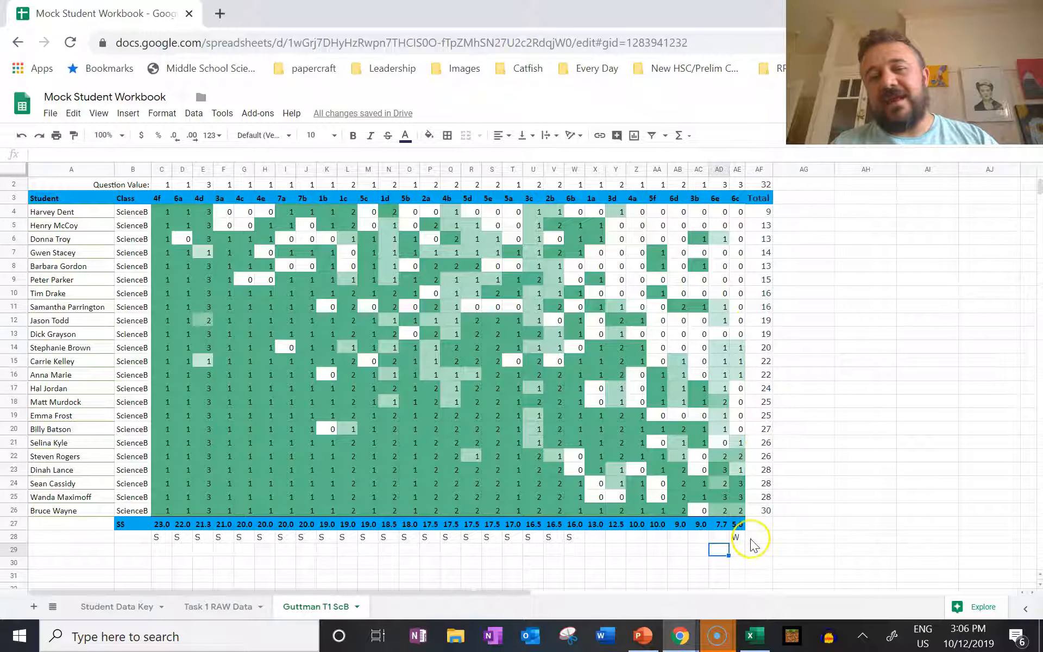
Step: Black out the student names in A4:A26 and the totals in AF4:AF26 with a black fill color
scroll(755, 535, "up", 1)
scroll(762, 530, "down", 1)
scroll(758, 519, "up", 1)
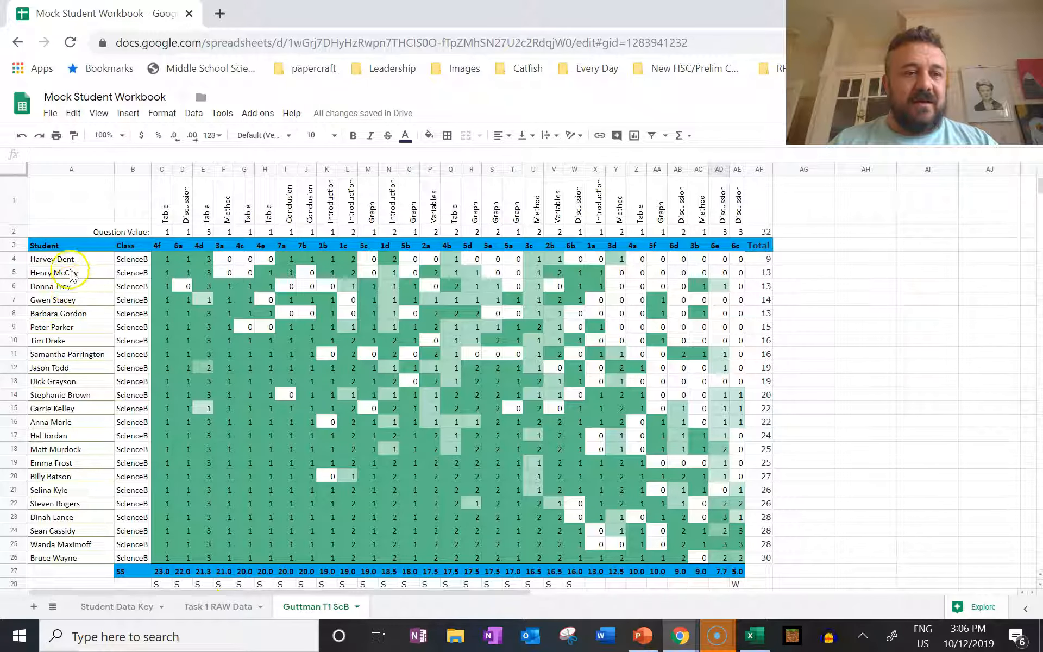
left_click_drag(73, 259, 51, 559)
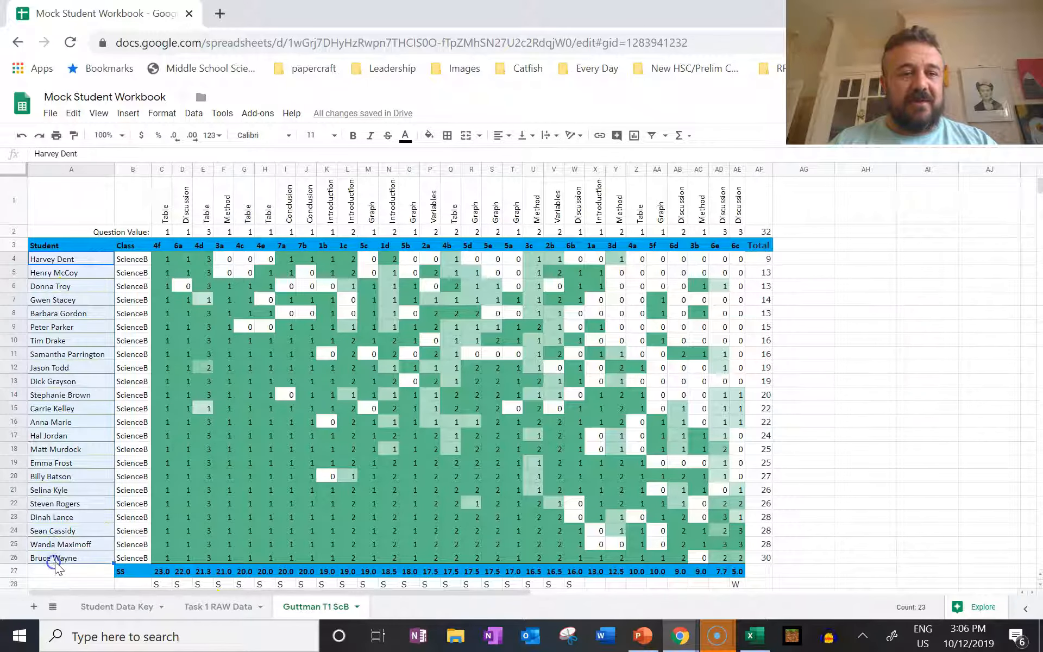
left_click_drag(766, 259, 766, 559)
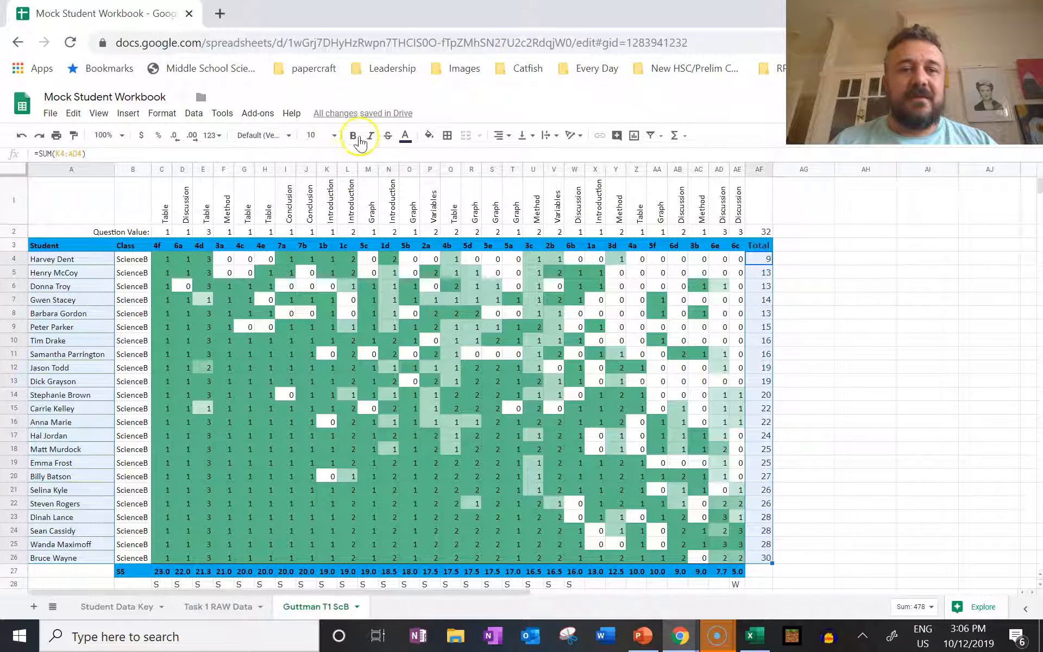
left_click(432, 143)
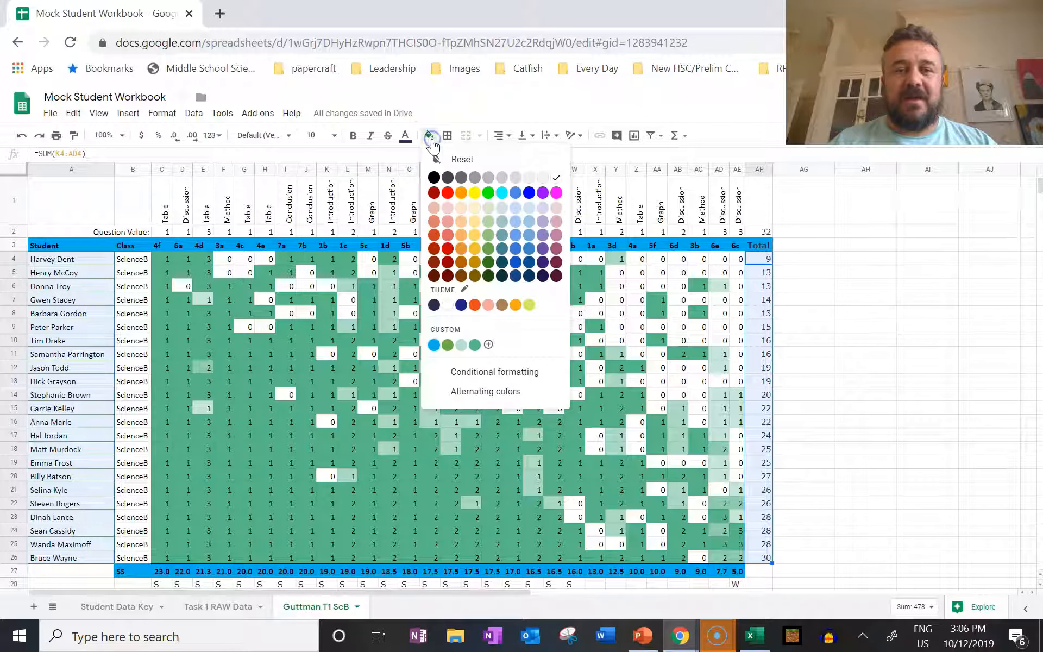
left_click(438, 181)
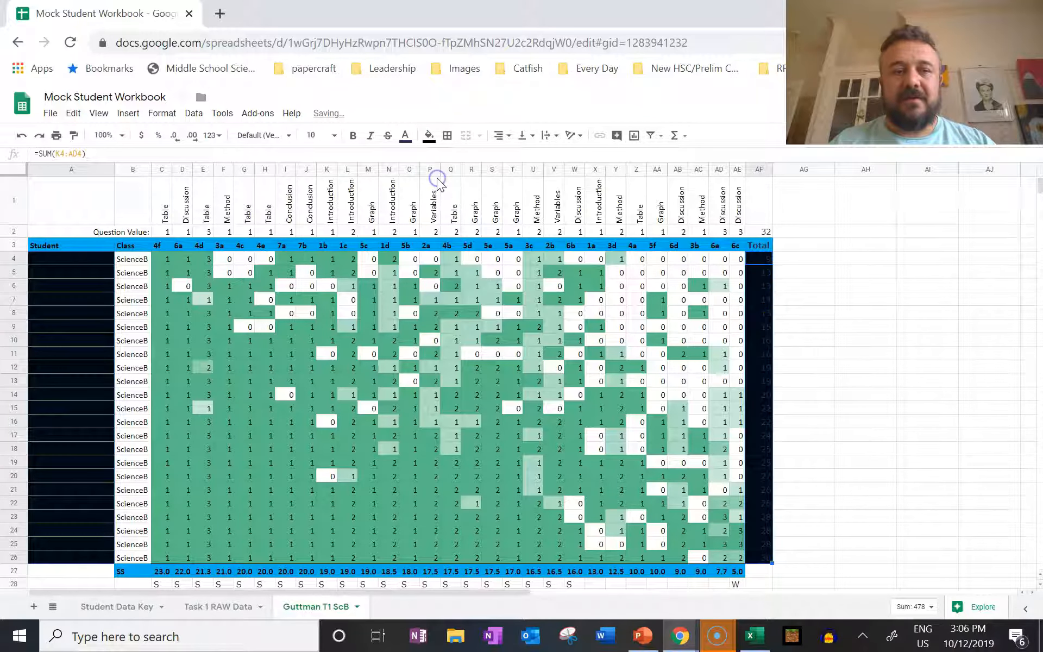
left_click(863, 326)
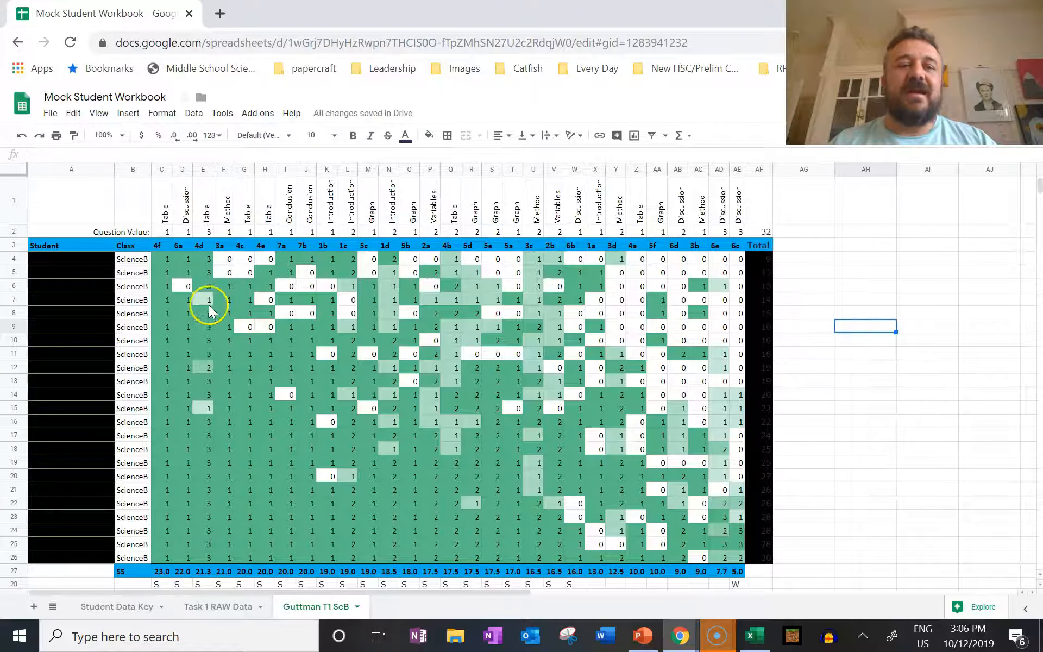